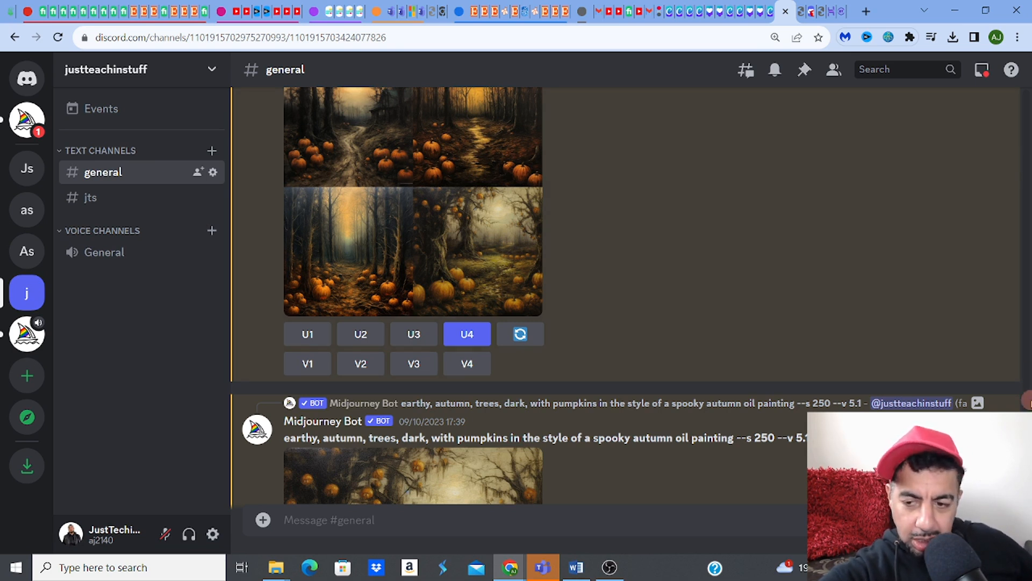
# Step: Scroll the Discord channel down to Midjourney's upscaled Image #4 pumpkin-forest painting
pyautogui.scroll(-5, 626, 295)
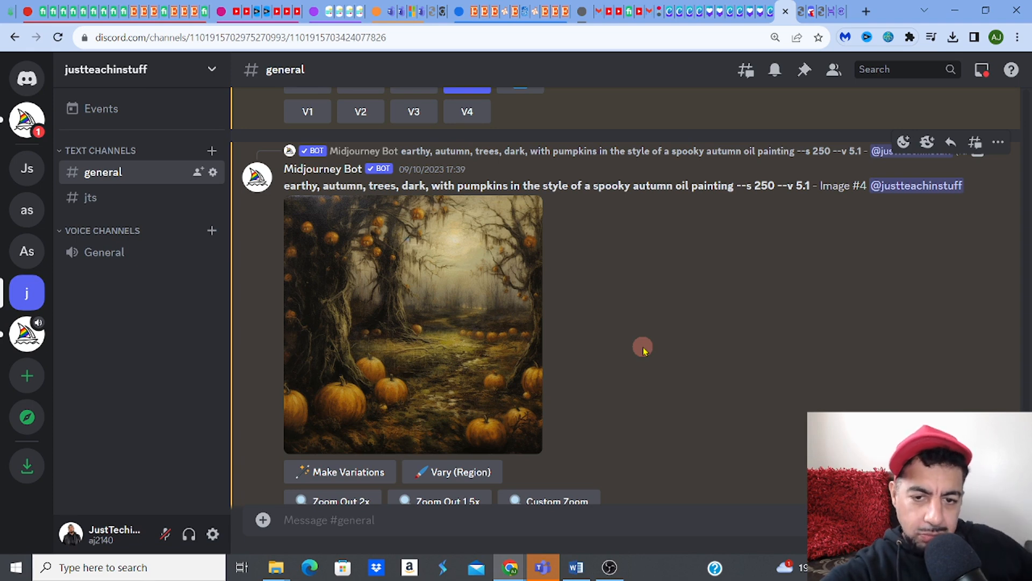
# Step: Go to the Dark and Moody Halloween Print Set listing and run Analyze listing for its tags
pyautogui.click(487, 12)
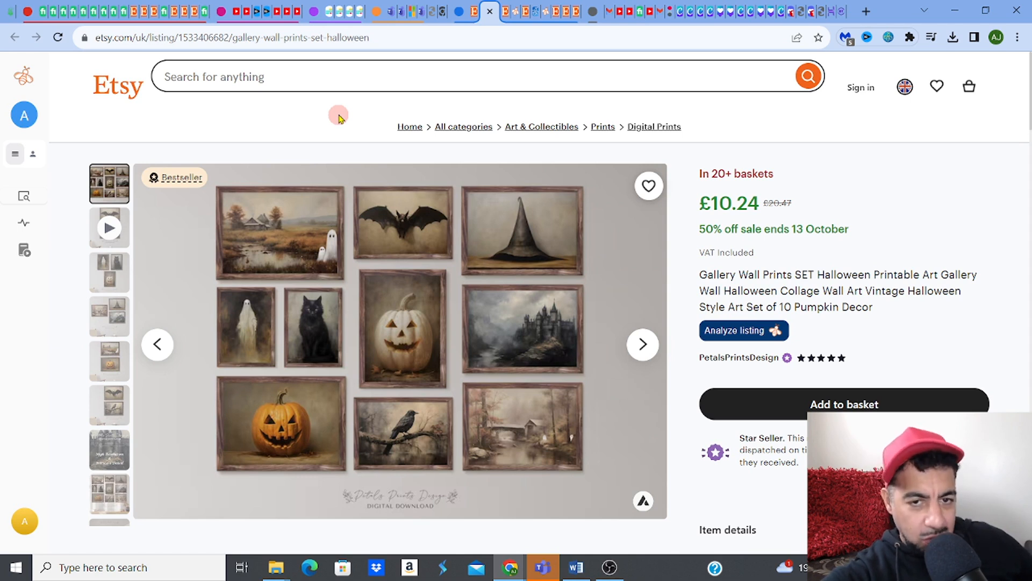
pyautogui.click(505, 18)
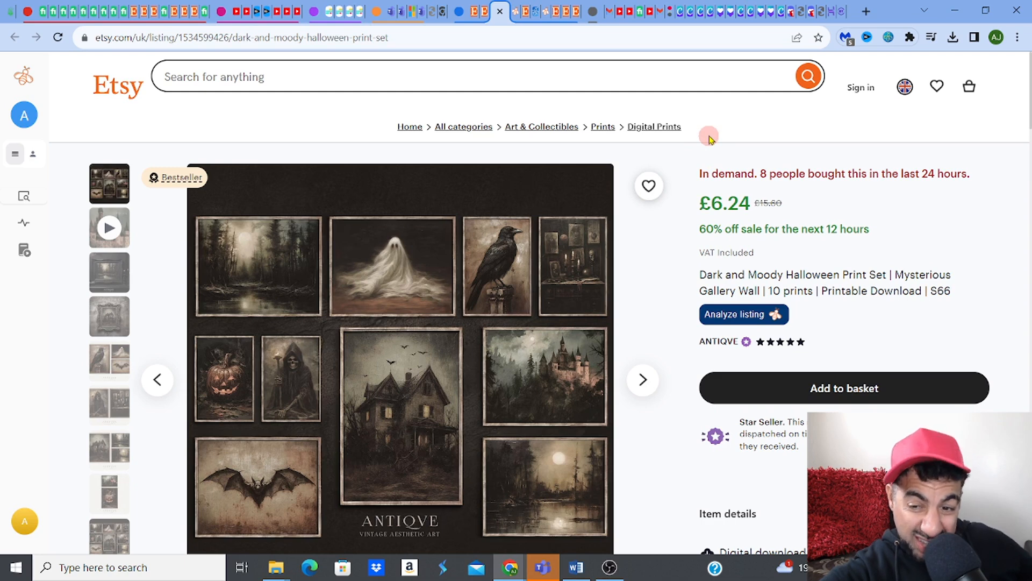
pyautogui.click(734, 315)
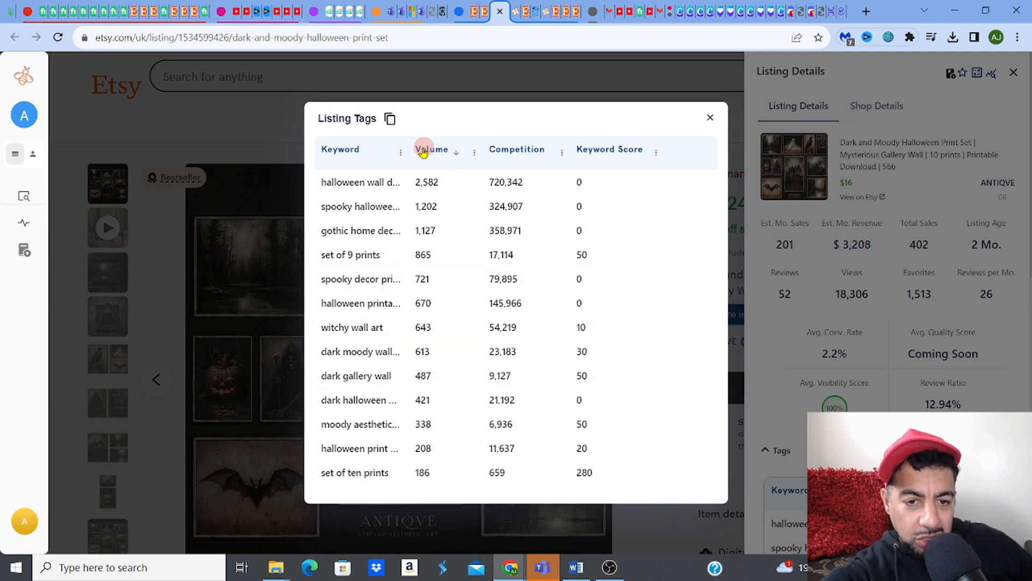
# Step: Widen the Keyword column, then close the Listing Tags table and the Listing Details panel
pyautogui.moveTo(413, 151); pyautogui.dragTo(436, 148)
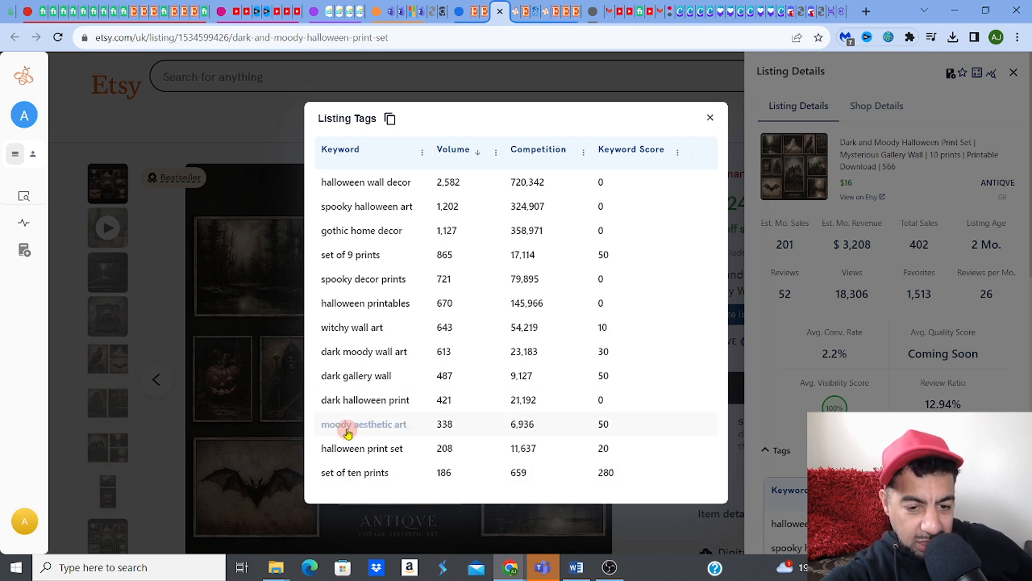
pyautogui.click(710, 119)
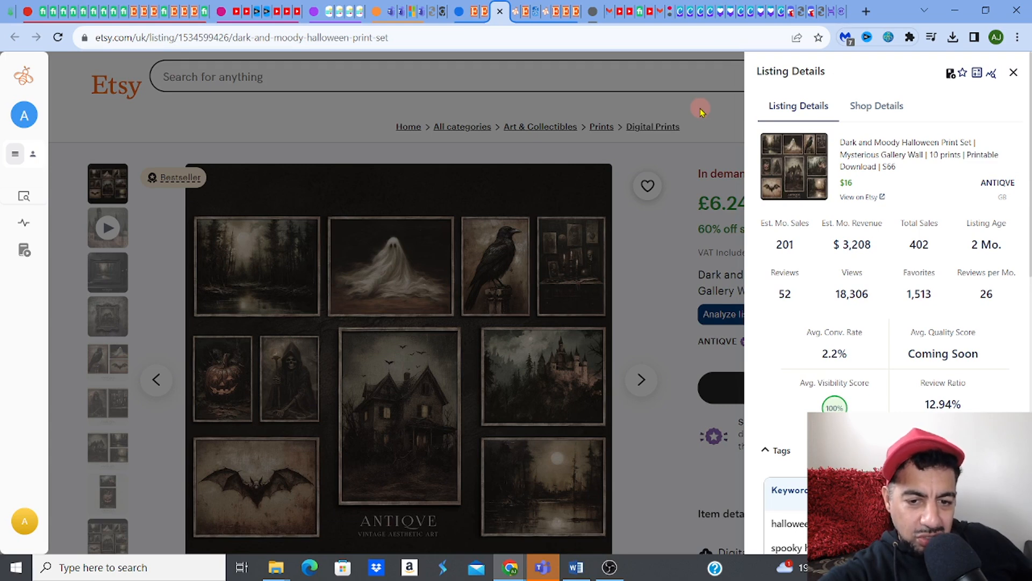
pyautogui.click(701, 110)
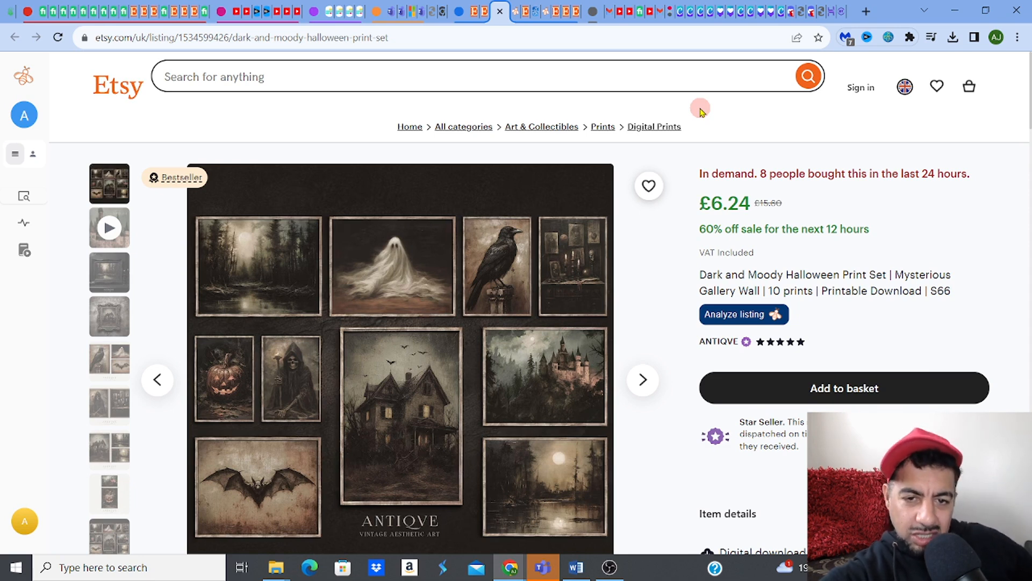
# Step: Highlight the prompt's 'spooky autumn oil painting' wording, then enlarge the upscaled Image #4
pyautogui.click(788, 14)
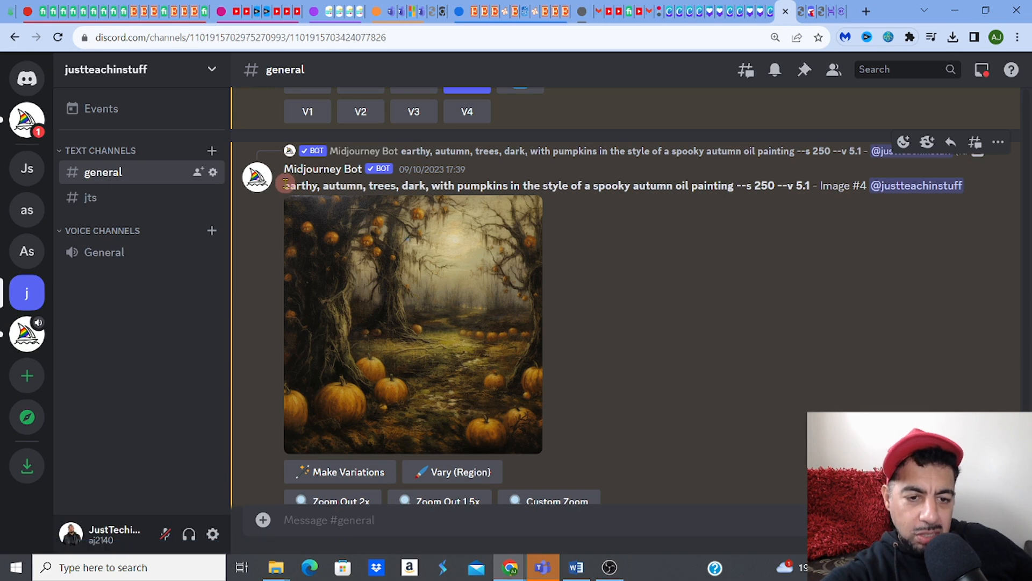
pyautogui.moveTo(287, 185); pyautogui.dragTo(496, 189)
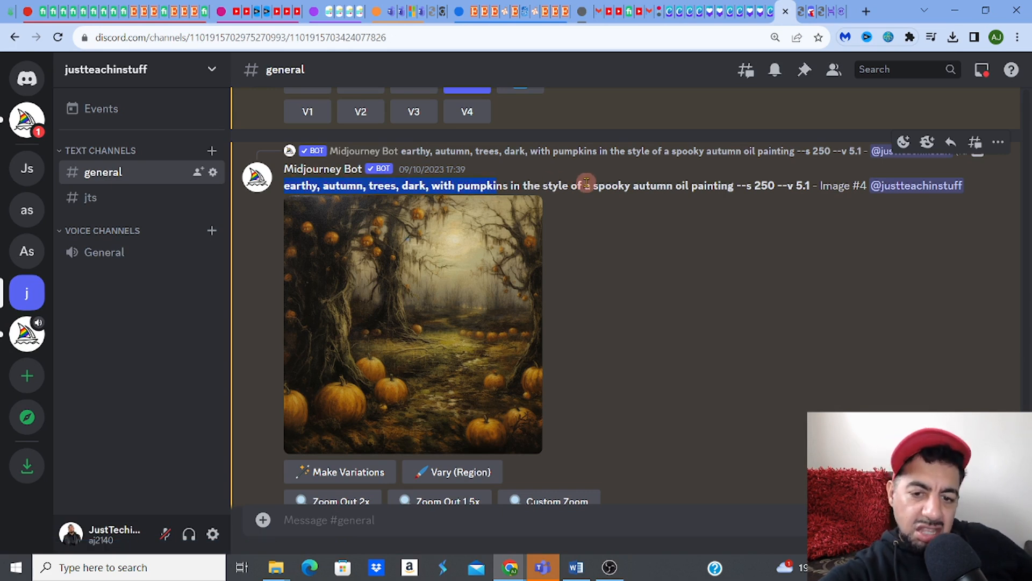
pyautogui.moveTo(584, 185); pyautogui.dragTo(728, 182)
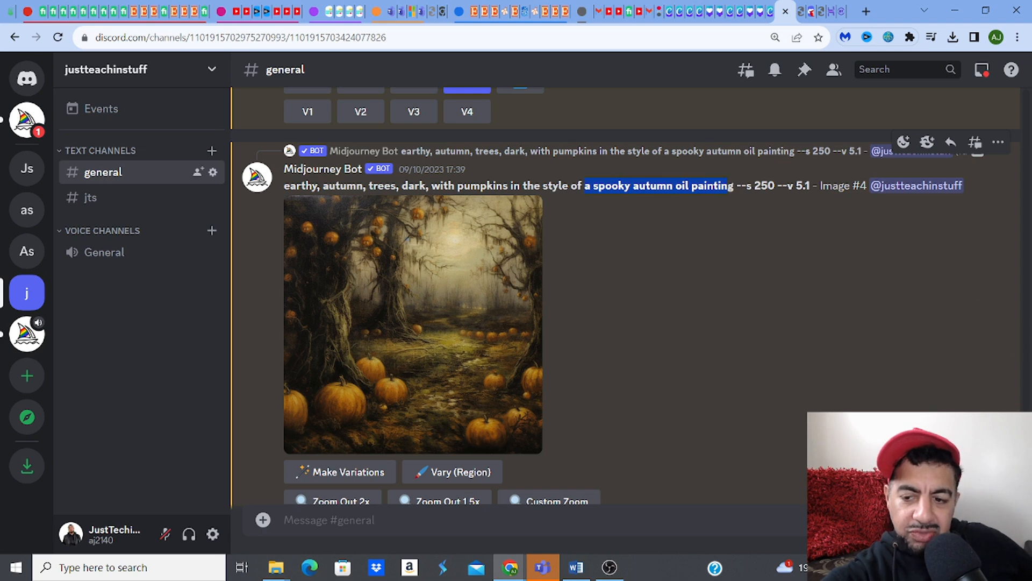
pyautogui.scroll(5, 623, 296)
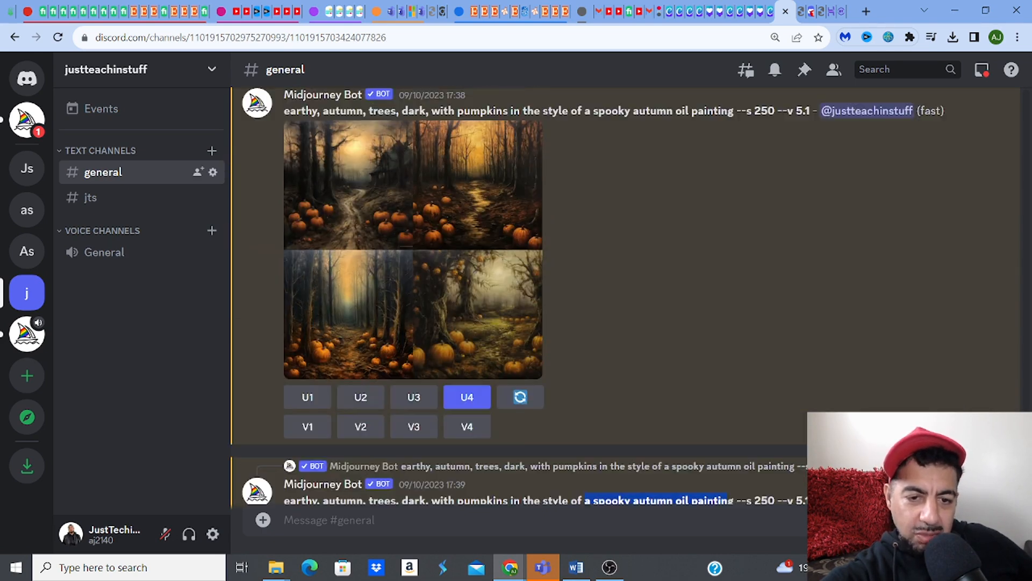
pyautogui.scroll(-10, 624, 295)
pyautogui.scroll(5, 624, 296)
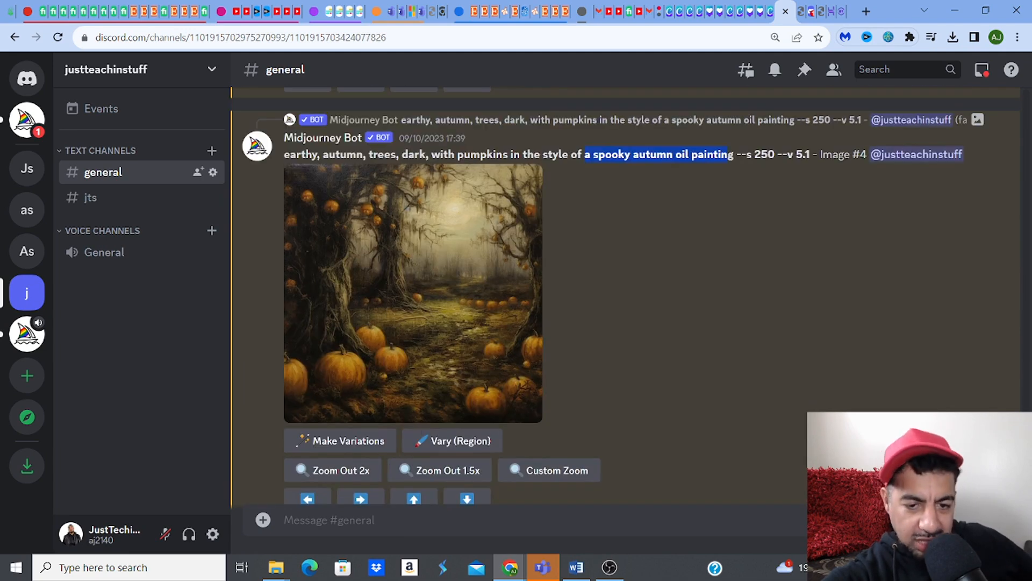
pyautogui.scroll(-1, 624, 295)
pyautogui.scroll(1, 624, 296)
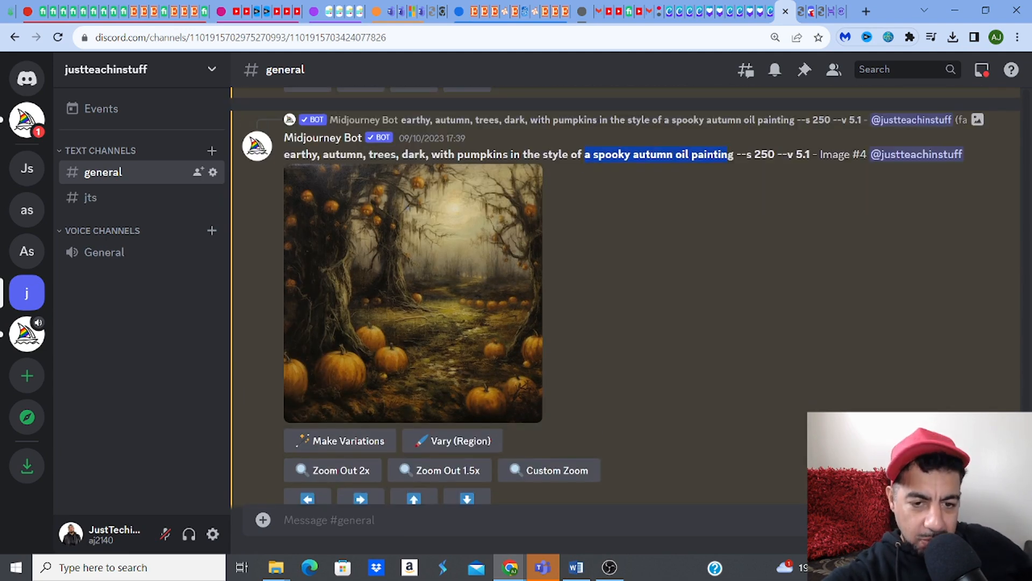
pyautogui.click(456, 327)
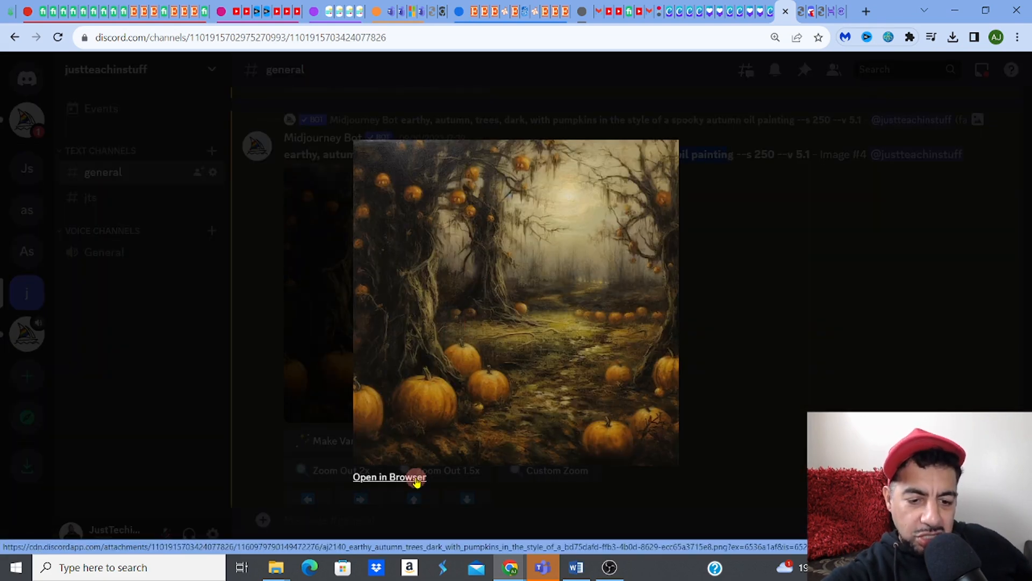
# Step: Save the full-size pumpkin-forest painting as a PNG in the Downloads folder
pyautogui.click(408, 477)
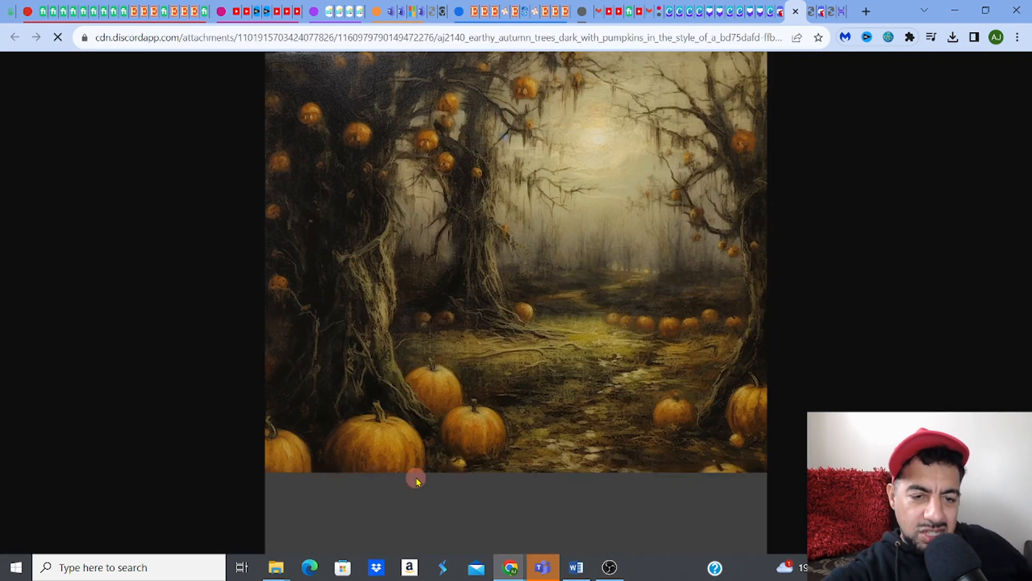
pyautogui.rightClick(426, 343)
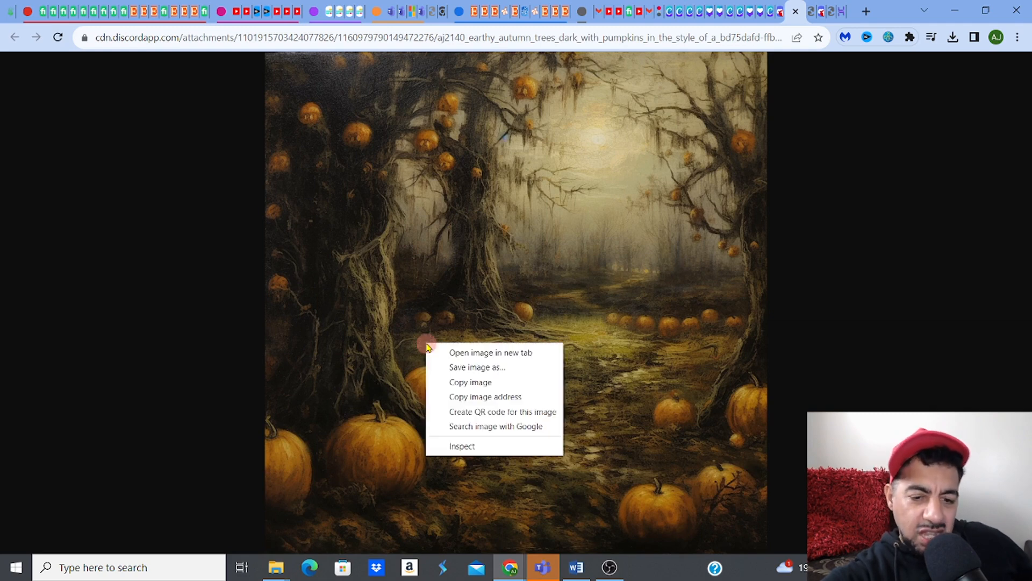
pyautogui.click(446, 367)
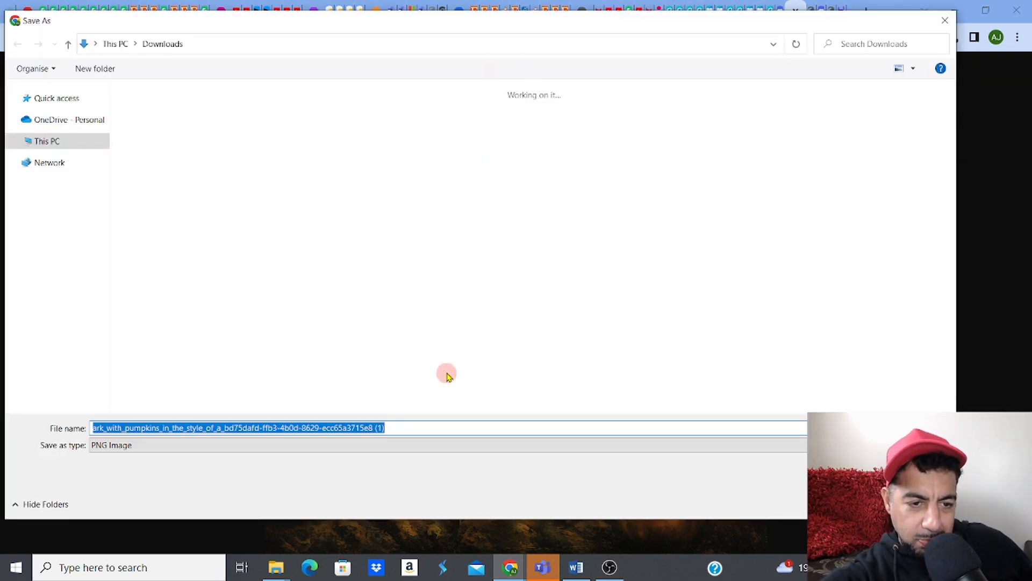
pyautogui.click(854, 504)
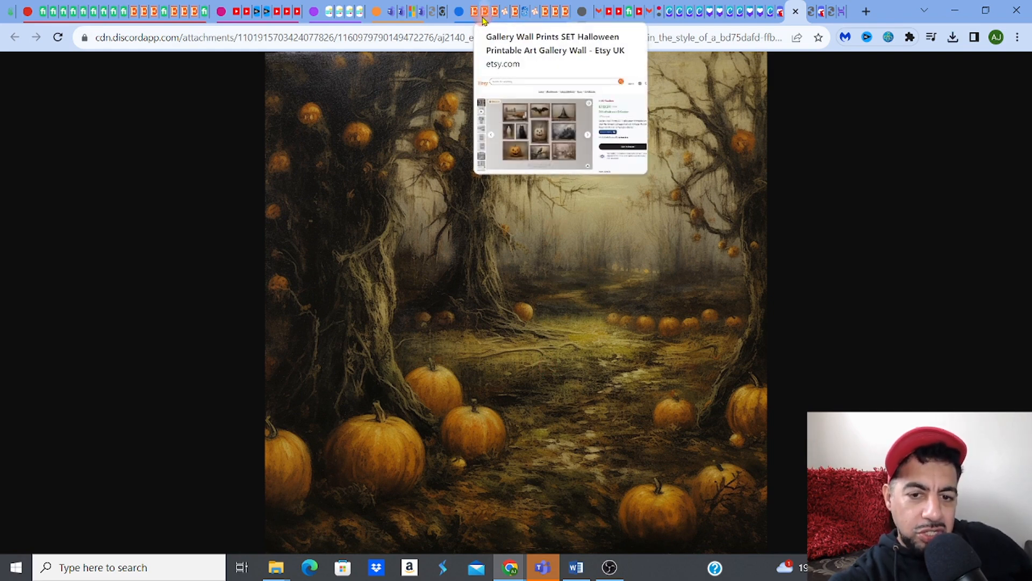
# Step: Bring the Dark and Moody Halloween Print Set listing back into view in Chrome
pyautogui.click(483, 19)
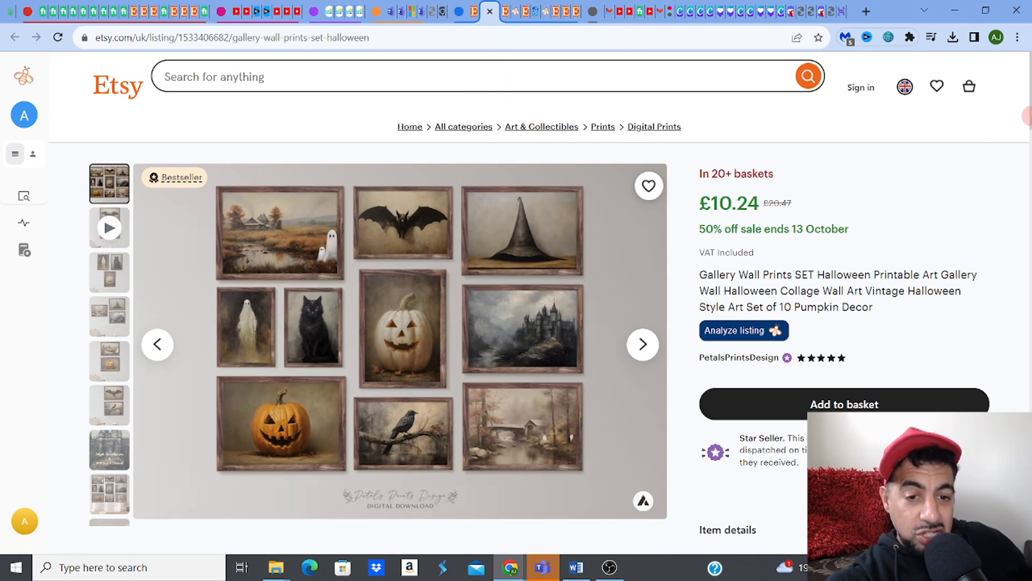
pyautogui.moveTo(1031, 118)
pyautogui.mouseDown()
pyautogui.moveTo(1031, 174)
pyautogui.moveTo(1024, 110)
pyautogui.mouseUp()
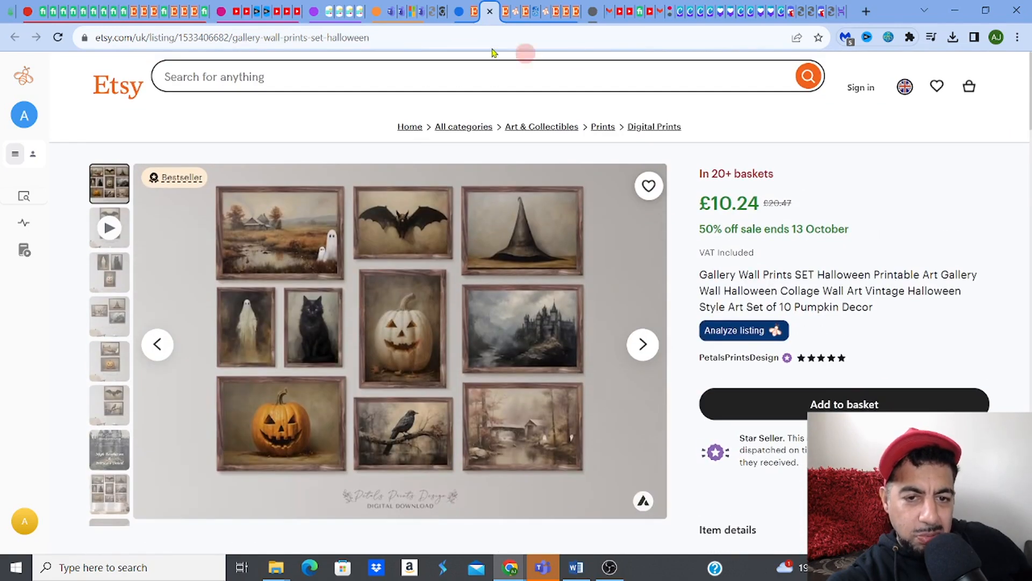
pyautogui.click(506, 13)
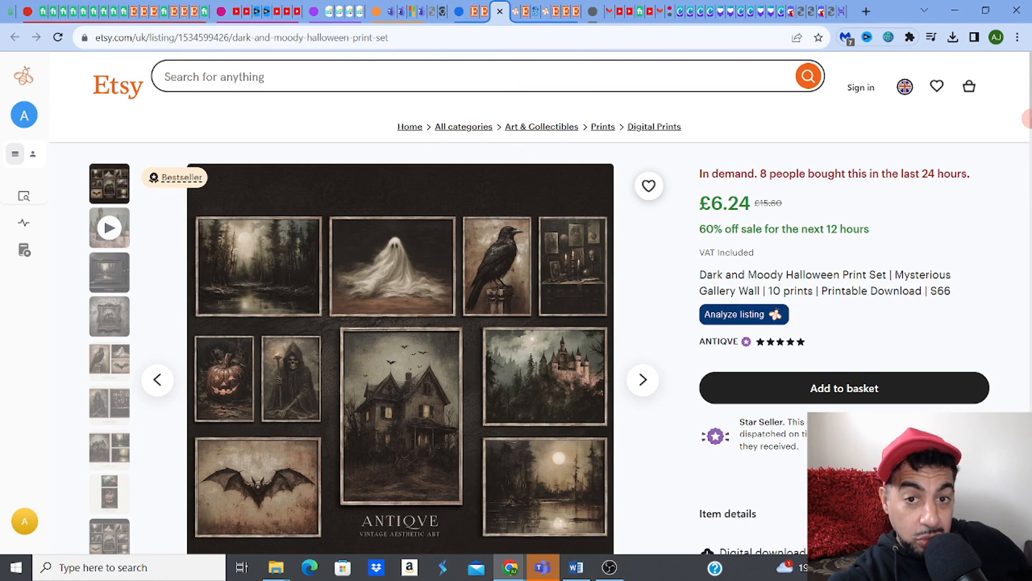
pyautogui.moveTo(1026, 119); pyautogui.dragTo(1027, 184)
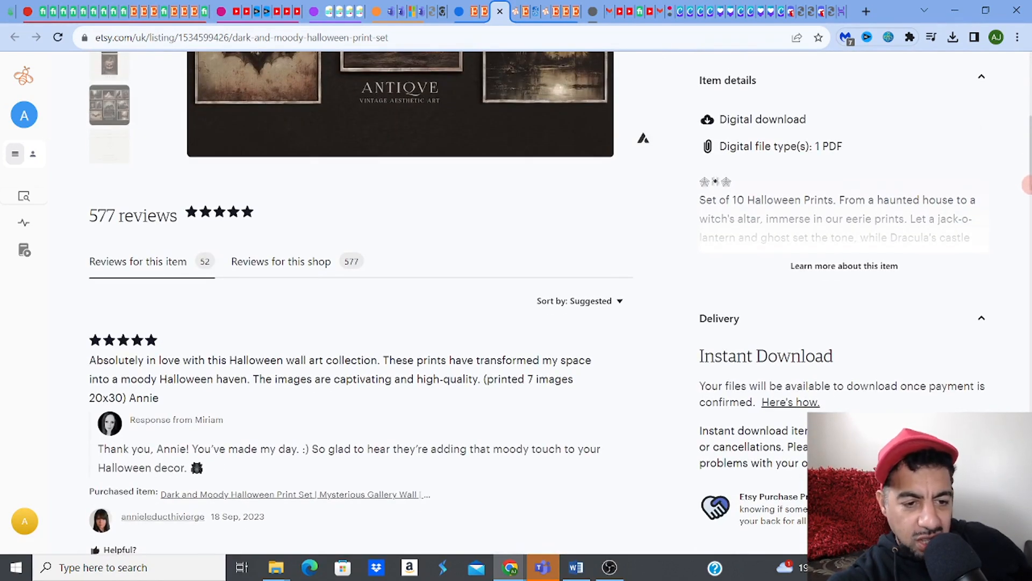
# Step: Expand the listing's item description and read through its list of ten print sizes
pyautogui.click(866, 269)
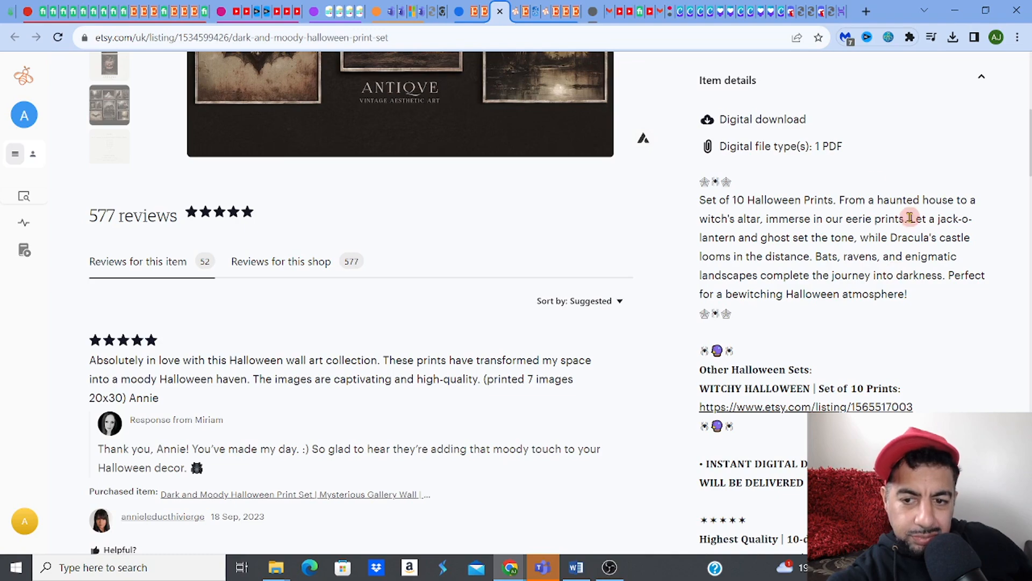
pyautogui.scroll(-3, 1027, 168)
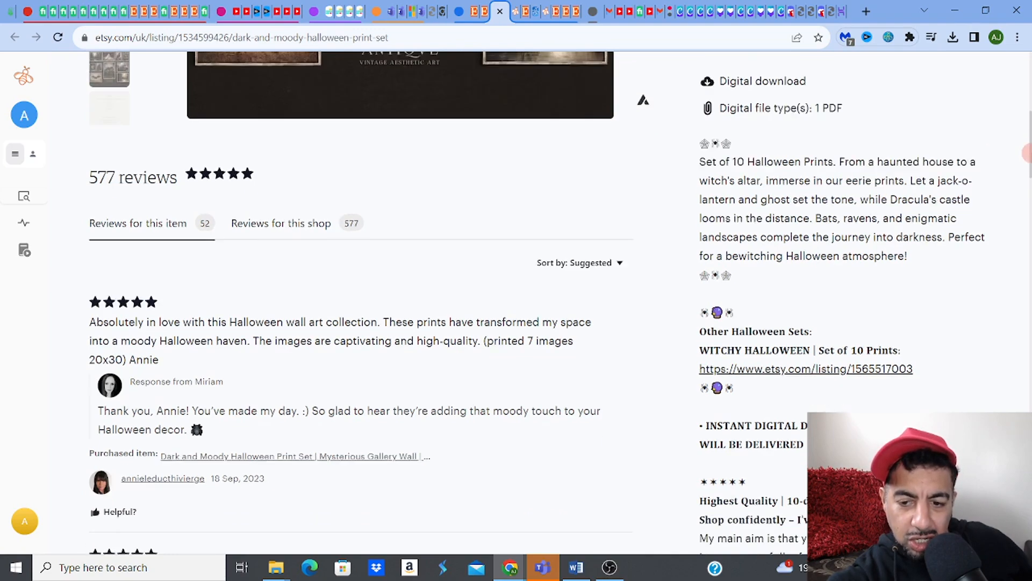
pyautogui.moveTo(1027, 168); pyautogui.dragTo(1027, 215)
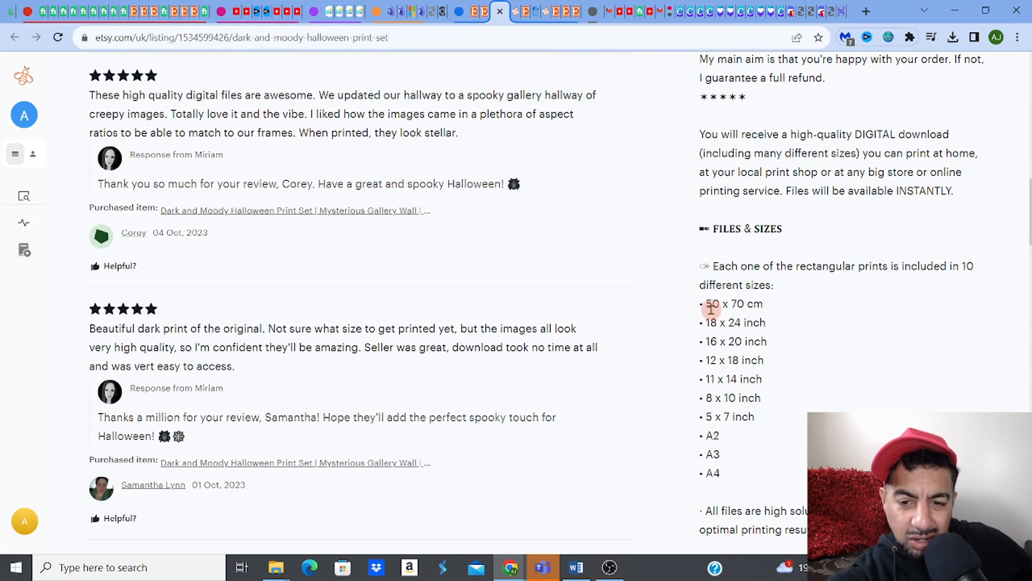
pyautogui.moveTo(710, 306); pyautogui.dragTo(767, 405)
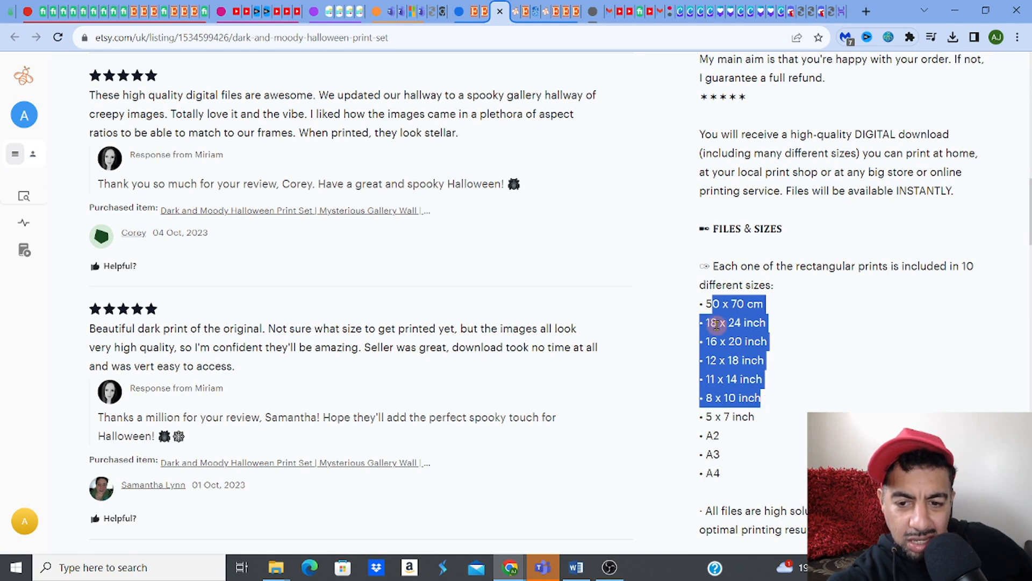
pyautogui.click(835, 329)
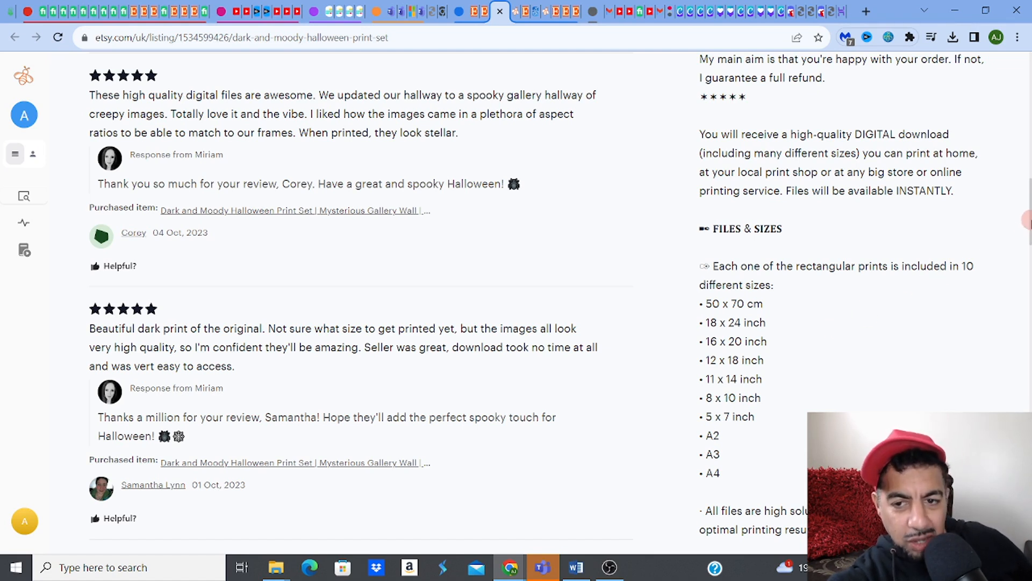
pyautogui.moveTo(1031, 221); pyautogui.dragTo(1031, 223)
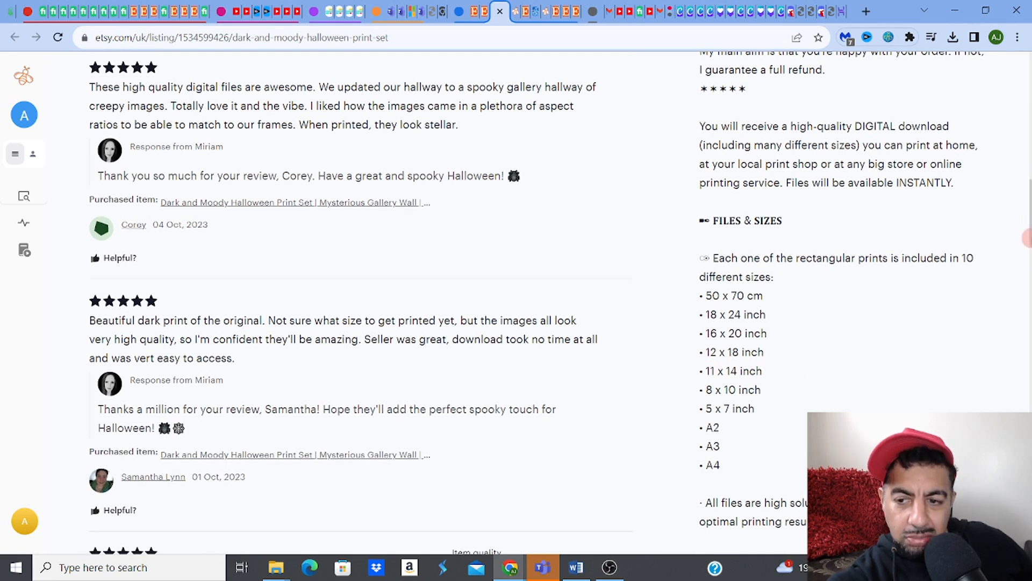
pyautogui.moveTo(1027, 236); pyautogui.dragTo(1027, 135)
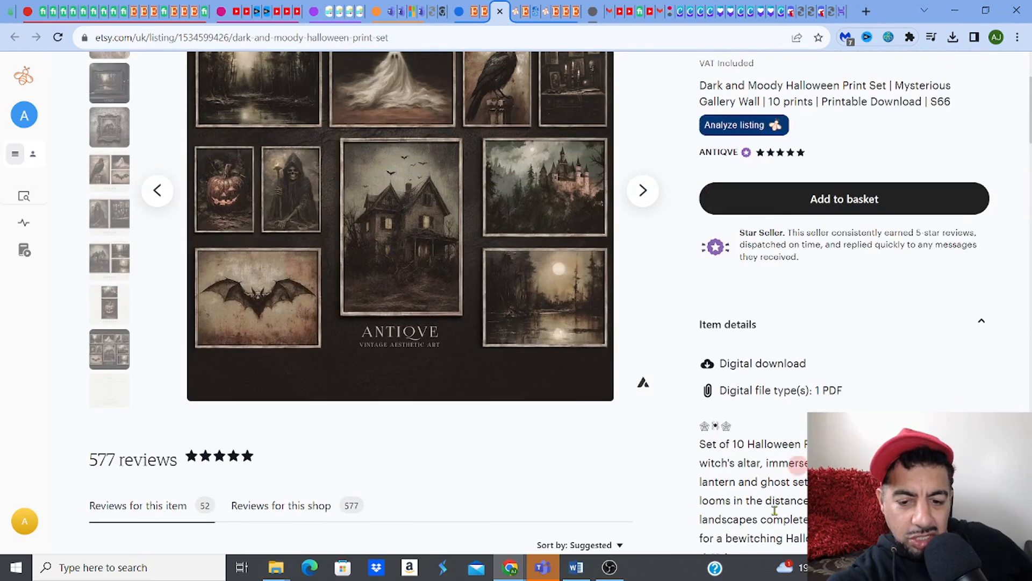
pyautogui.click(577, 567)
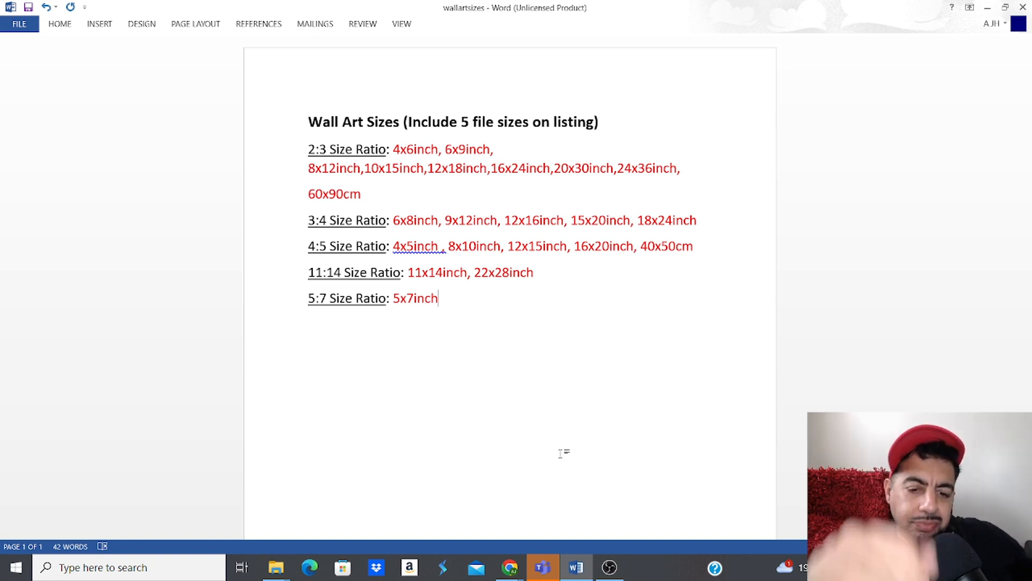
# Step: Scroll the Etsy listing down to its Files & Sizes section
pyautogui.click(514, 565)
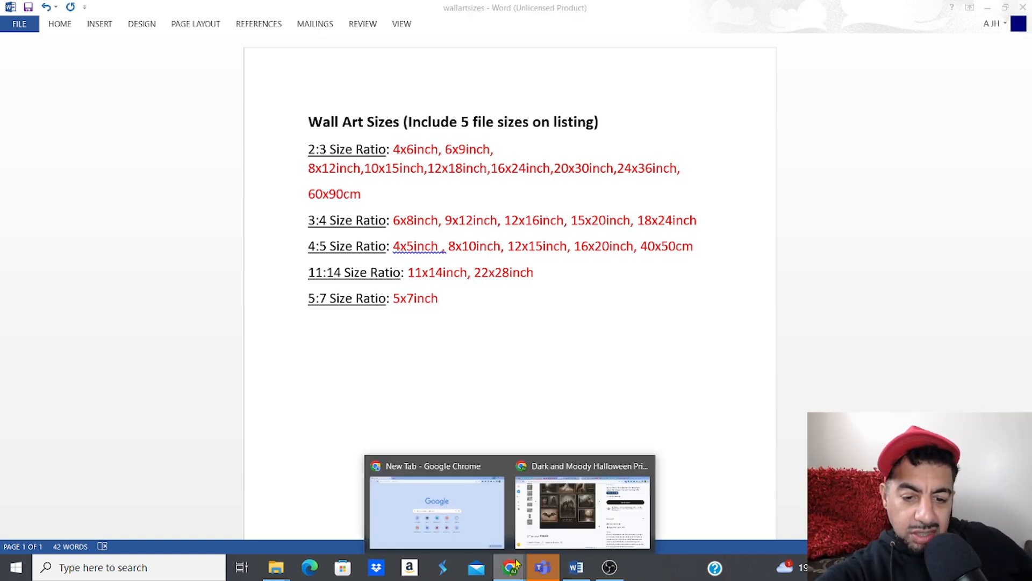
pyautogui.moveTo(548, 517)
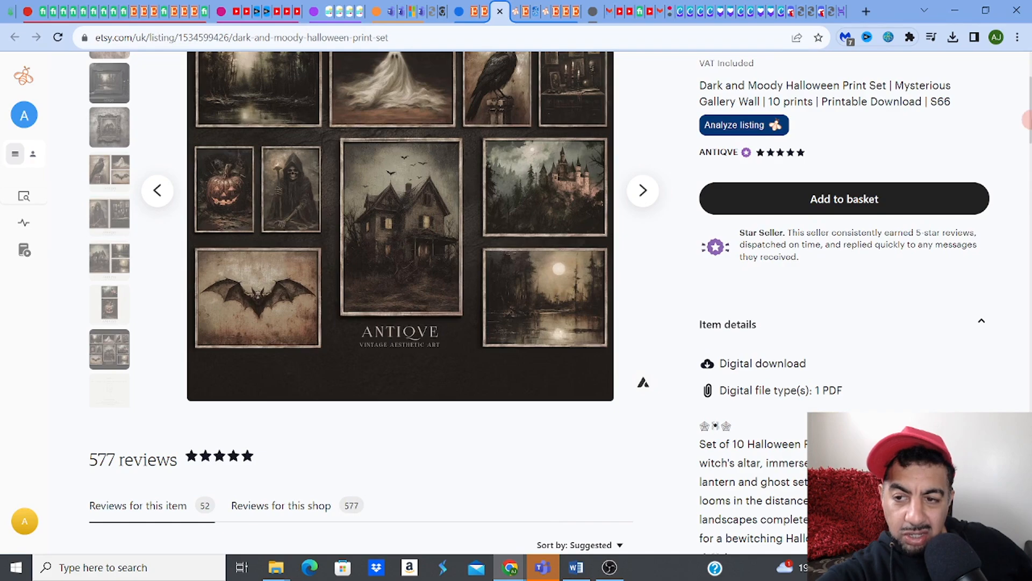
pyautogui.moveTo(1027, 118); pyautogui.dragTo(1026, 206)
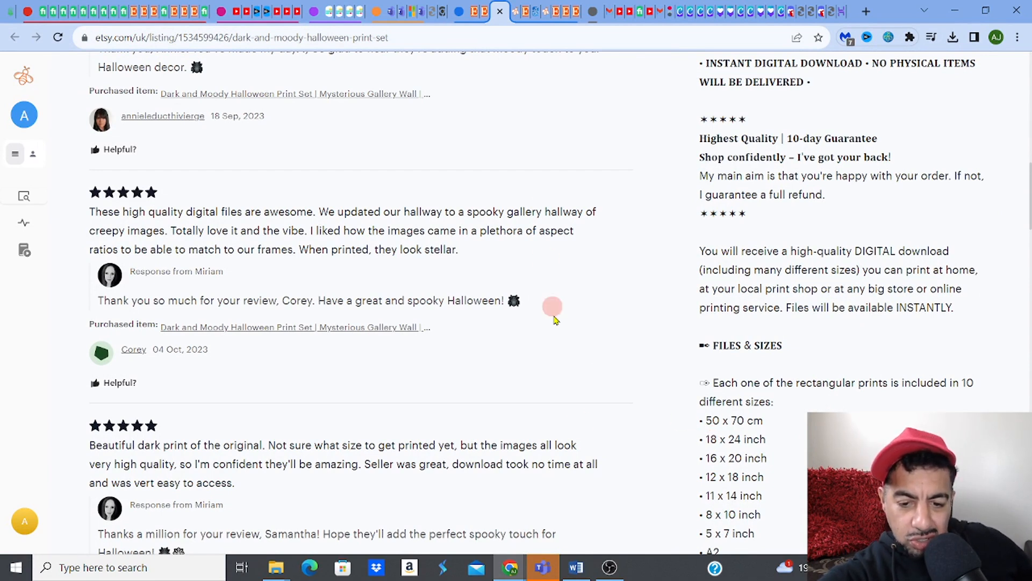
# Step: In the wallartsizes document, select 16x20inch on the 4:5 ratio line
pyautogui.moveTo(587, 567)
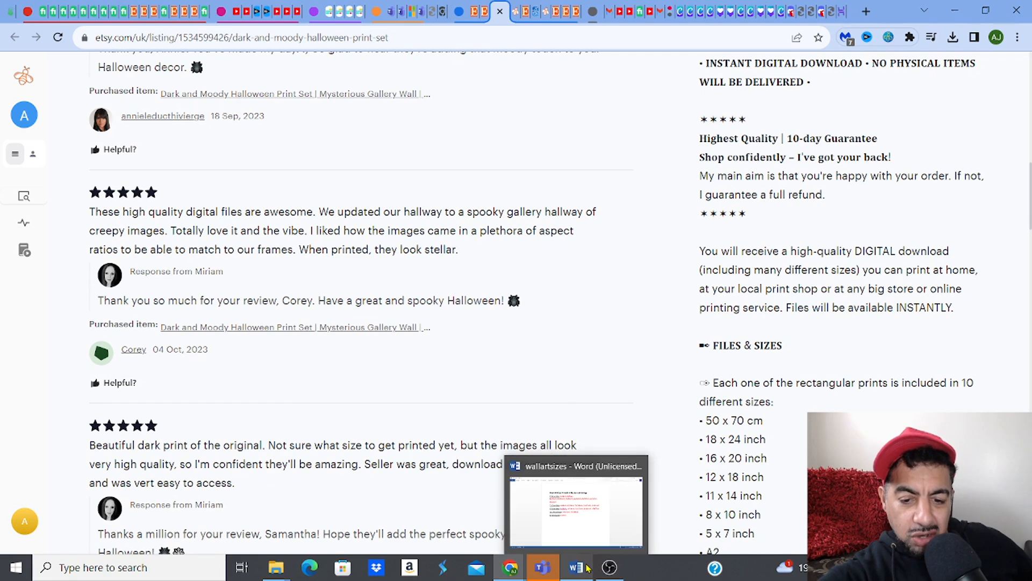
pyautogui.click(574, 532)
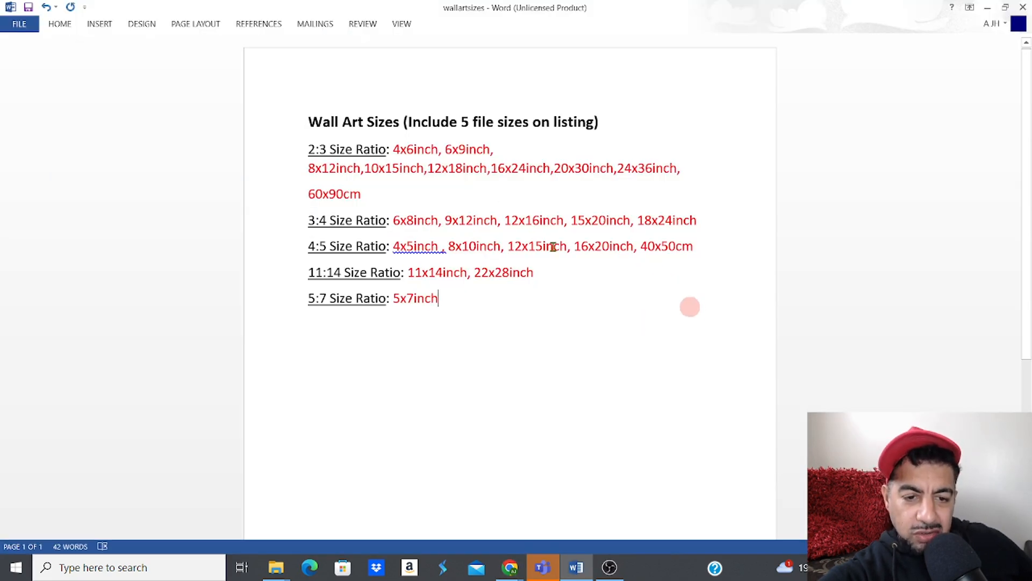
pyautogui.moveTo(578, 248); pyautogui.dragTo(631, 247)
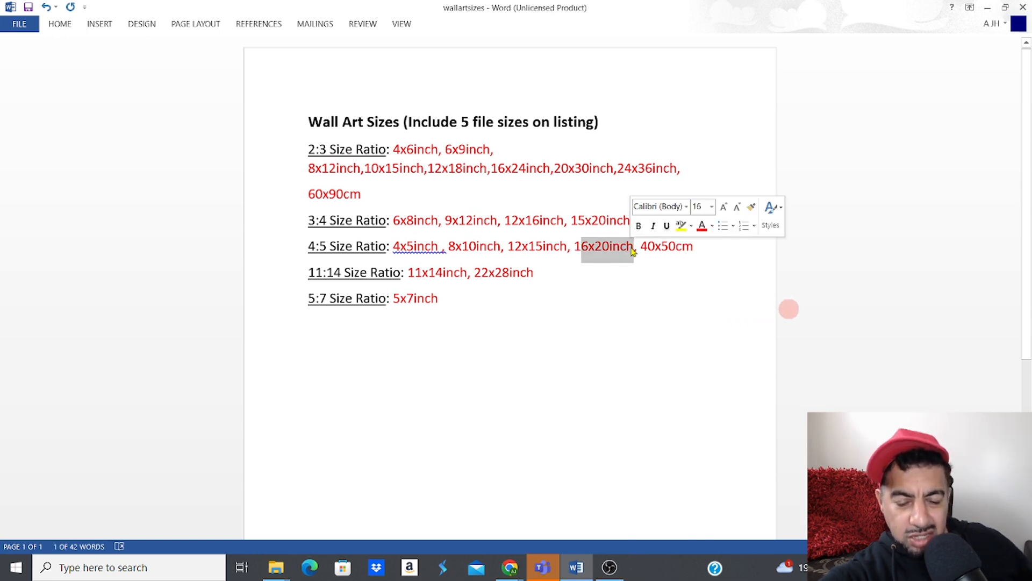
pyautogui.click(574, 246)
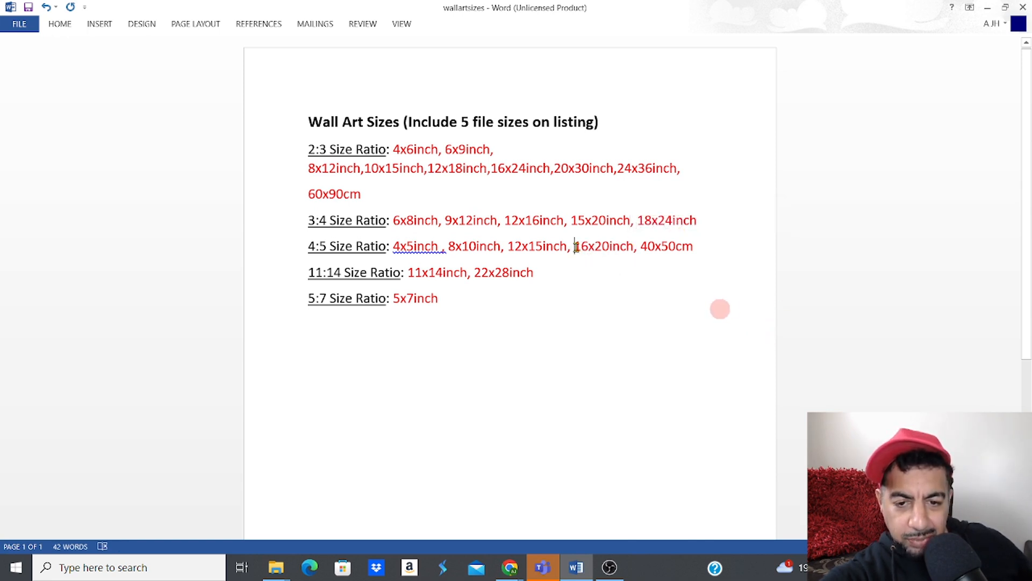
pyautogui.moveTo(576, 247); pyautogui.dragTo(633, 250)
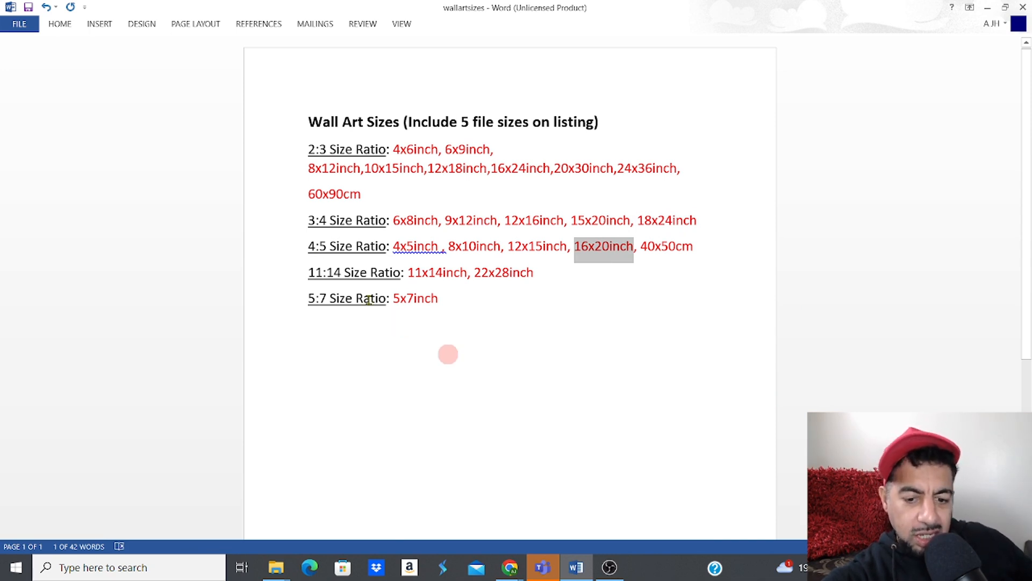
# Step: Select '16 x 20 inch' in the Etsy size list, comparing it with the wallartsizes document
pyautogui.moveTo(508, 576)
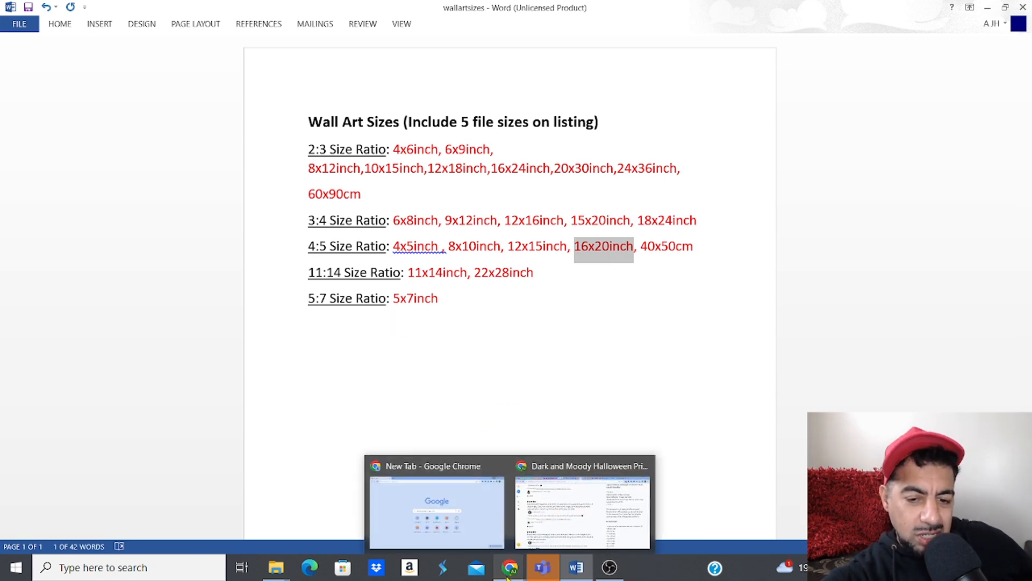
pyautogui.click(609, 511)
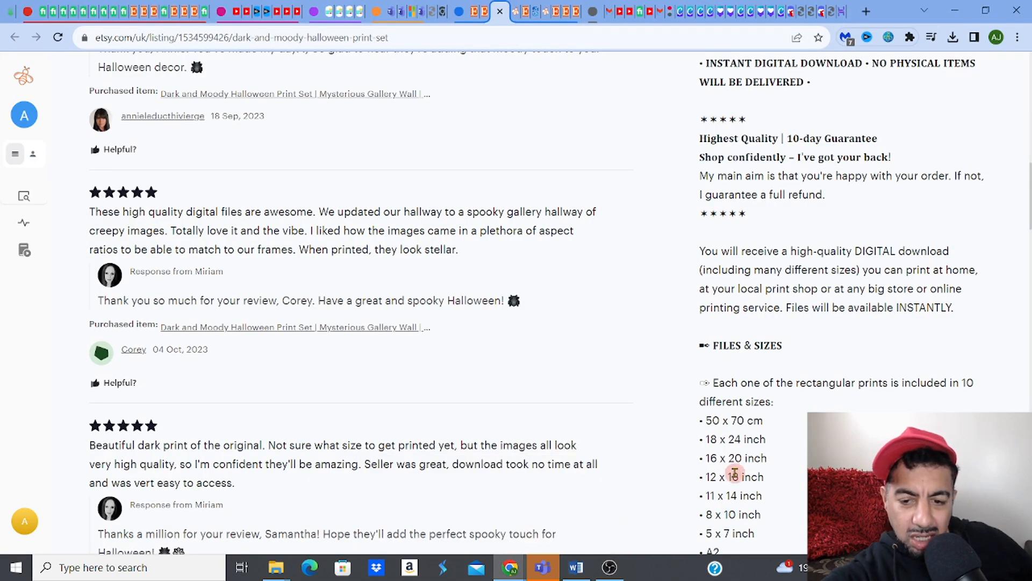
pyautogui.moveTo(715, 457); pyautogui.dragTo(765, 457)
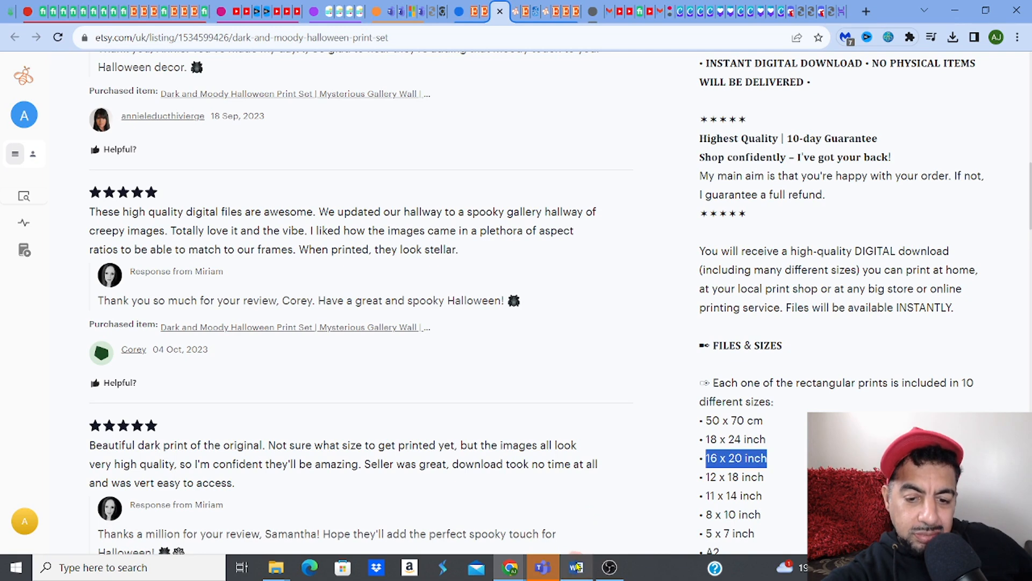
pyautogui.moveTo(576, 568)
pyautogui.click(574, 534)
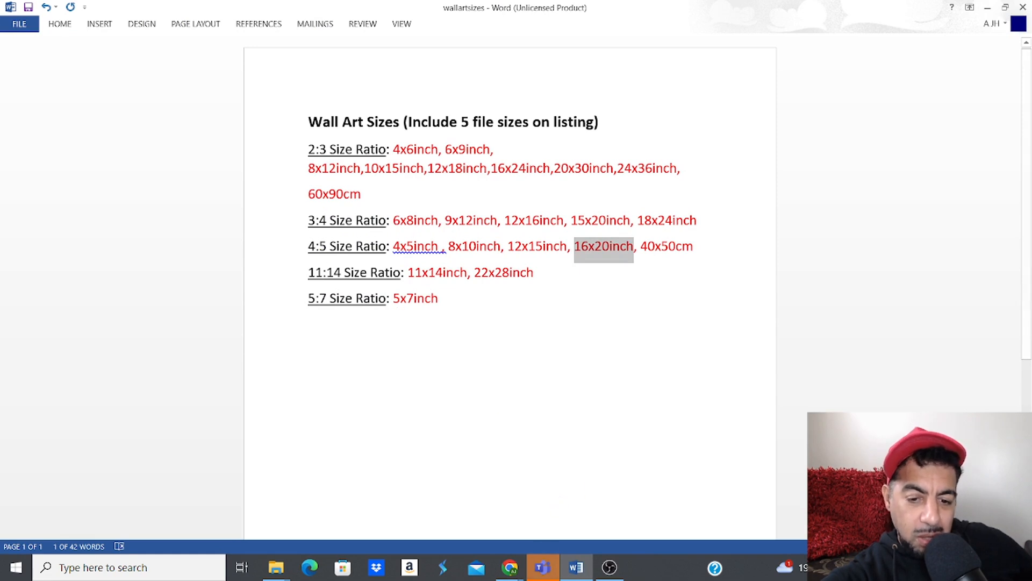
pyautogui.moveTo(509, 567)
pyautogui.click(574, 515)
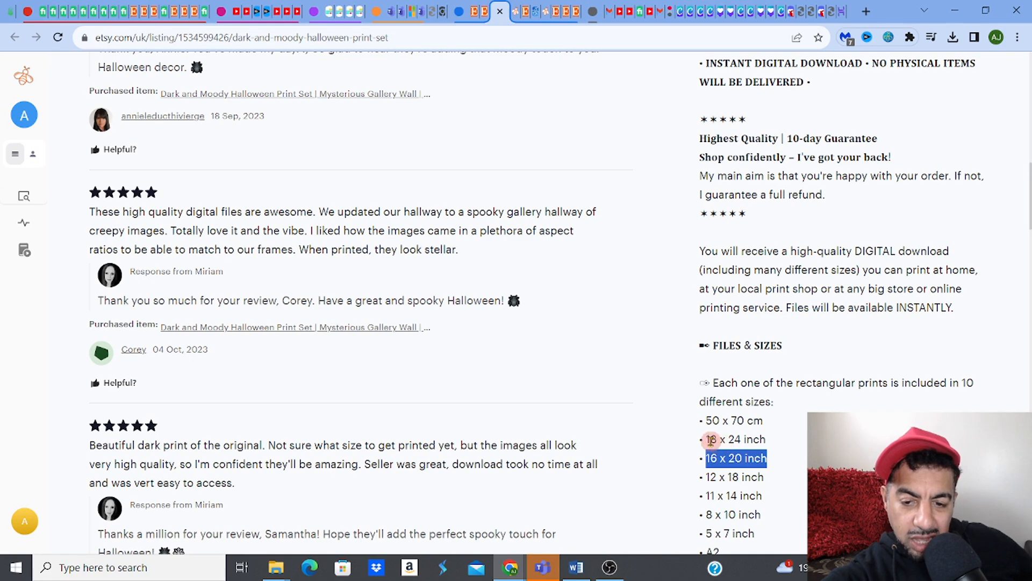
pyautogui.click(580, 568)
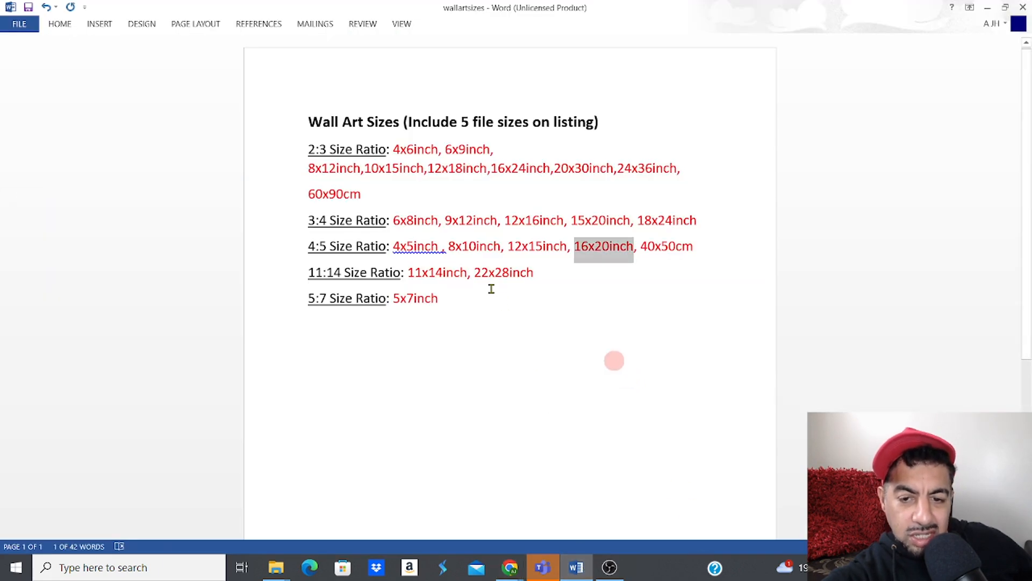
# Step: Underline 18x24inch on the 3:4 ratio line using the Home tab
pyautogui.click(641, 220)
pyautogui.moveTo(644, 221); pyautogui.dragTo(698, 225)
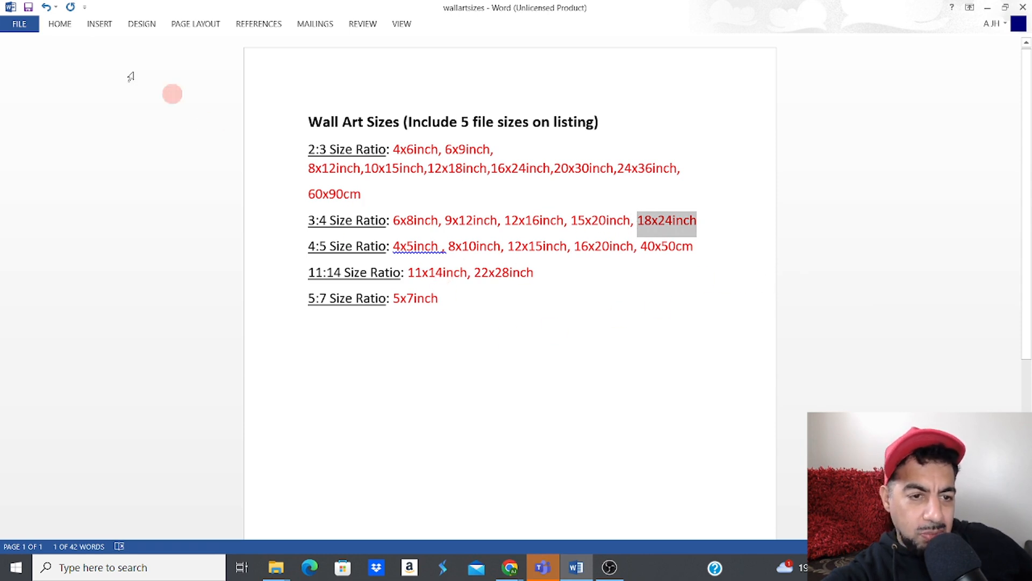
pyautogui.click(92, 24)
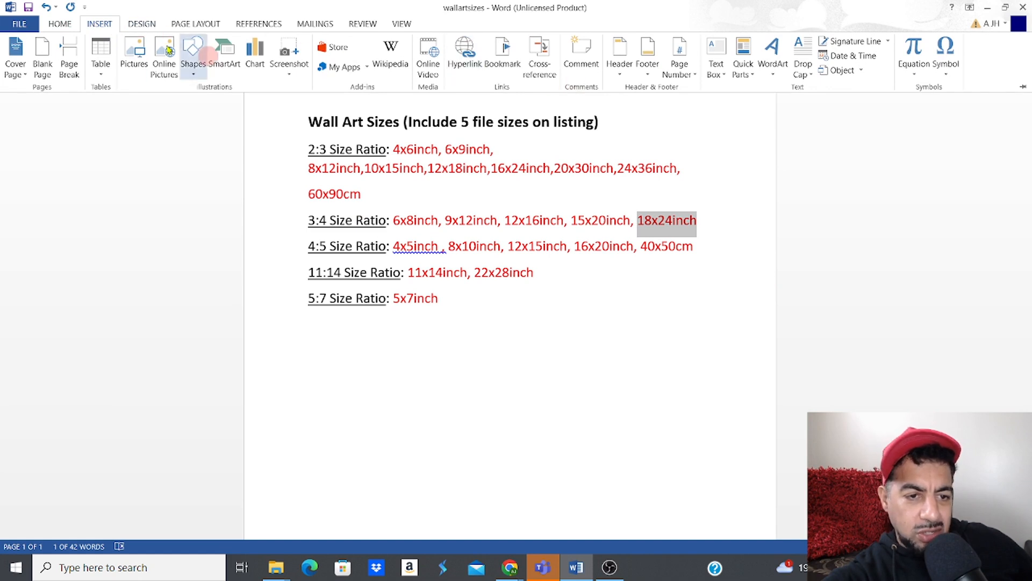
pyautogui.click(140, 25)
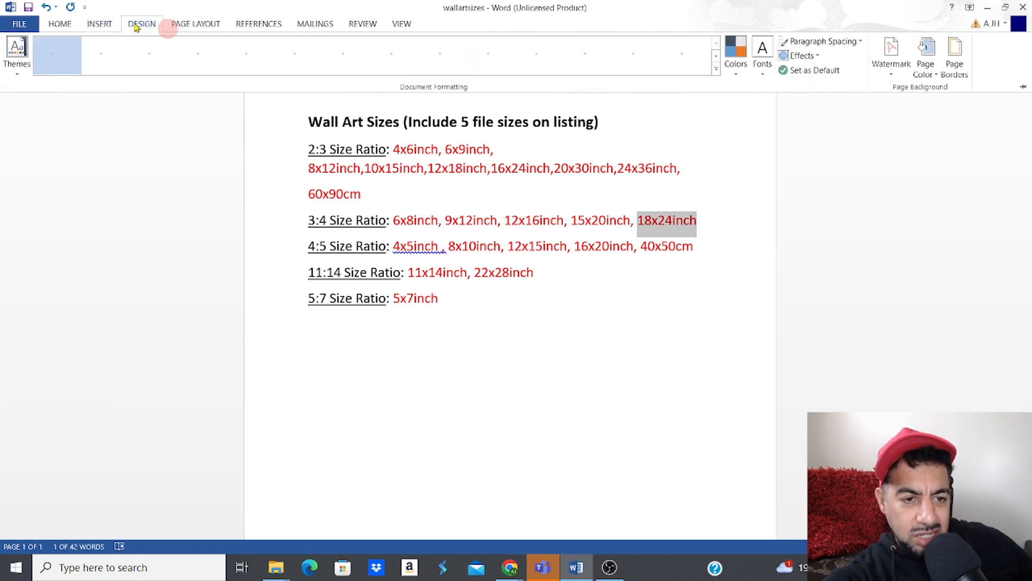
pyautogui.click(61, 25)
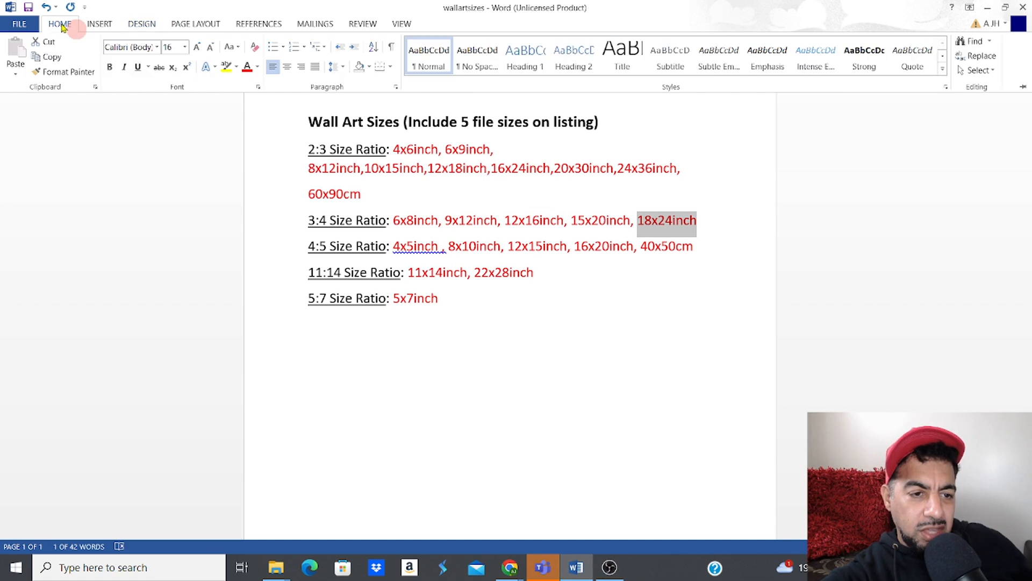
pyautogui.click(138, 70)
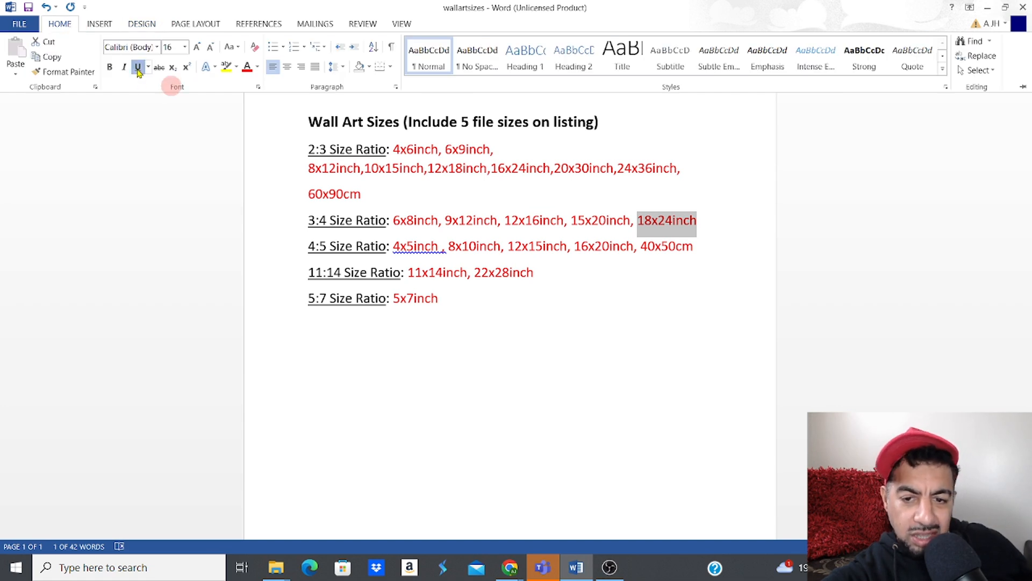
# Step: Underline 16x20inch on the 4:5 ratio line
pyautogui.click(640, 244)
pyautogui.moveTo(577, 246); pyautogui.dragTo(631, 247)
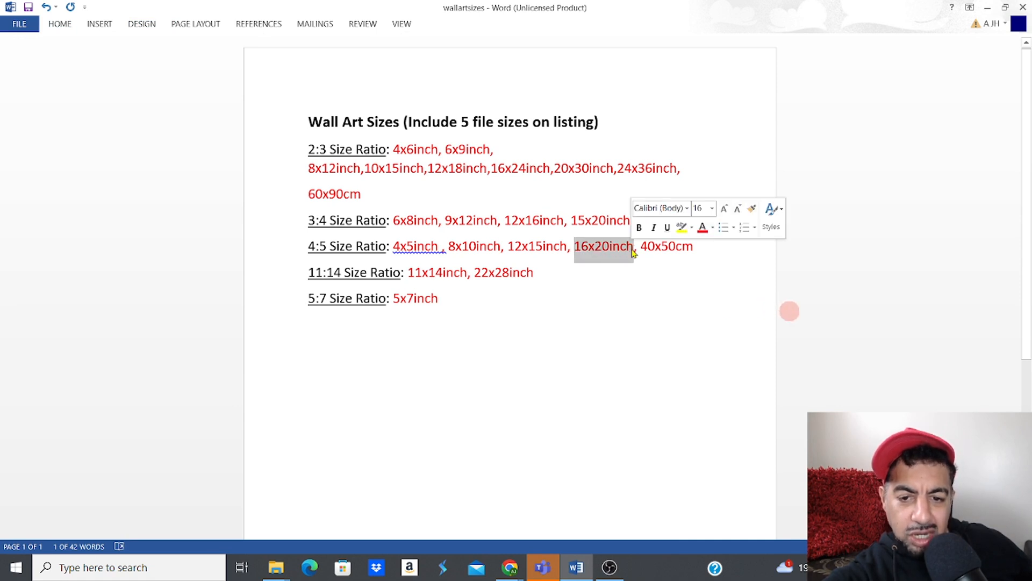
pyautogui.click(666, 228)
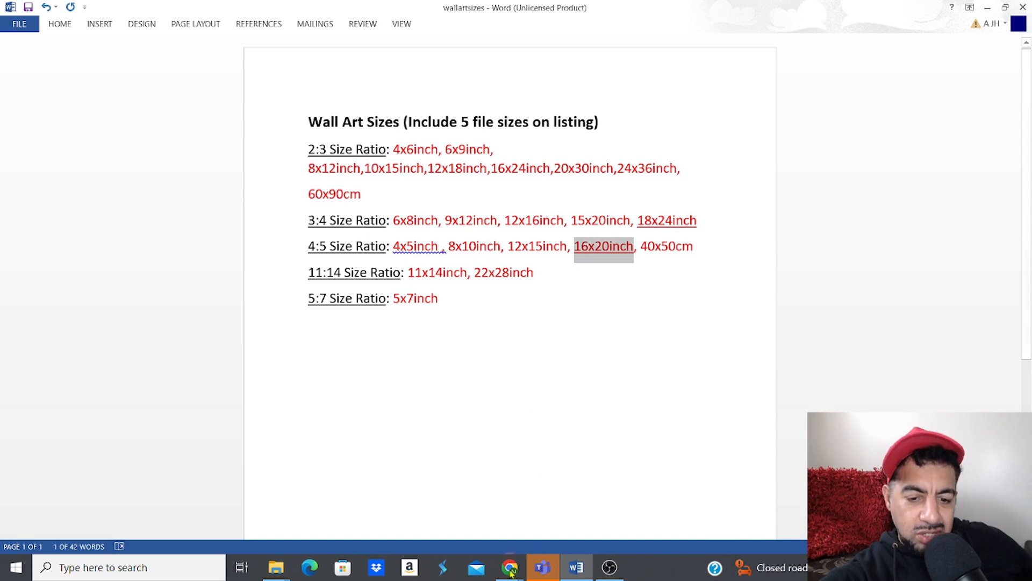
# Step: Underline 12x18inch on the 2:3 line after checking the Etsy listing
pyautogui.moveTo(510, 565)
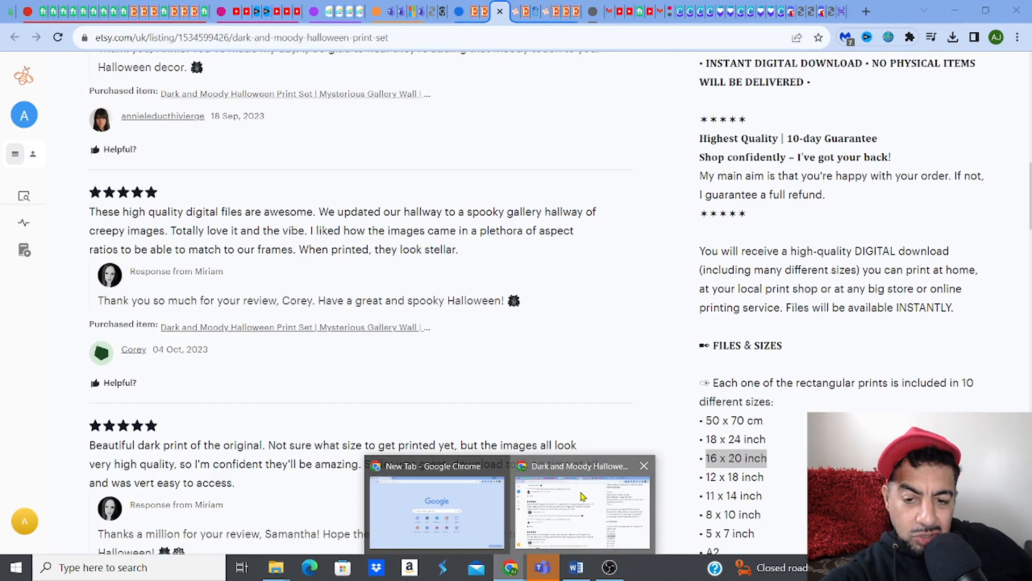
pyautogui.click(582, 495)
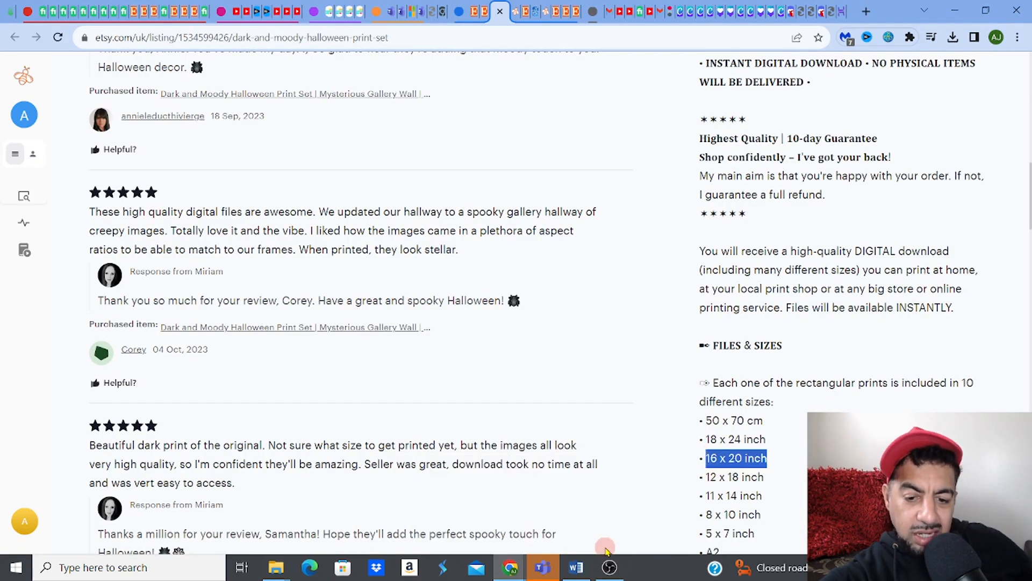
pyautogui.click(576, 567)
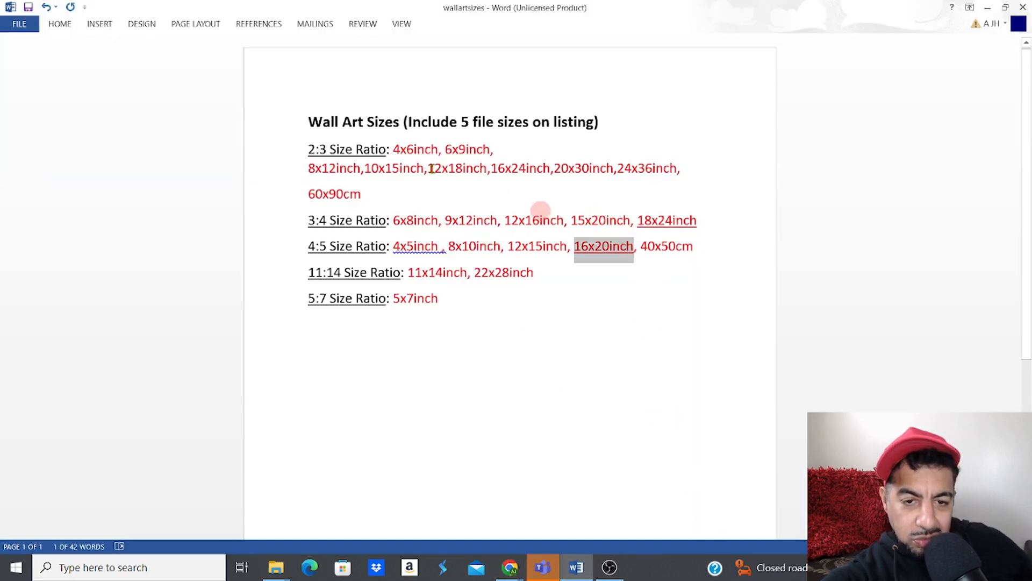
pyautogui.moveTo(430, 169); pyautogui.dragTo(487, 171)
pyautogui.click(520, 146)
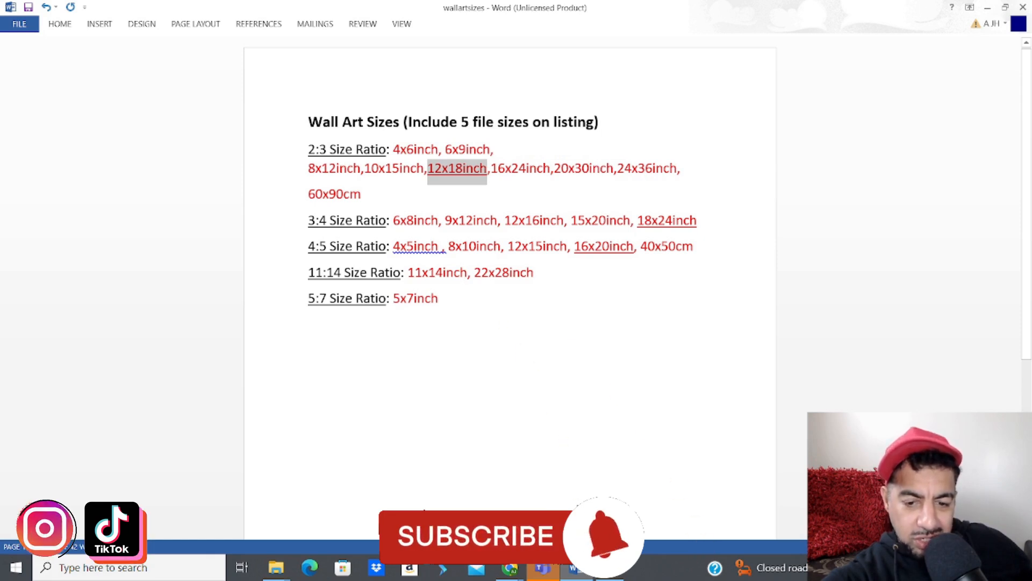
# Step: Underline 11x14inch on the 11:14 line after rechecking the Etsy listing
pyautogui.moveTo(584, 576)
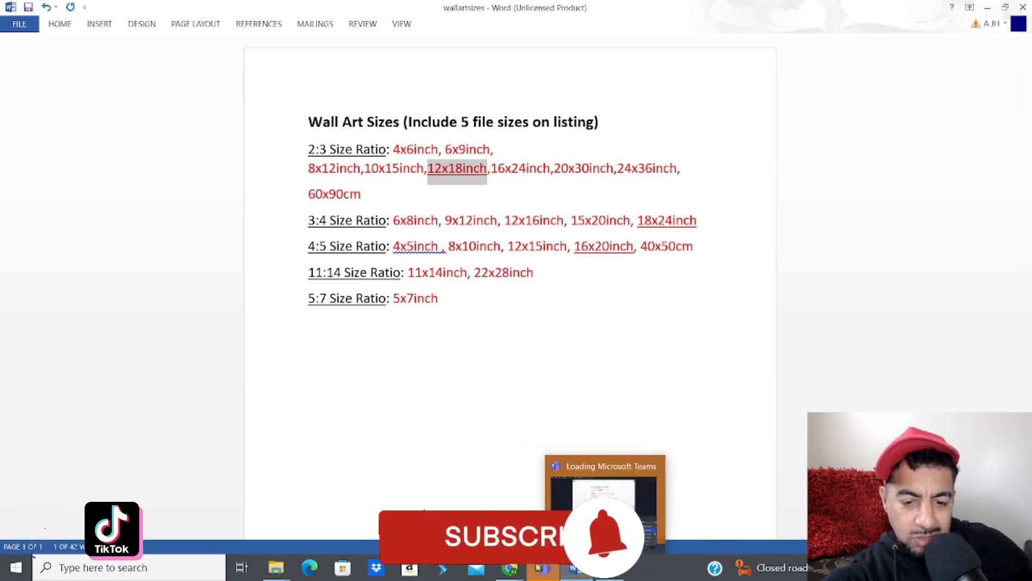
pyautogui.moveTo(516, 568)
pyautogui.click(582, 508)
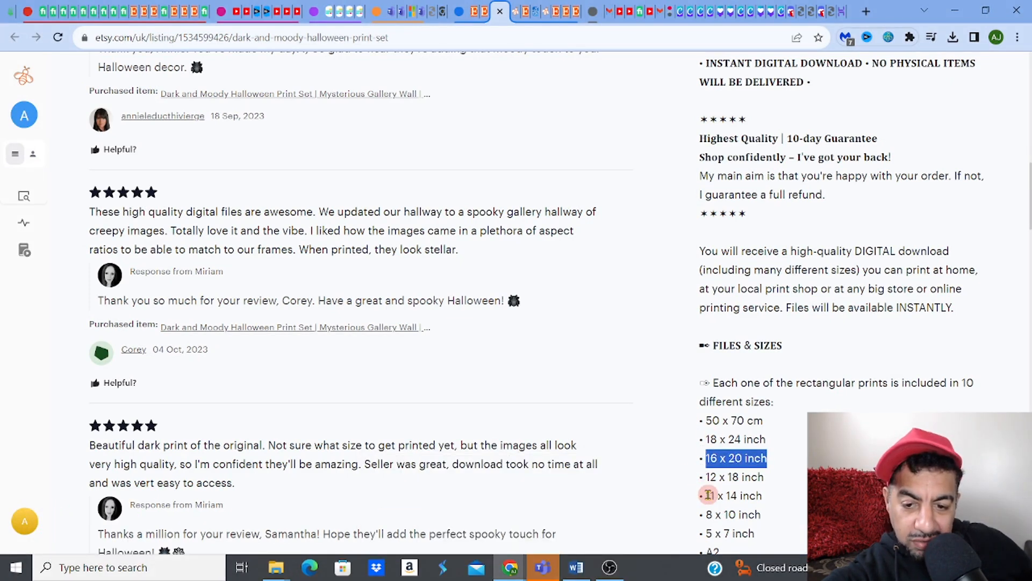
pyautogui.click(578, 565)
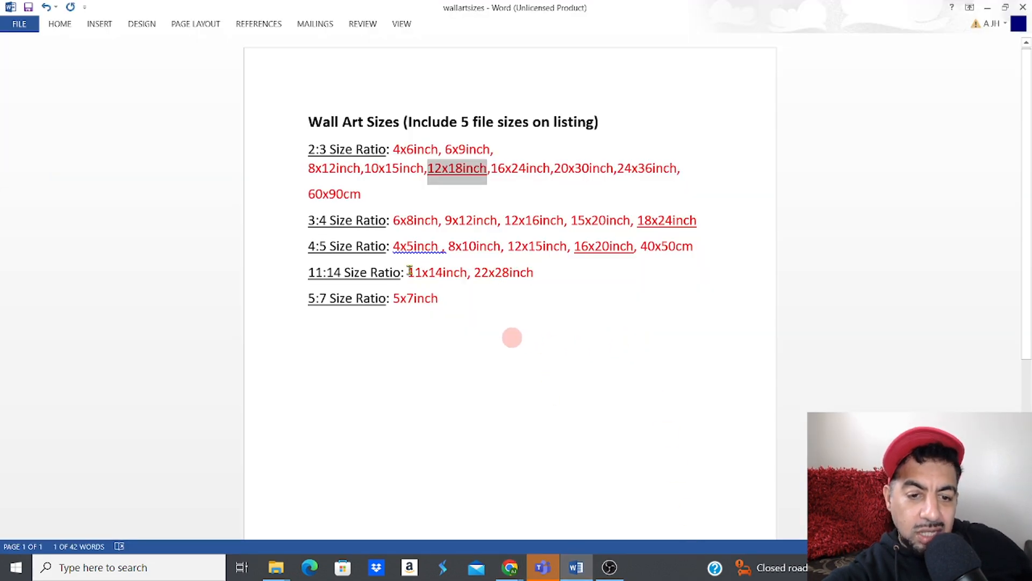
pyautogui.moveTo(410, 272); pyautogui.dragTo(467, 274)
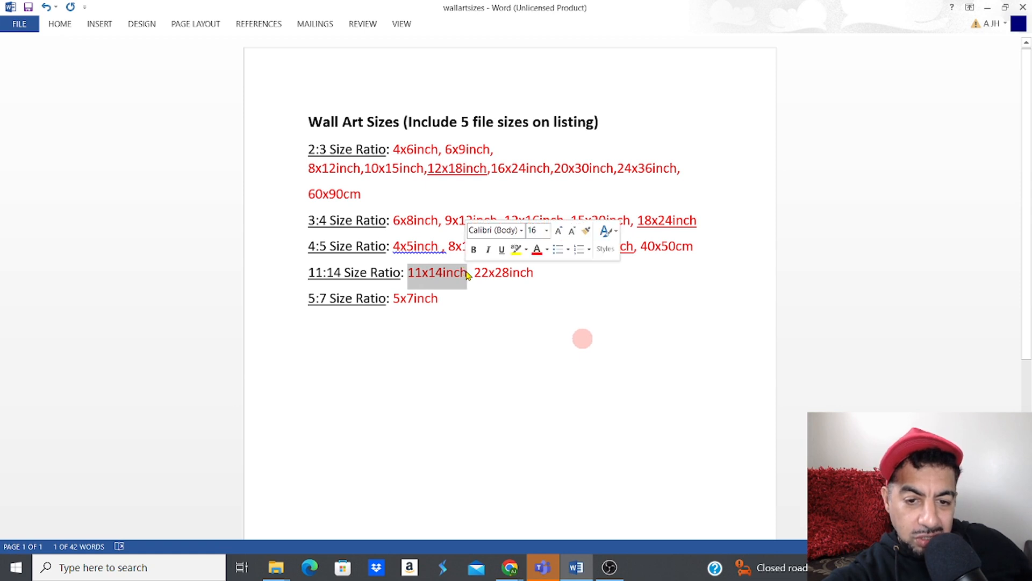
pyautogui.click(501, 250)
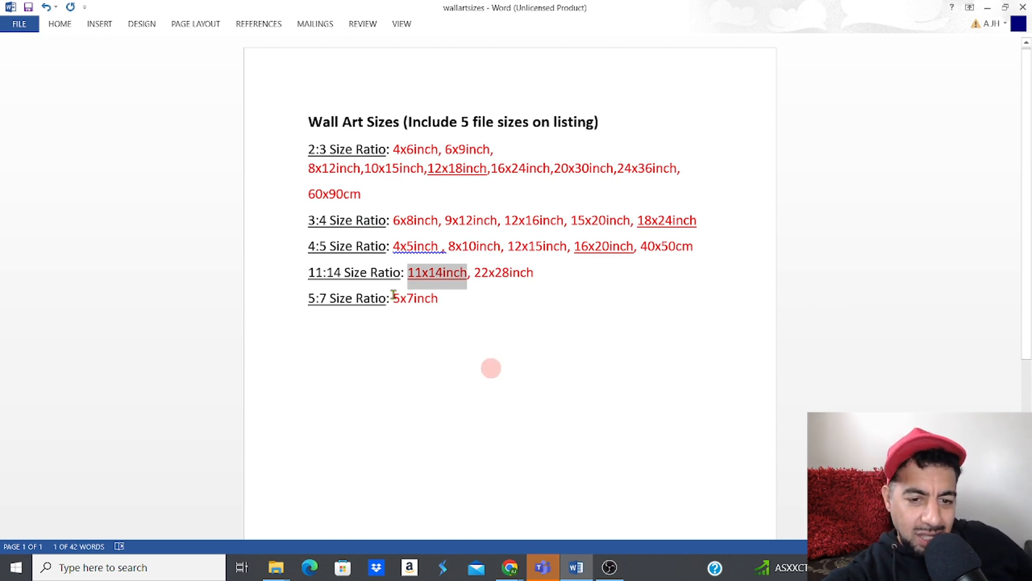
# Step: Select '5 x 7 inch' in the Etsy listing's sizes
pyautogui.click(509, 568)
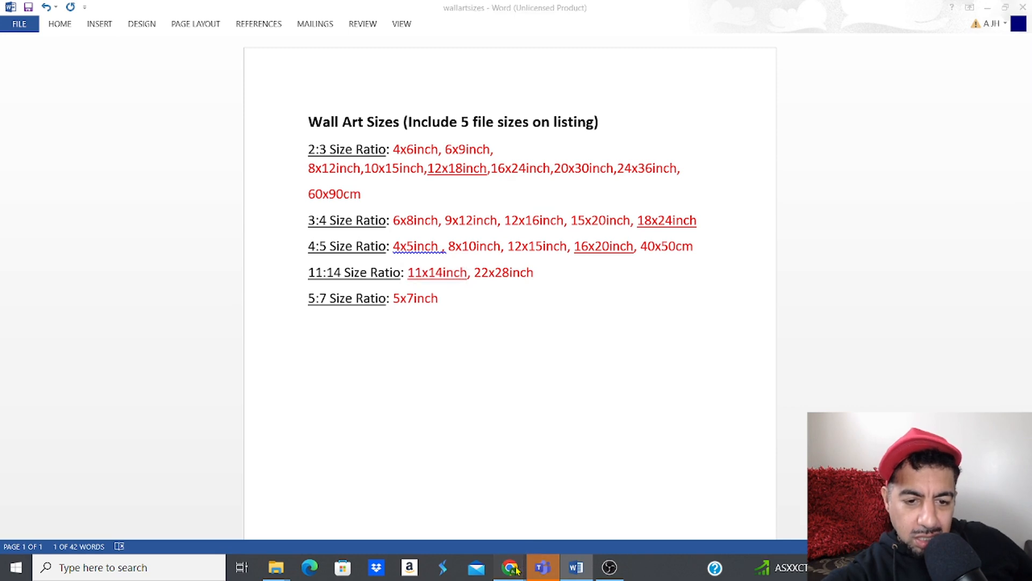
pyautogui.click(581, 512)
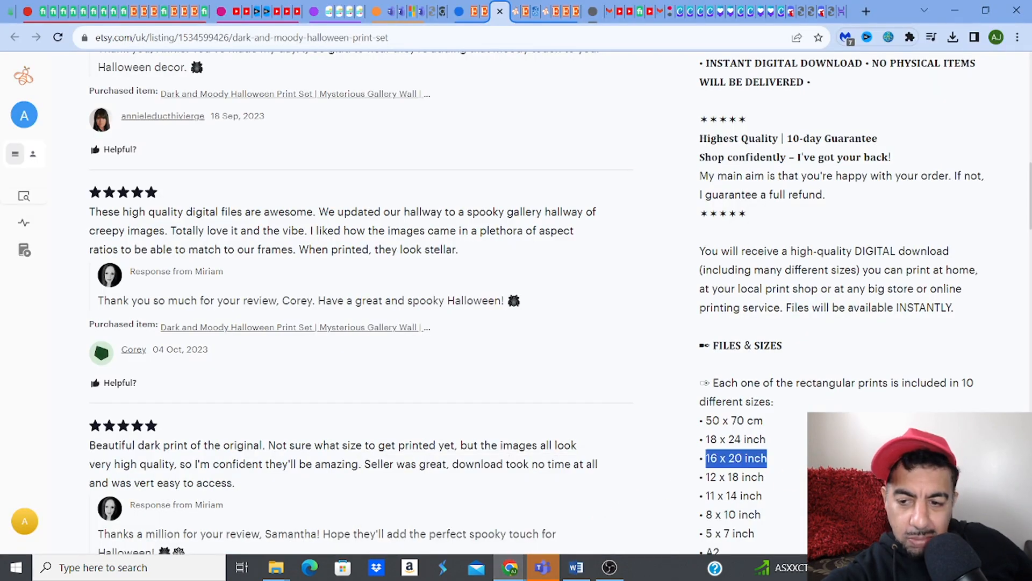
pyautogui.scroll(-1, 1027, 222)
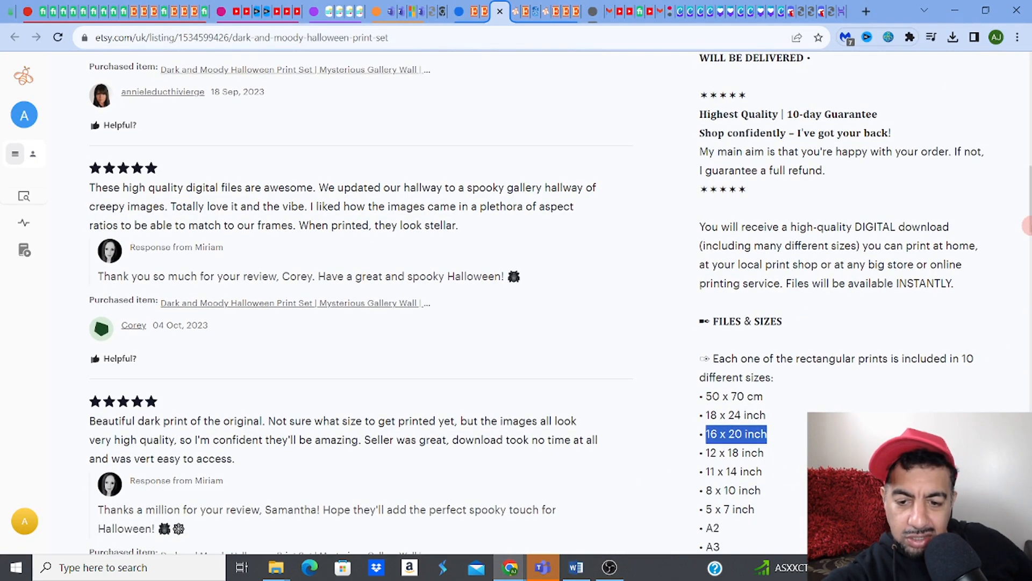
pyautogui.moveTo(706, 508); pyautogui.dragTo(755, 509)
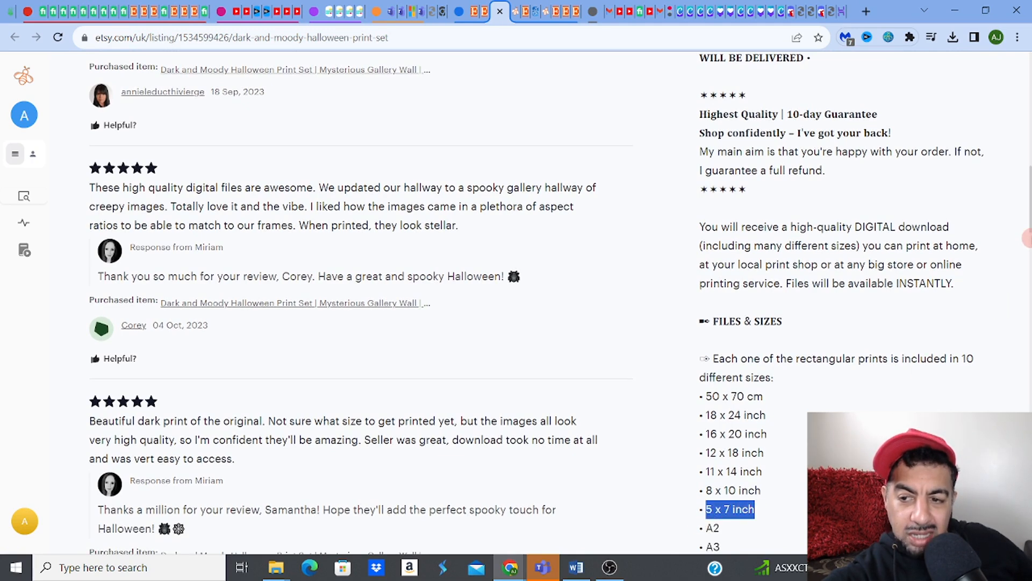
pyautogui.scroll(-1, 1027, 222)
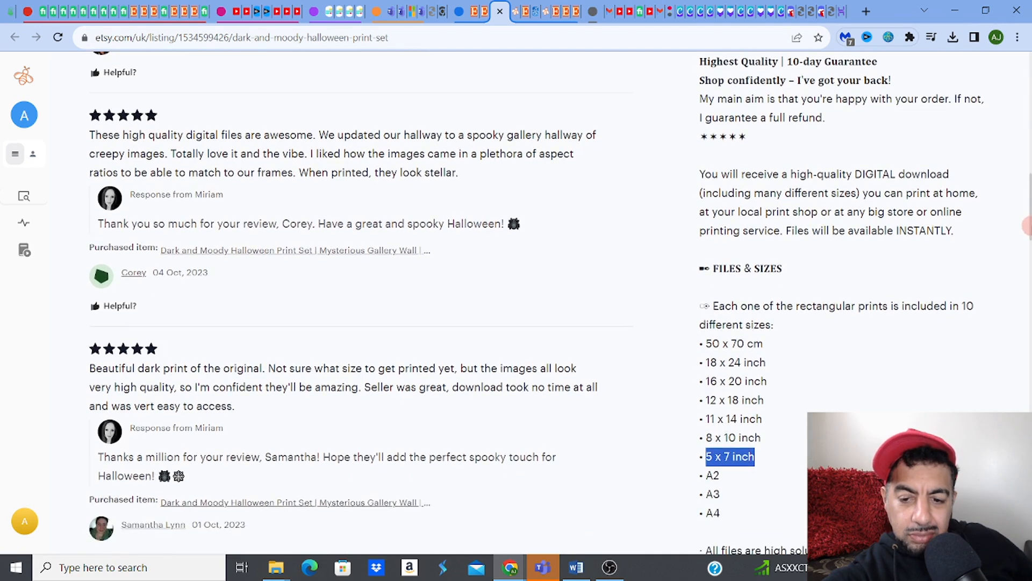
# Step: Underline 5x7inch on the 5:7 line in the wallartsizes document
pyautogui.moveTo(579, 570)
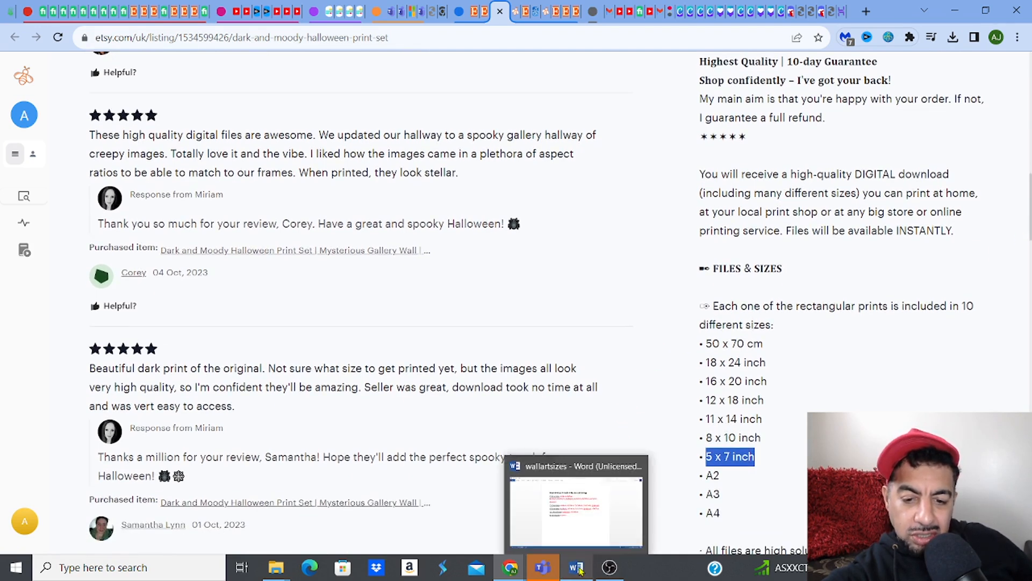
pyautogui.click(576, 510)
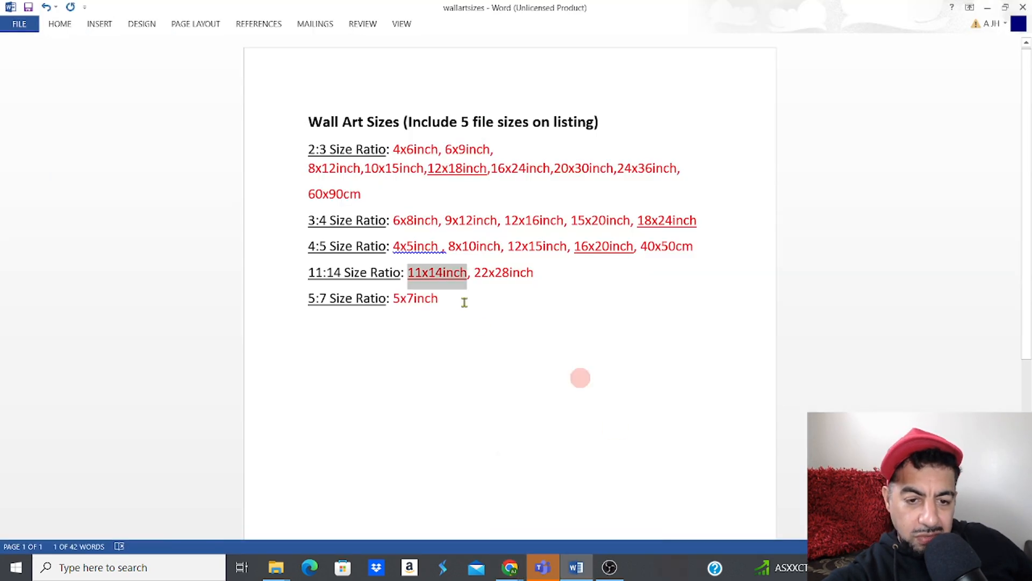
pyautogui.moveTo(395, 298); pyautogui.dragTo(435, 300)
pyautogui.click(473, 280)
pyautogui.click(509, 385)
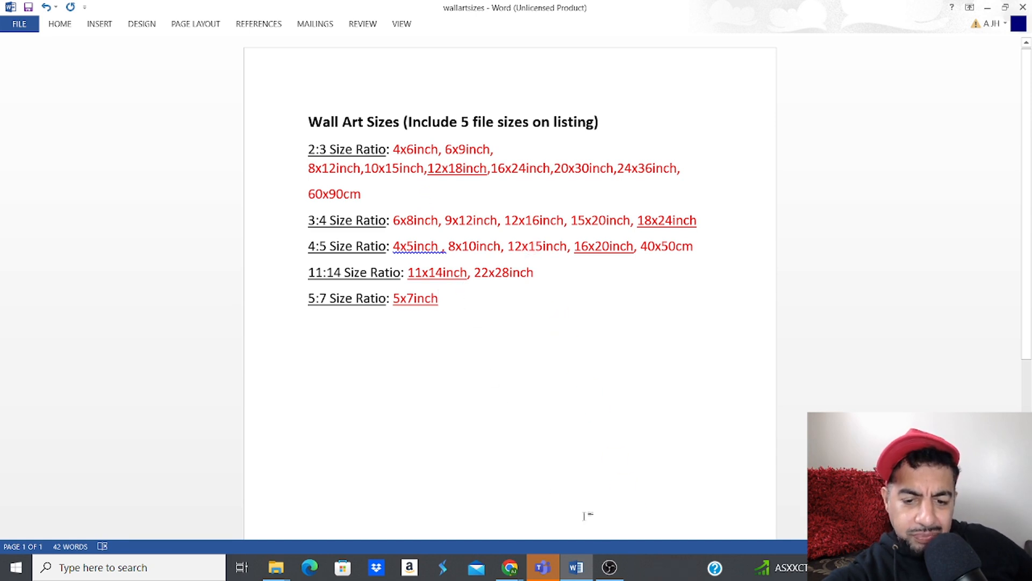
# Step: After checking the Etsy listing, add an 'International size' line below 5x7inch in wallartsizes
pyautogui.moveTo(509, 568)
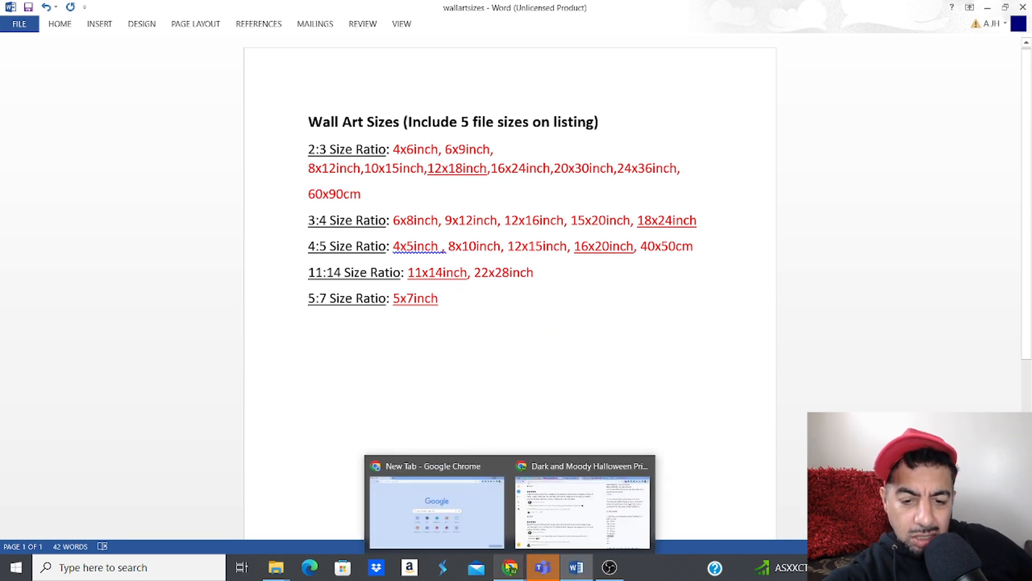
pyautogui.click(562, 508)
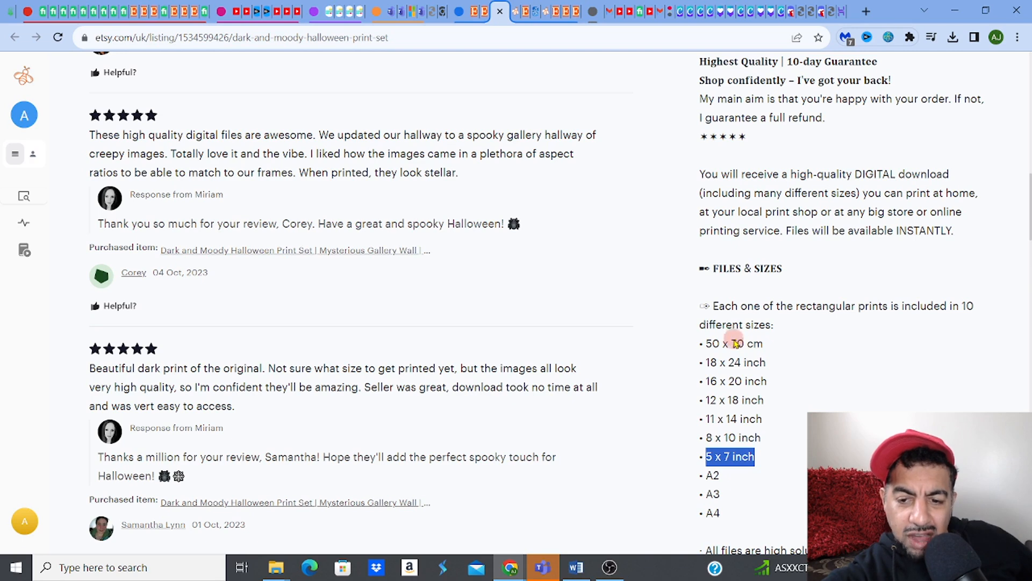
pyautogui.click(575, 567)
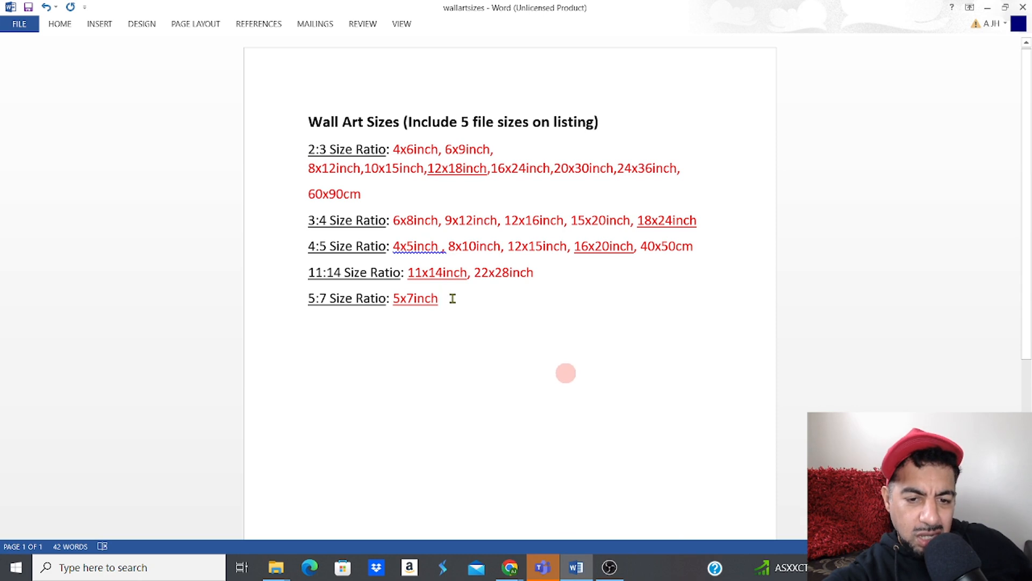
pyautogui.press('Return')
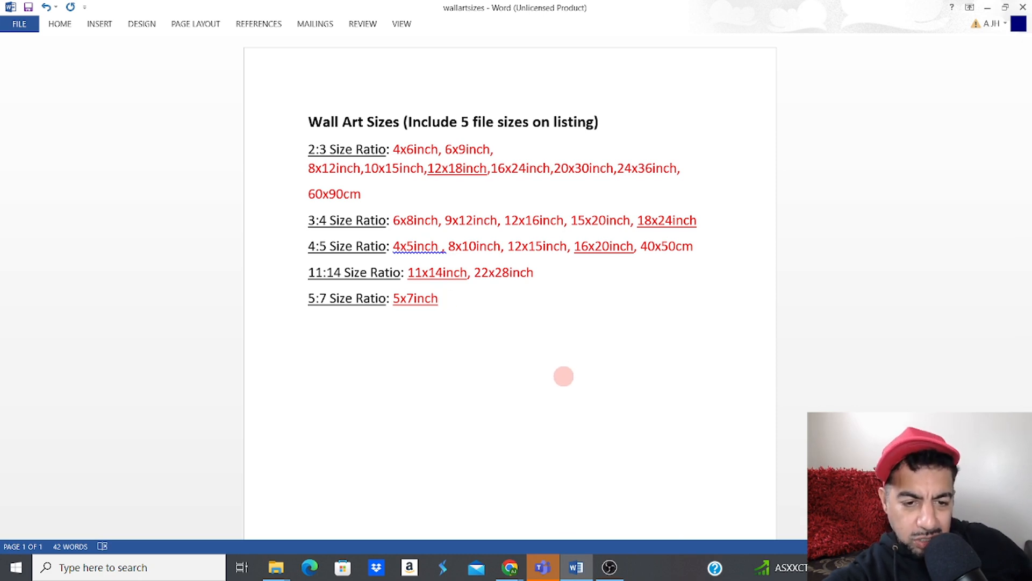
pyautogui.write('Internationa')
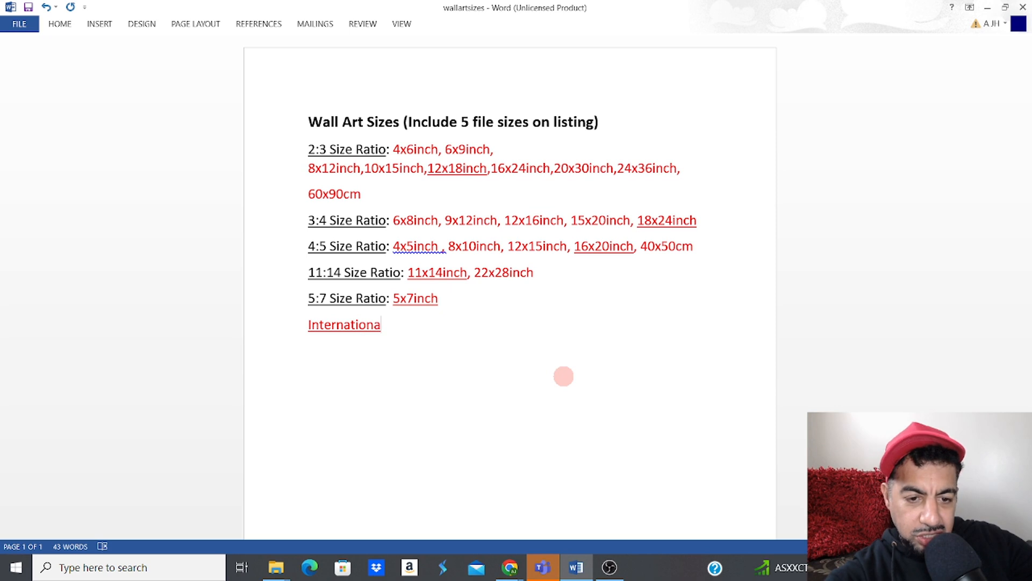
pyautogui.write('l size')
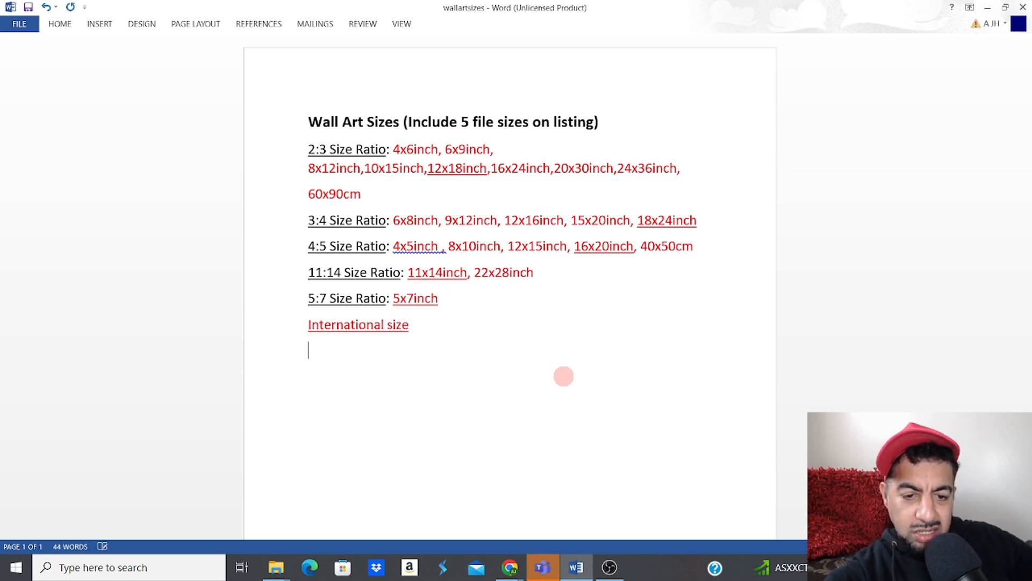
pyautogui.press('Return')
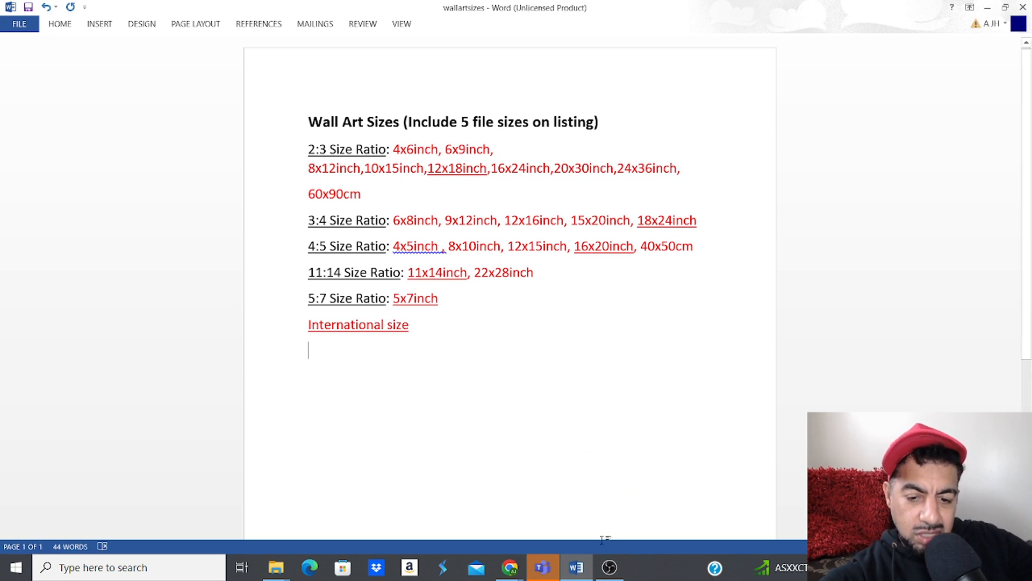
# Step: Recheck the Etsy size list, then list A2, A3 and A4 under International size
pyautogui.moveTo(526, 570)
pyautogui.click(568, 528)
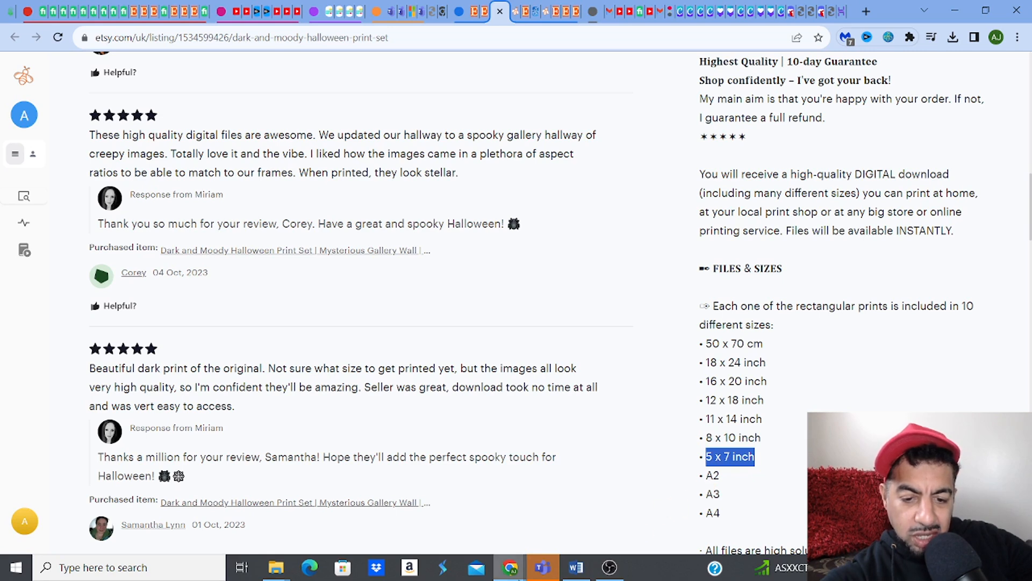
pyautogui.moveTo(573, 571)
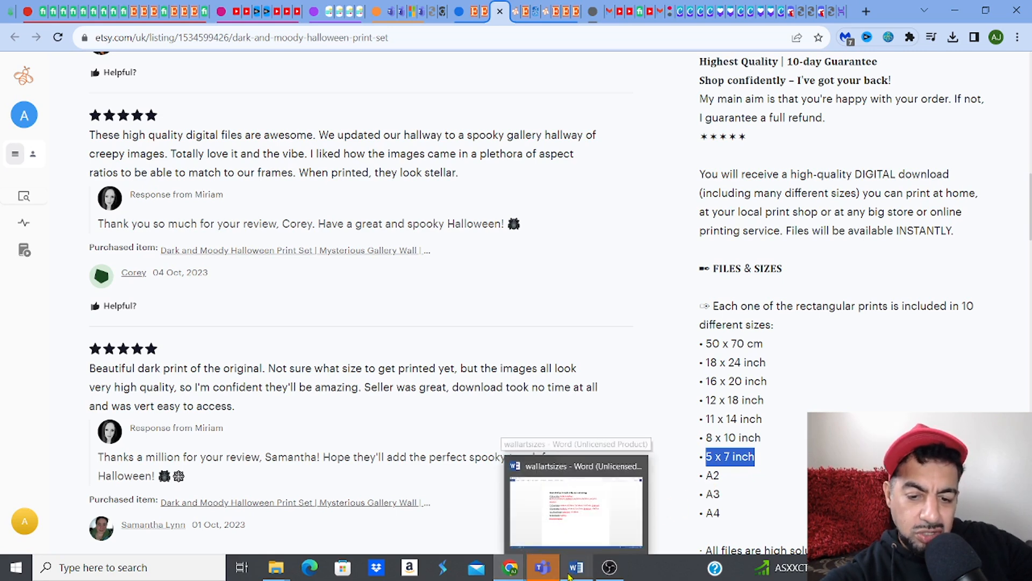
pyautogui.click(556, 532)
pyautogui.write('A2')
pyautogui.press('Return')
pyautogui.write('A')
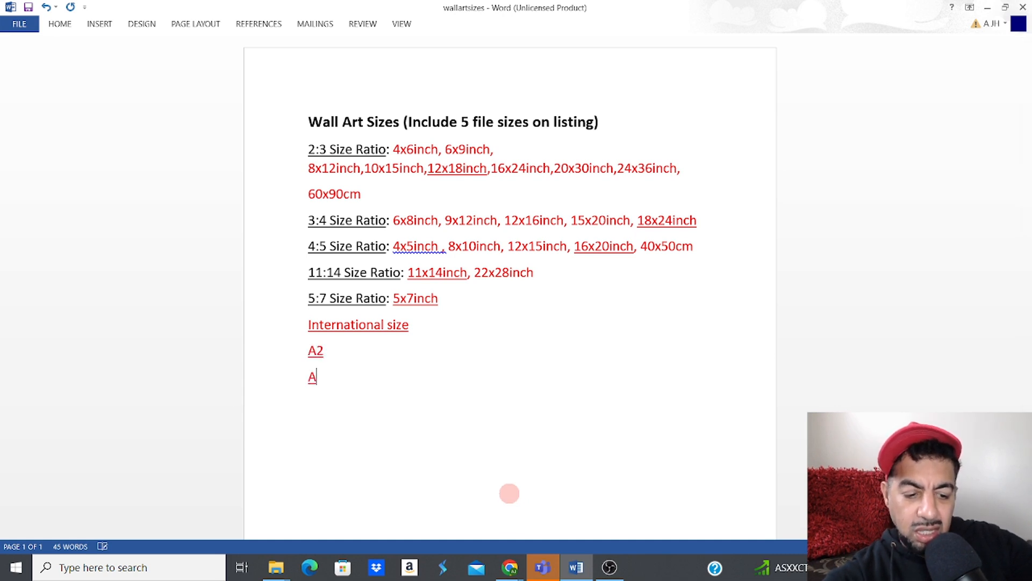
pyautogui.write('3 ')
pyautogui.write('A4')
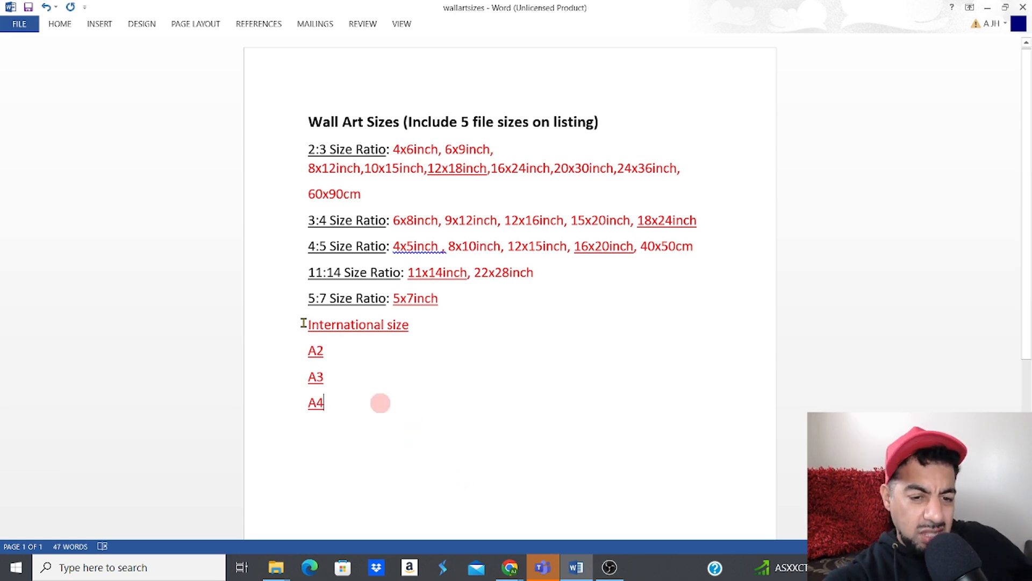
# Step: Format the International size and A-size lines as plain black text, not bold or underlined
pyautogui.moveTo(307, 324); pyautogui.dragTo(343, 405)
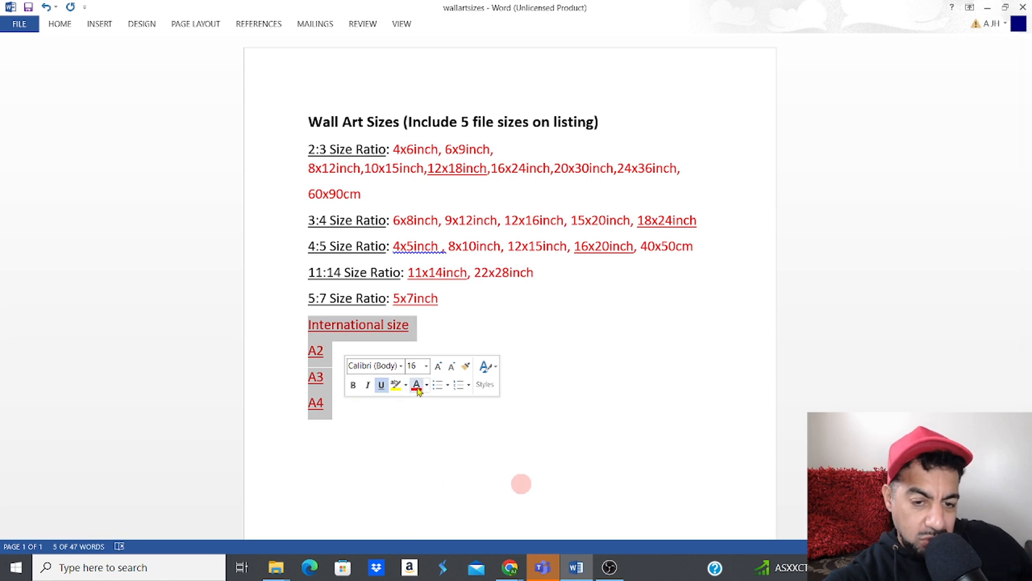
pyautogui.click(352, 385)
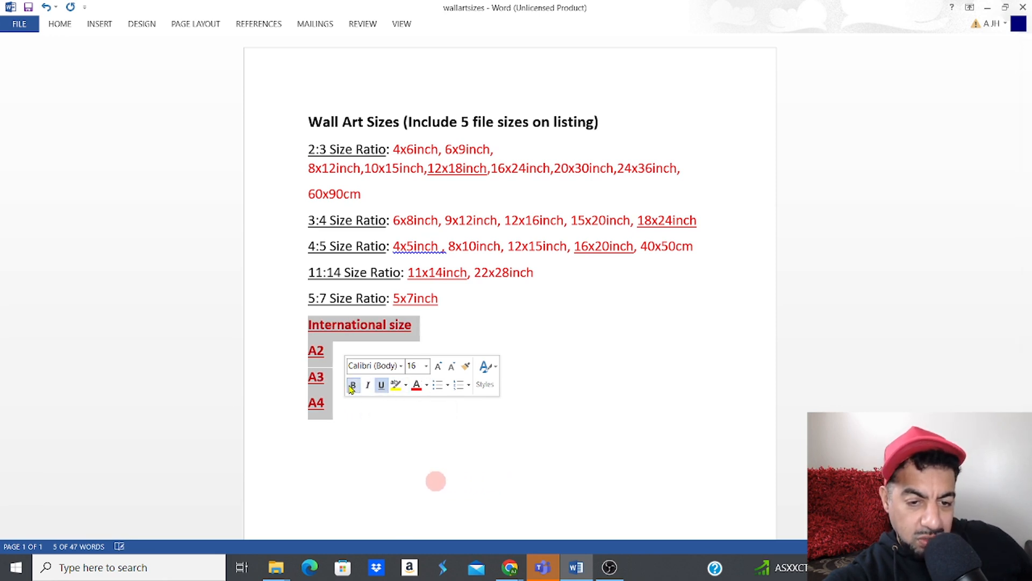
pyautogui.click(383, 385)
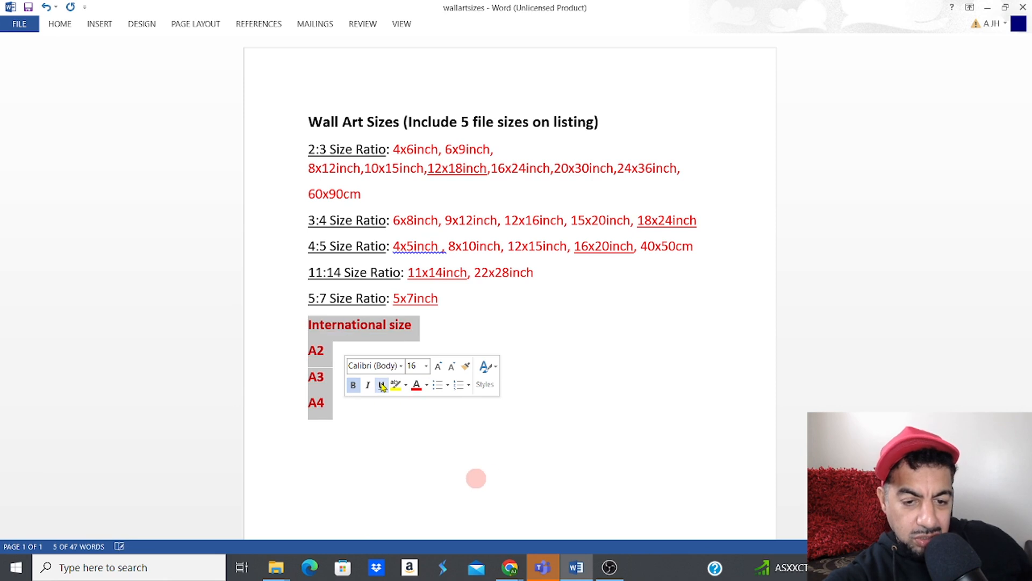
pyautogui.click(428, 387)
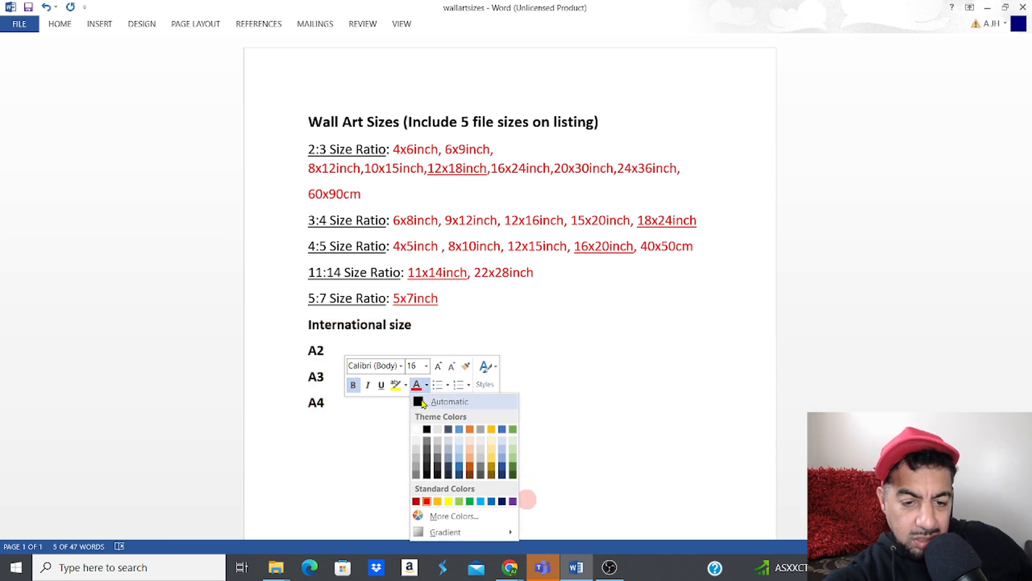
pyautogui.click(417, 400)
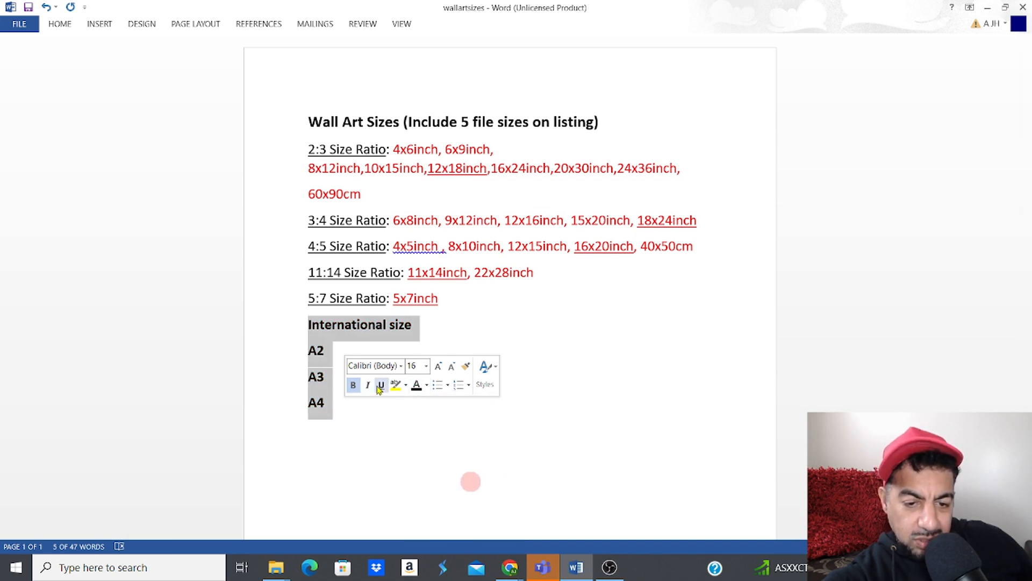
pyautogui.click(353, 385)
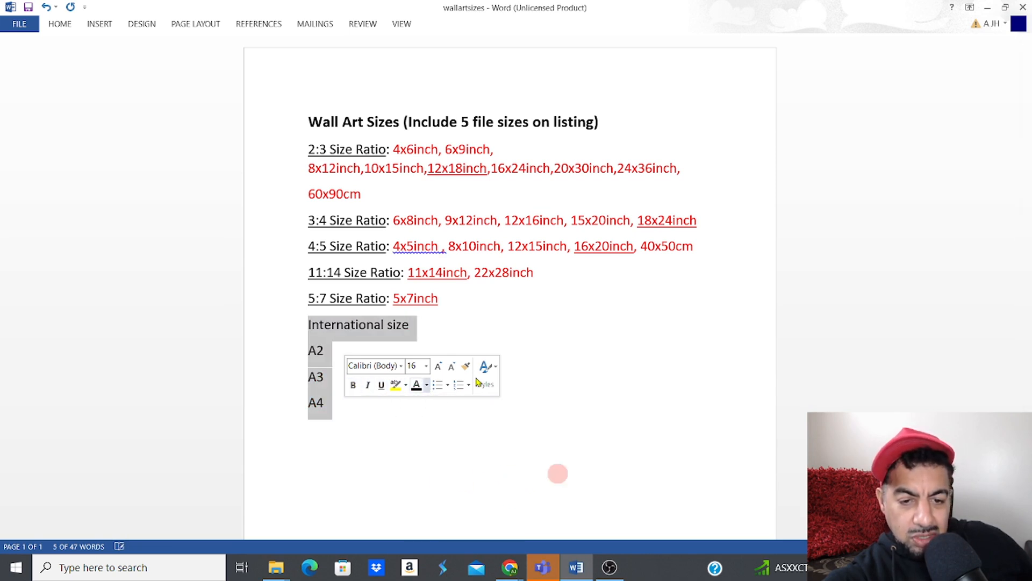
# Step: Deselect the text and bring the Dark and Moody Halloween Etsy listing forward
pyautogui.click(588, 392)
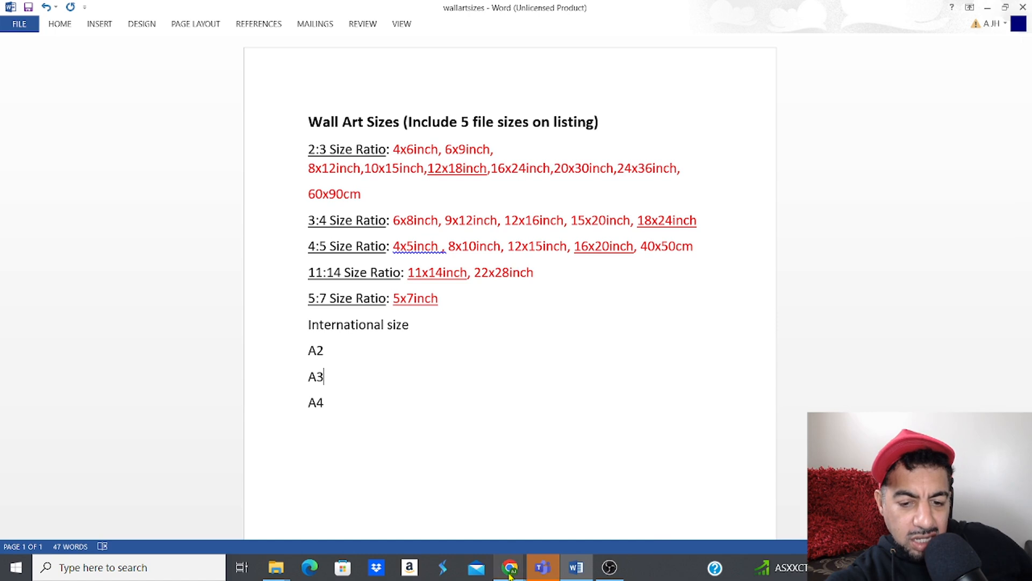
pyautogui.moveTo(509, 577)
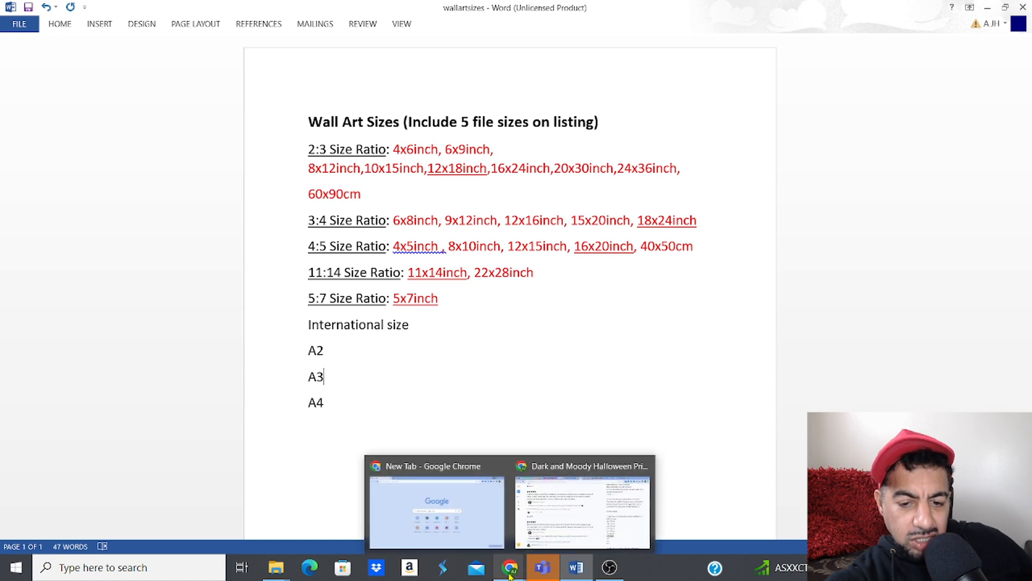
pyautogui.click(543, 466)
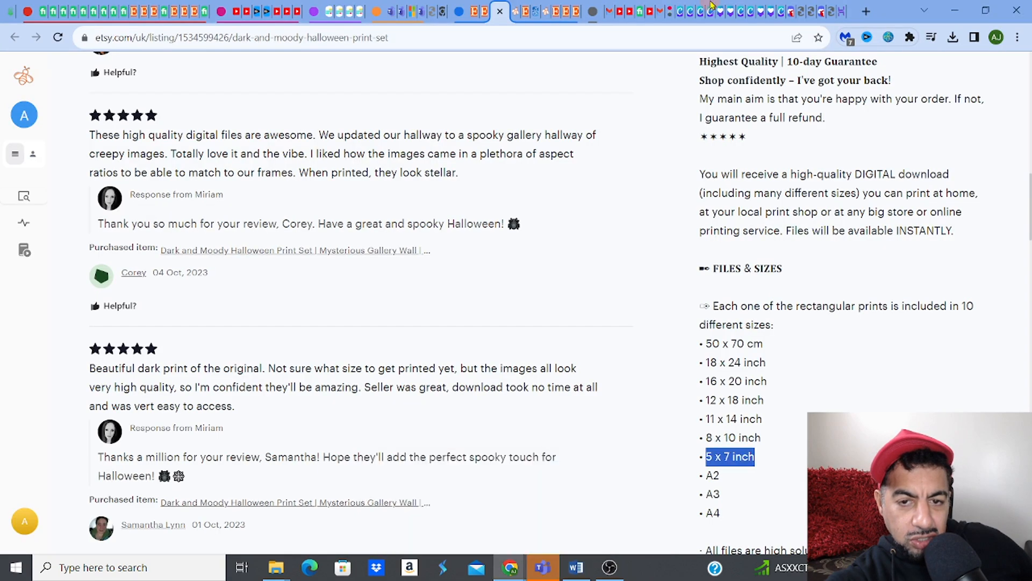
# Step: Switch to the Discord tab showing the enlarged pumpkin forest painting
pyautogui.click(793, 17)
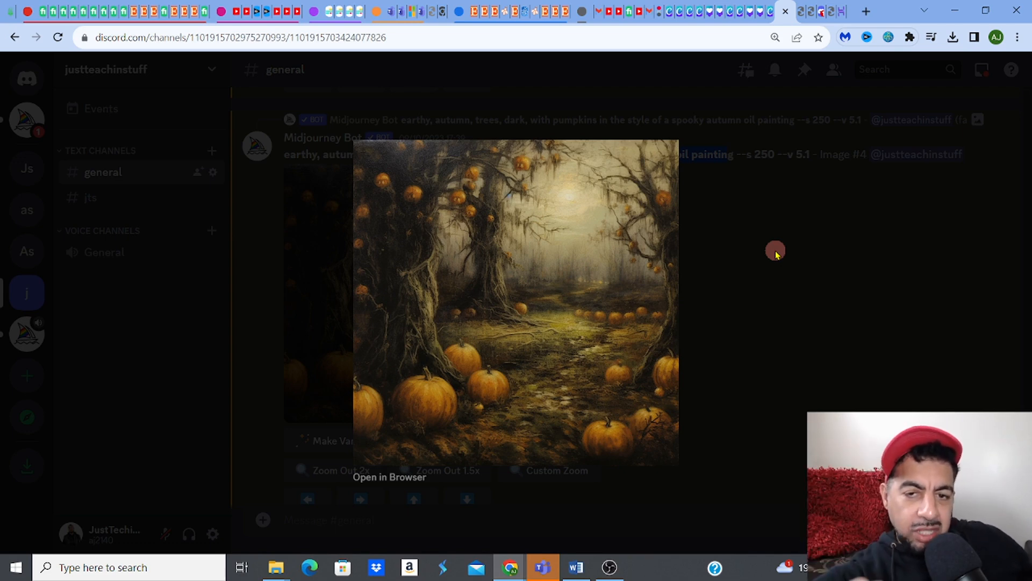
# Step: Close the enlarged pumpkin image, glance at the wall art sizes document, and return to Discord
pyautogui.click(776, 252)
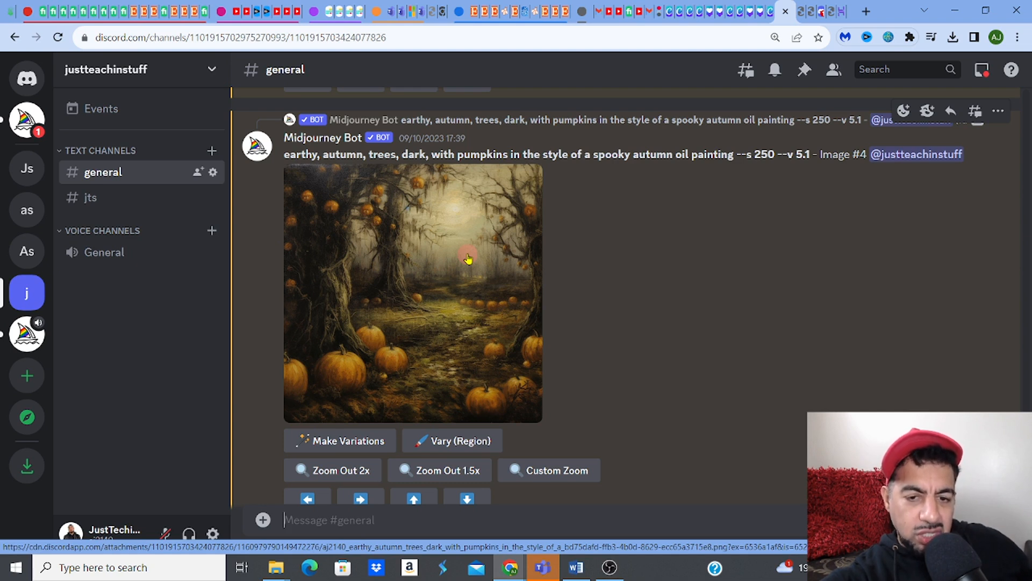
pyautogui.moveTo(576, 566)
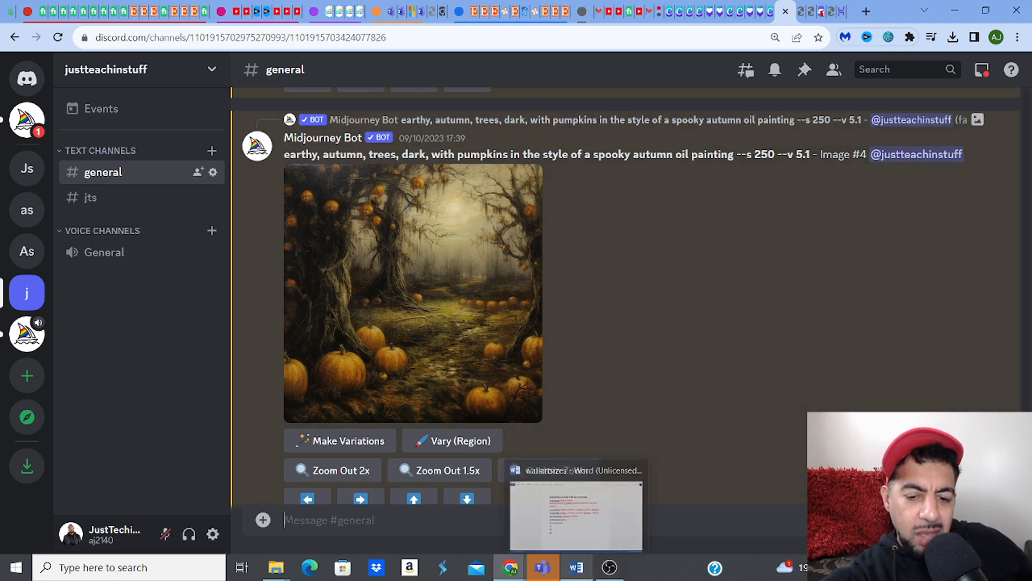
pyautogui.click(588, 513)
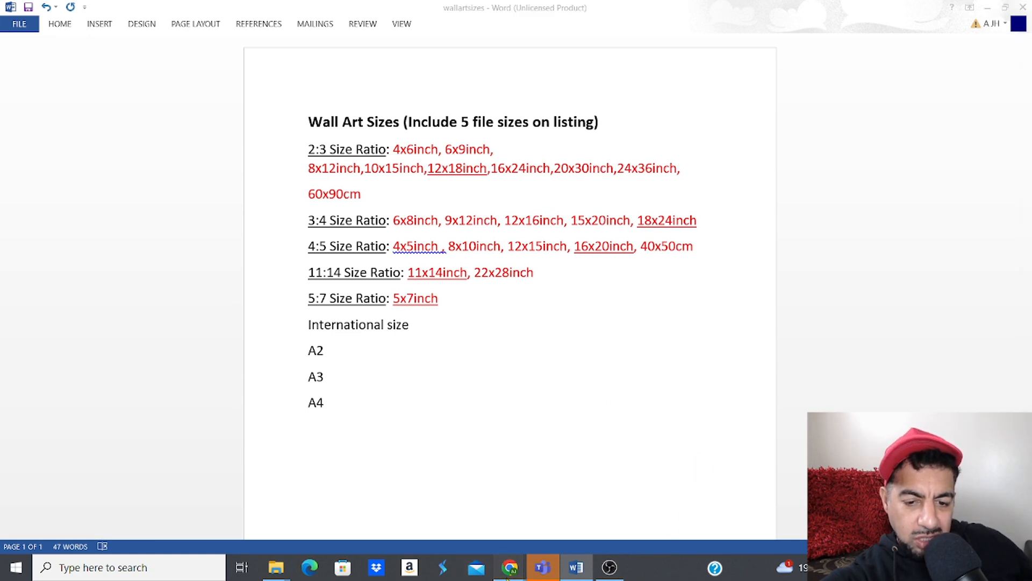
pyautogui.moveTo(508, 573)
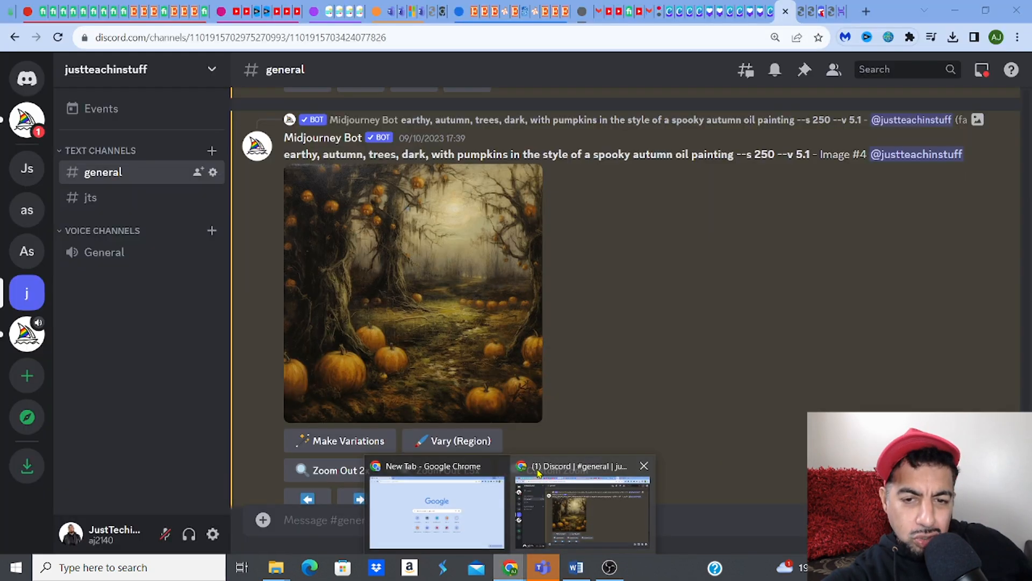
pyautogui.click(538, 472)
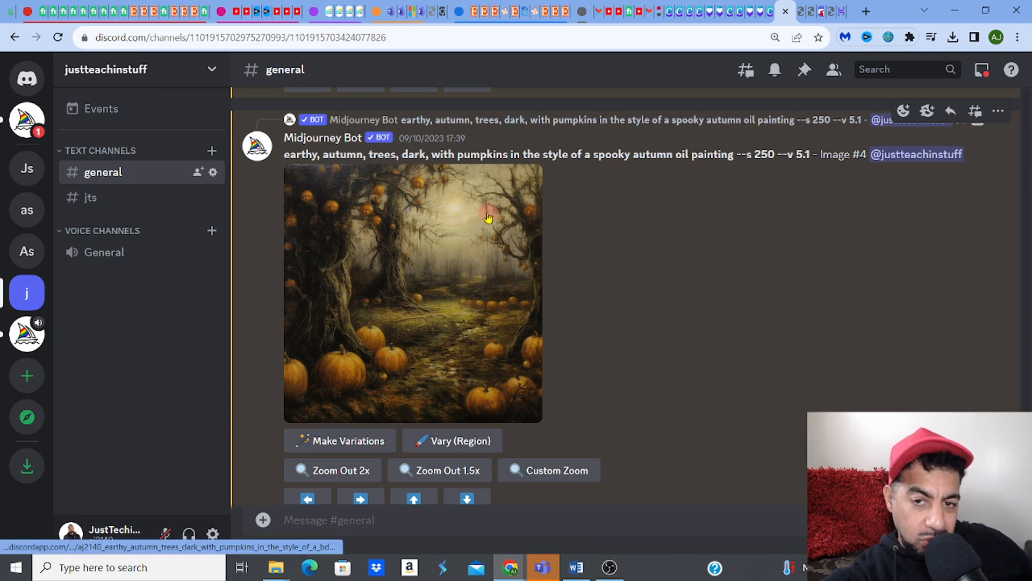
# Step: From Canva's projects page, create a new blank custom design of 16 × 20 in
pyautogui.click(671, 16)
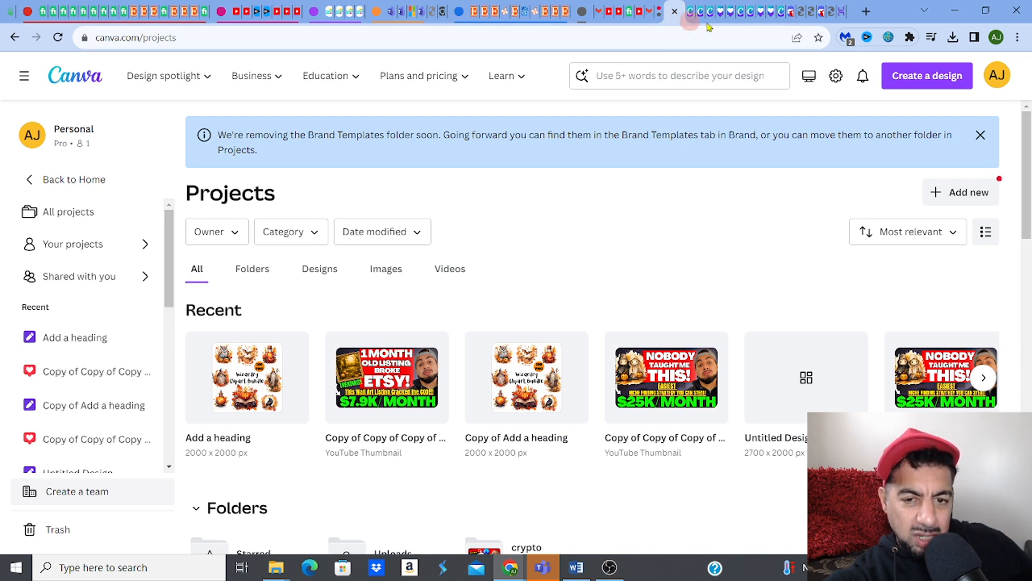
pyautogui.click(909, 80)
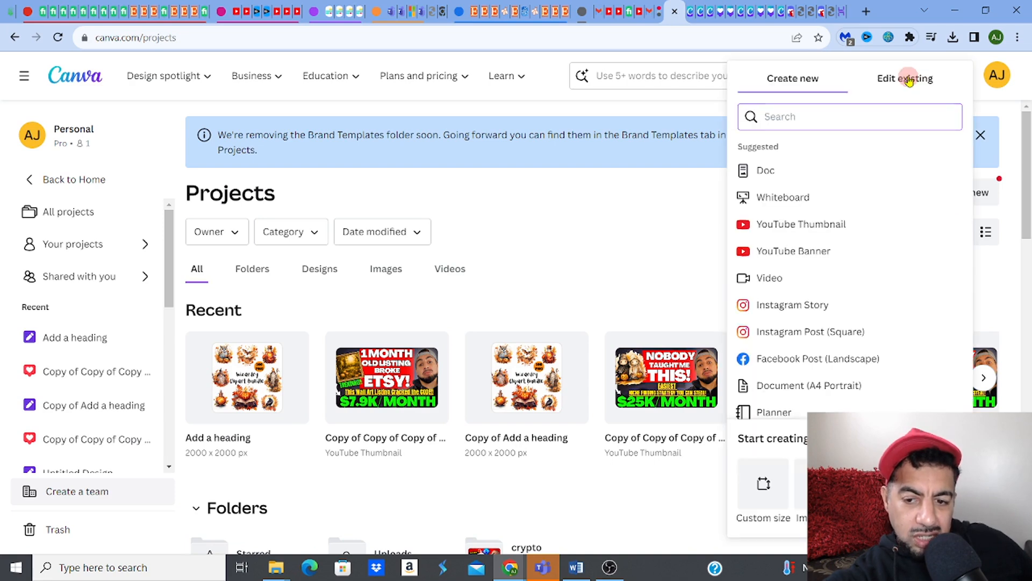
pyautogui.click(763, 492)
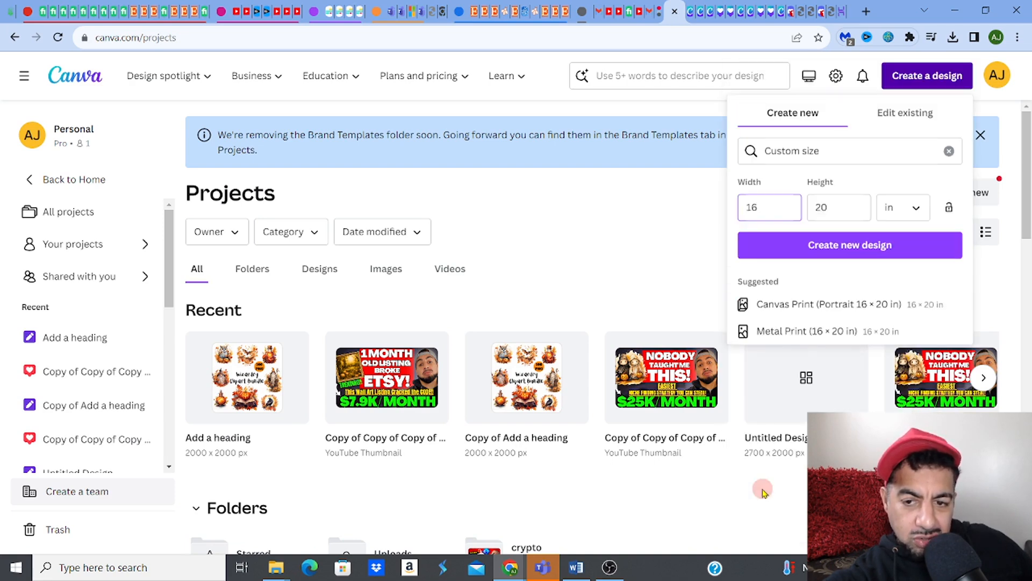
pyautogui.click(759, 207)
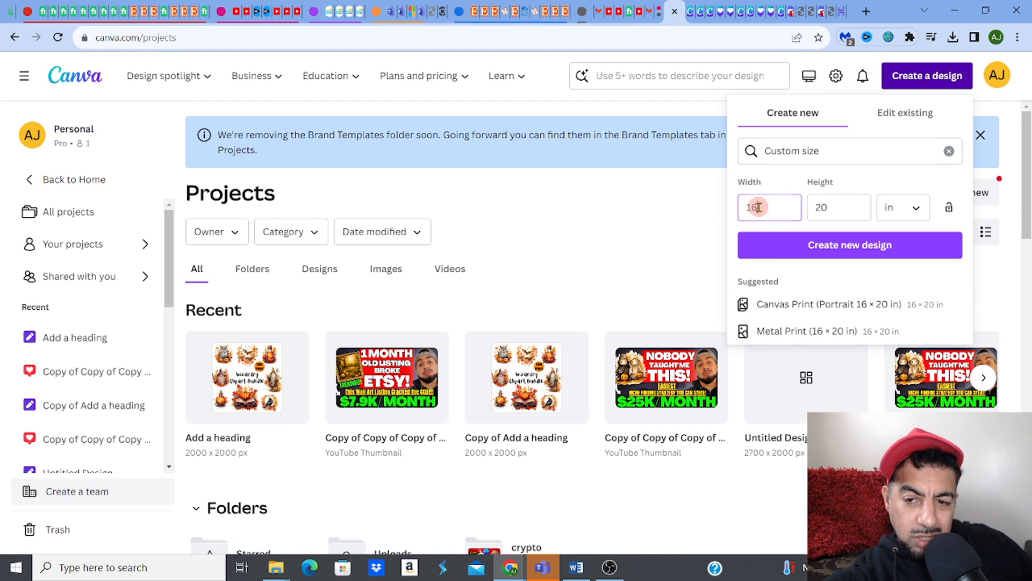
pyautogui.click(828, 212)
pyautogui.click(781, 208)
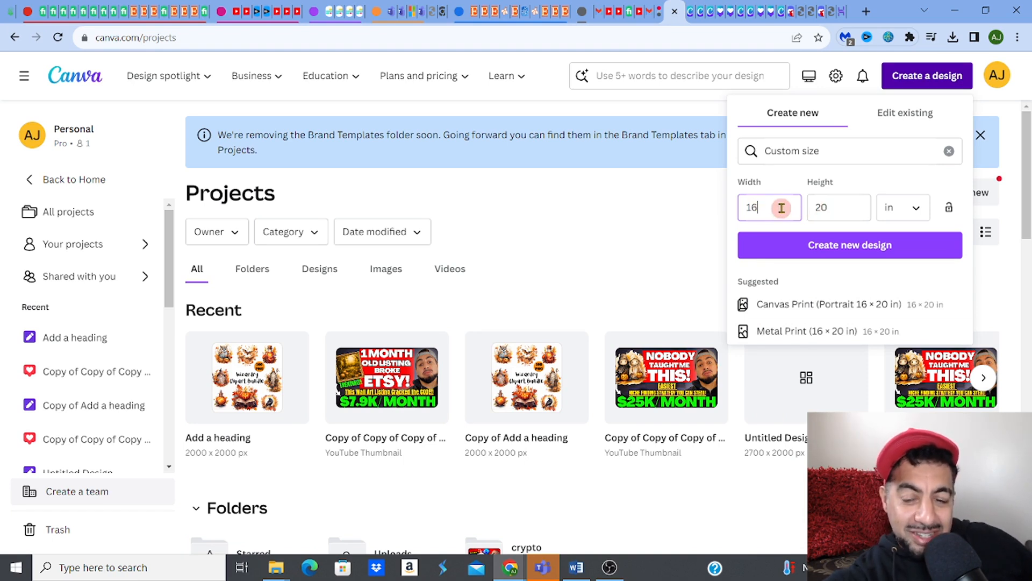
pyautogui.click(821, 249)
pyautogui.click(820, 249)
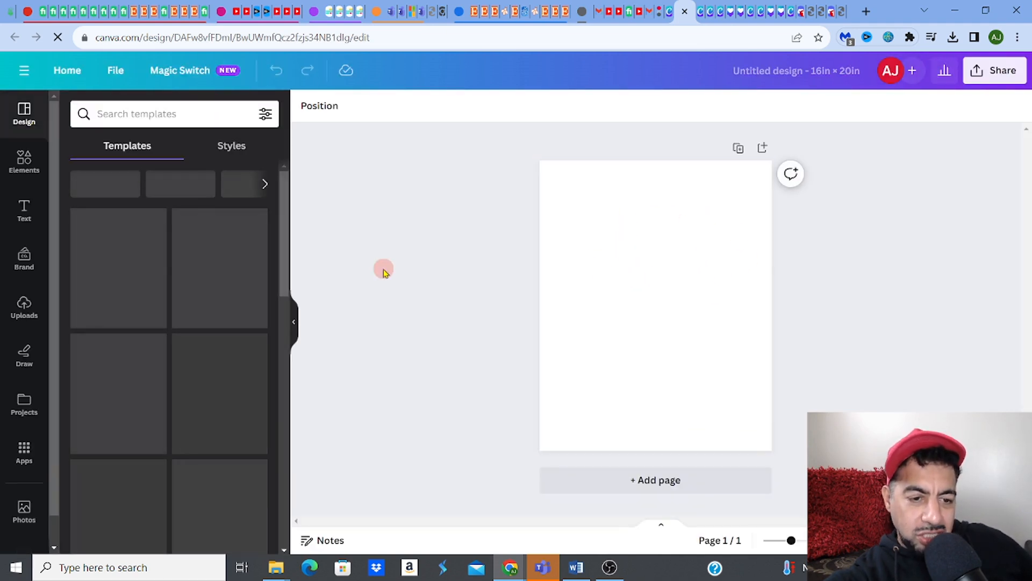
pyautogui.click(25, 313)
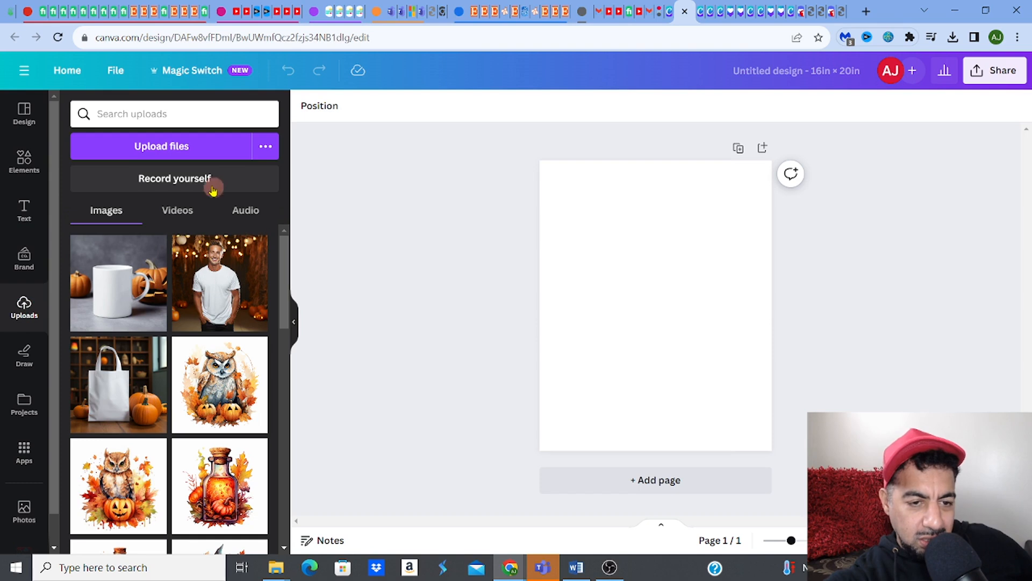
# Step: Upload the earthy autumn trees painting and add it to the page
pyautogui.click(186, 151)
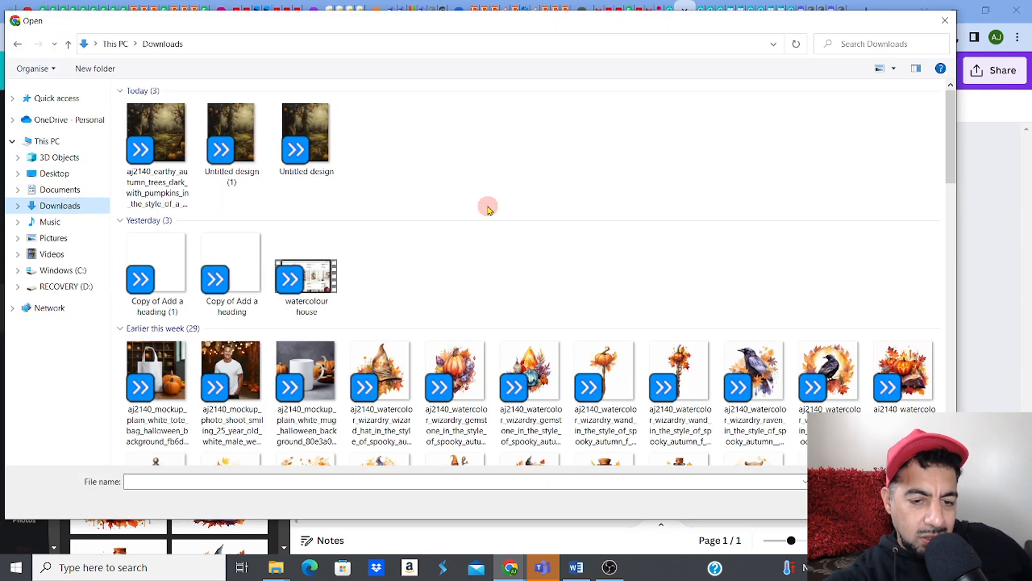
pyautogui.click(178, 134)
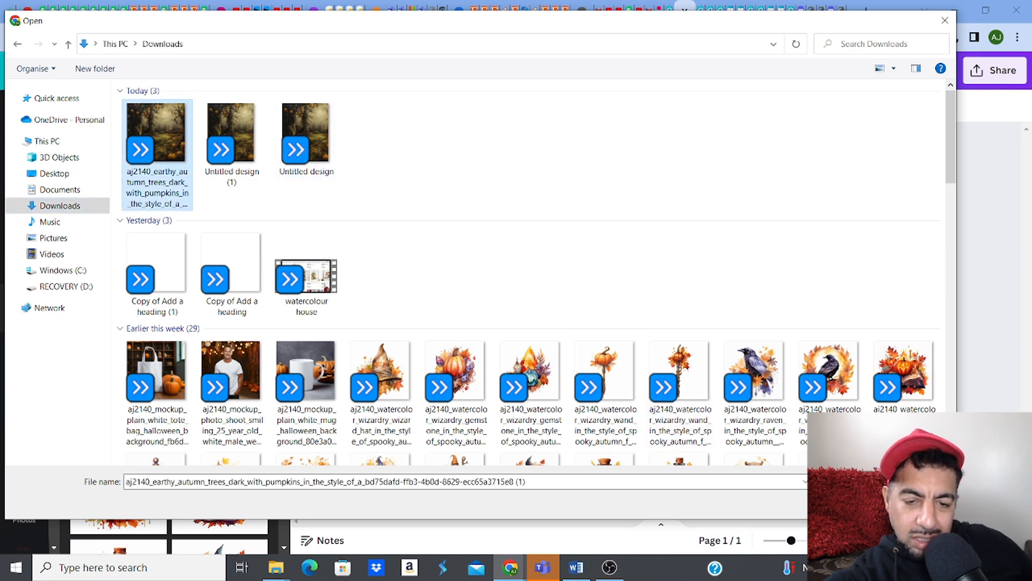
pyautogui.click(855, 503)
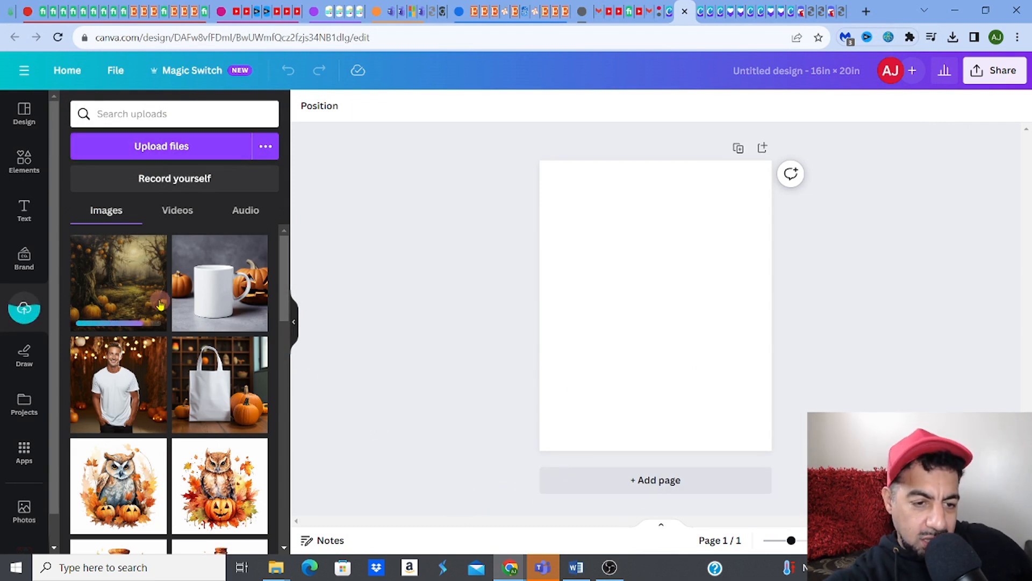
pyautogui.click(138, 284)
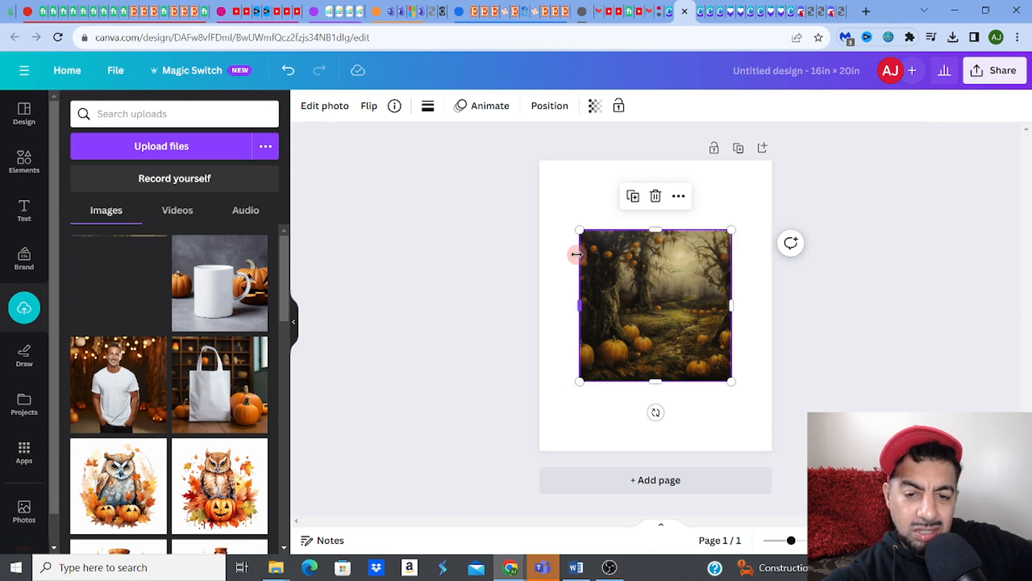
# Step: Enlarge and centre the pumpkin forest image so it covers the whole 16×20 page
pyautogui.moveTo(576, 228); pyautogui.dragTo(540, 189)
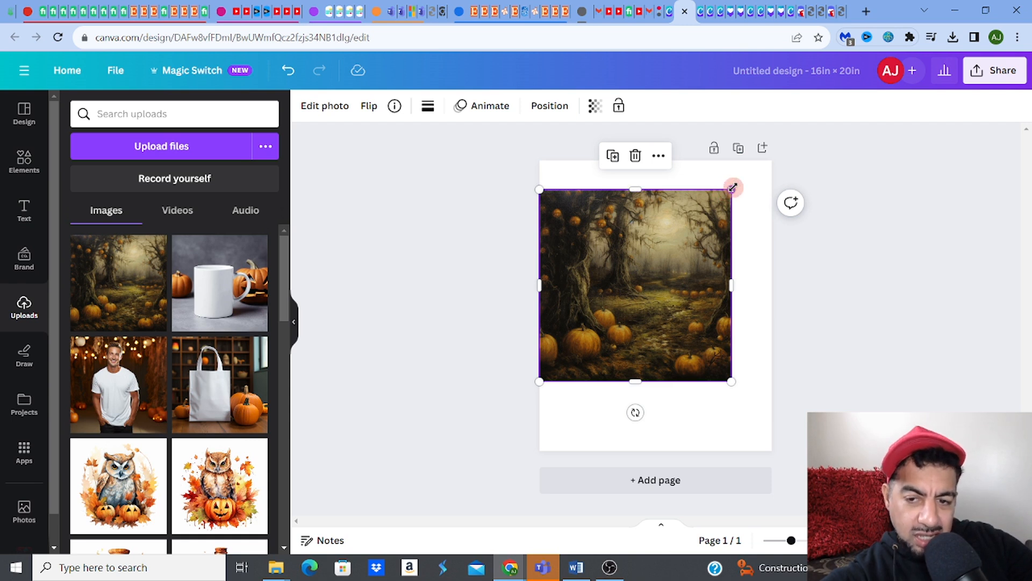
pyautogui.moveTo(732, 187); pyautogui.dragTo(782, 153)
pyautogui.moveTo(540, 382); pyautogui.dragTo(468, 461)
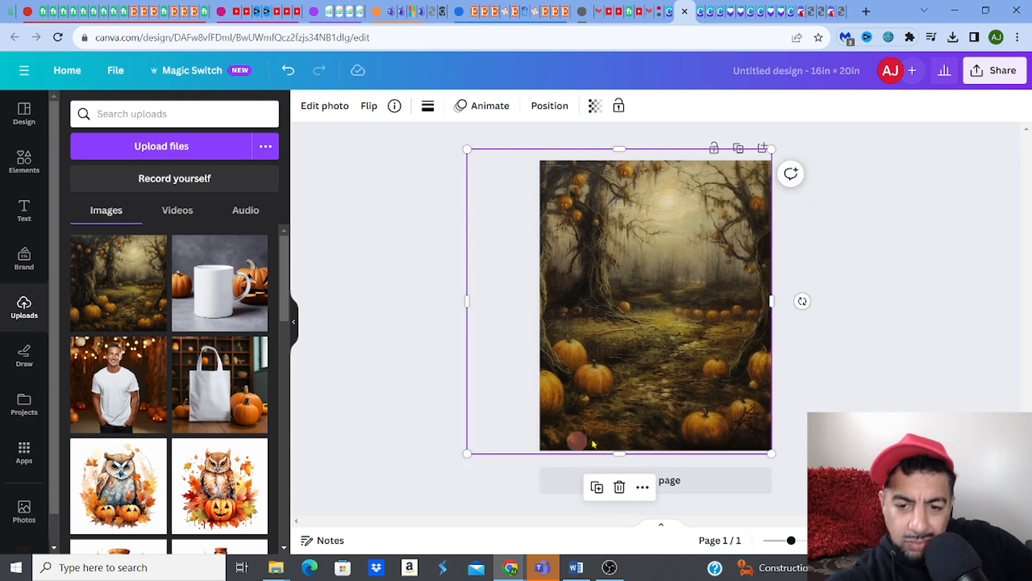
pyautogui.moveTo(669, 414); pyautogui.dragTo(703, 417)
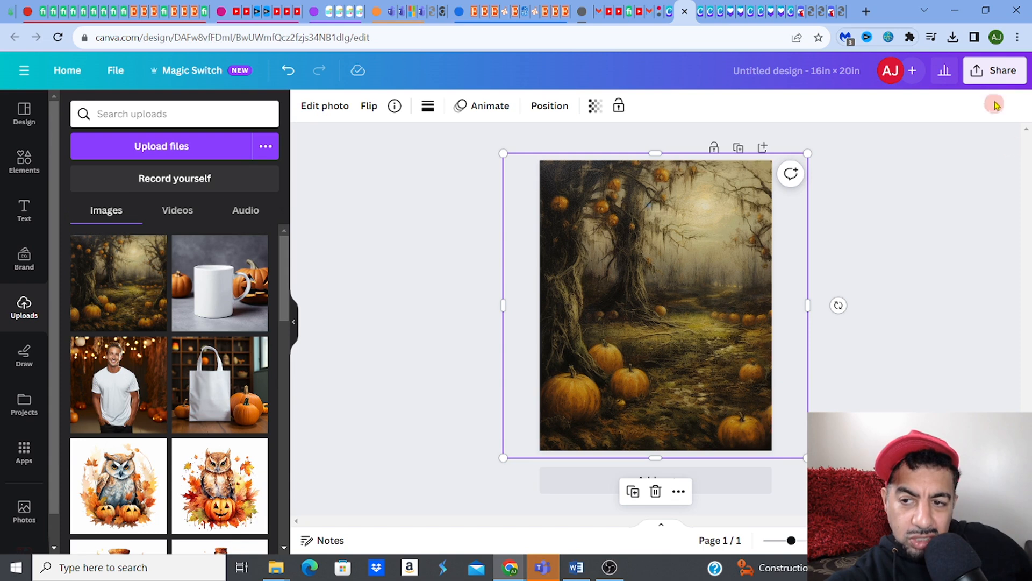
# Step: Download the design as a 1,600 × 2,000 px JPG at quality 100
pyautogui.click(987, 76)
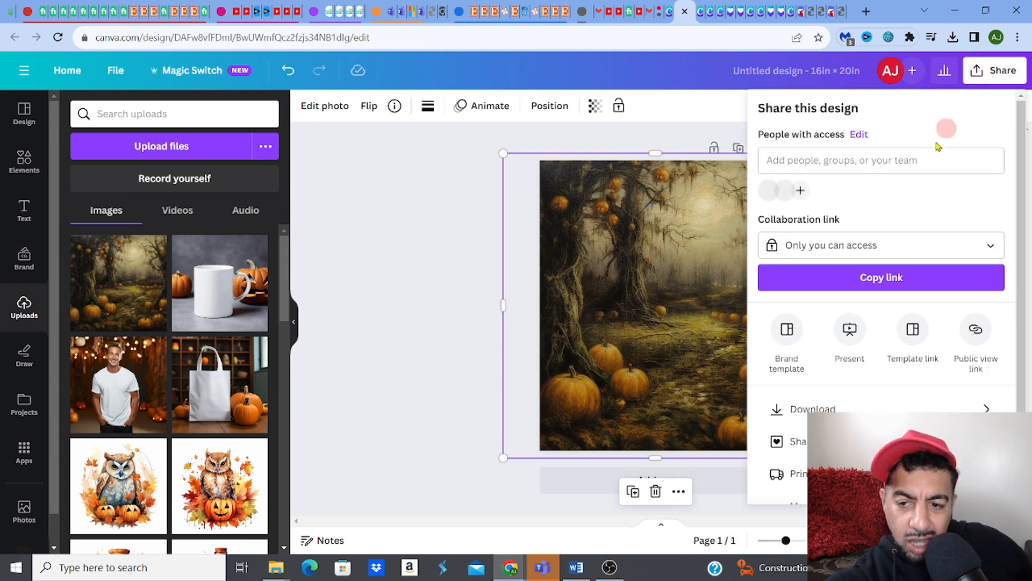
pyautogui.click(817, 409)
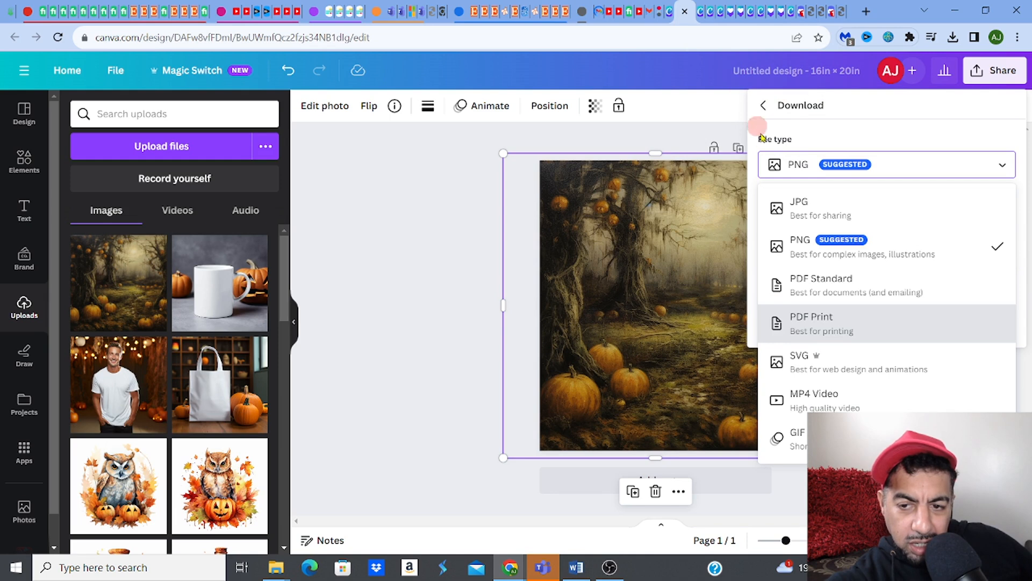
pyautogui.click(849, 211)
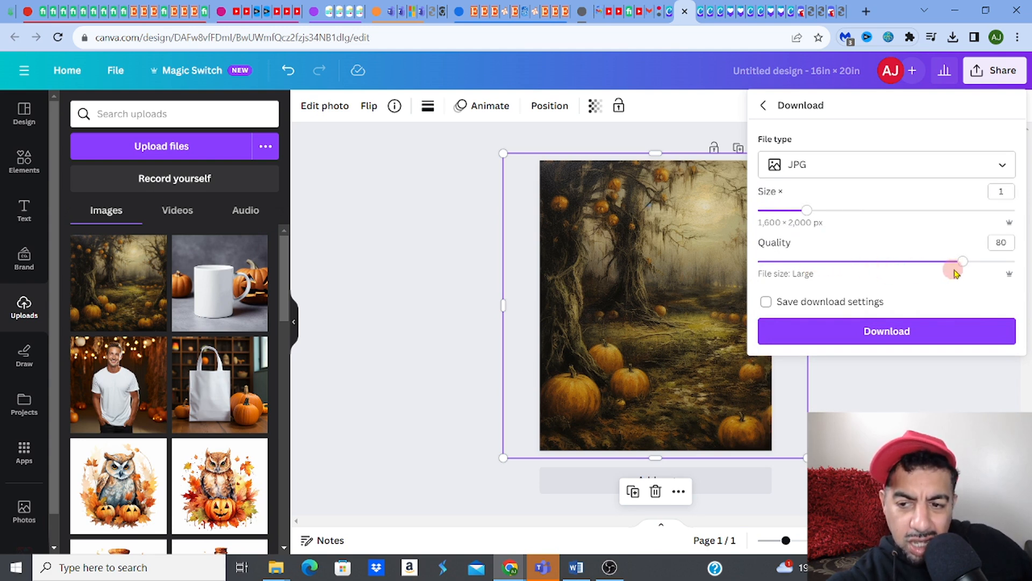
pyautogui.moveTo(961, 264); pyautogui.dragTo(1018, 269)
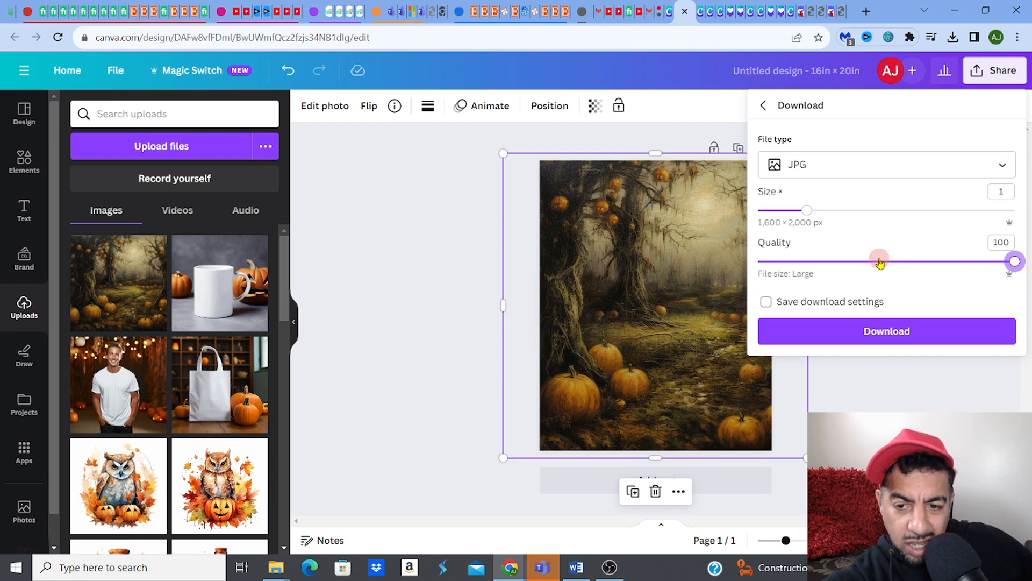
pyautogui.click(882, 331)
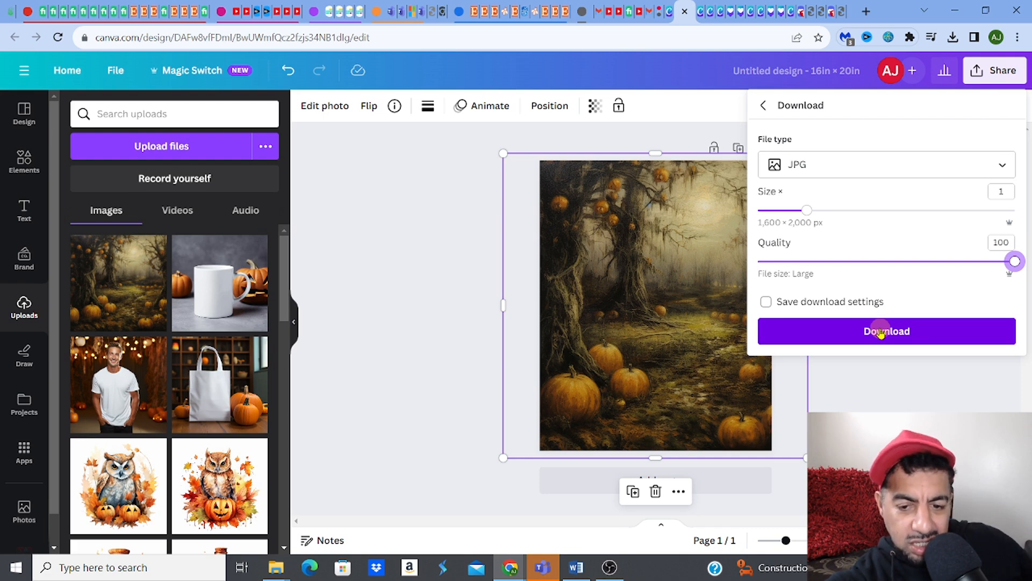
pyautogui.click(576, 573)
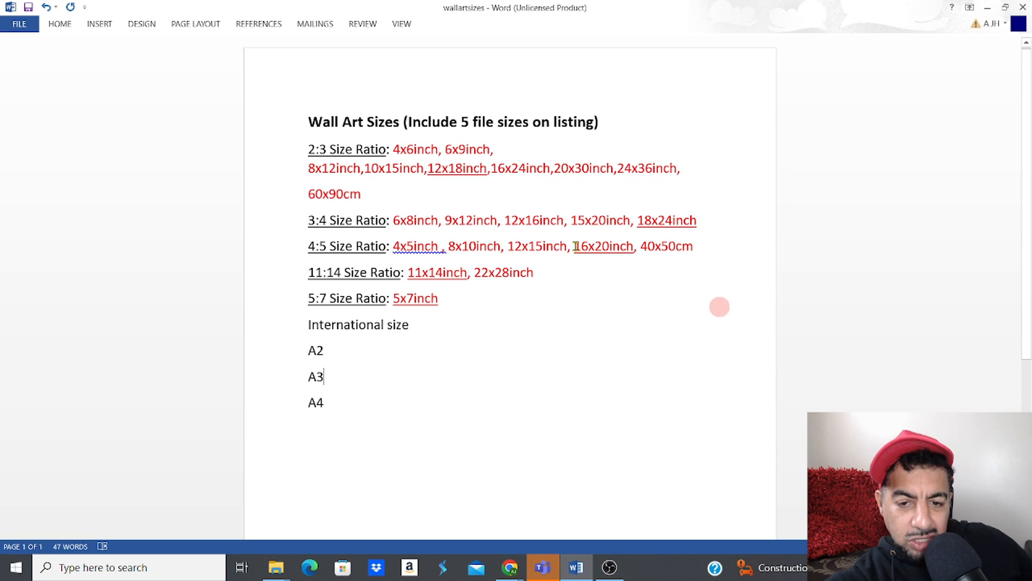
# Step: Select 16x20inch on Word's 4:5 line, then return to the Canva design
pyautogui.moveTo(574, 246); pyautogui.dragTo(634, 246)
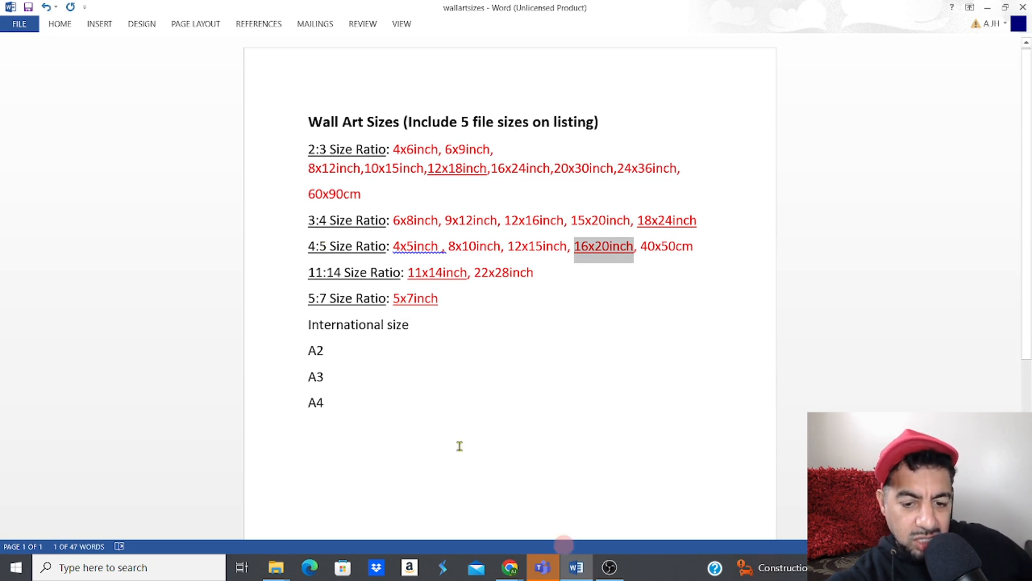
pyautogui.moveTo(511, 575)
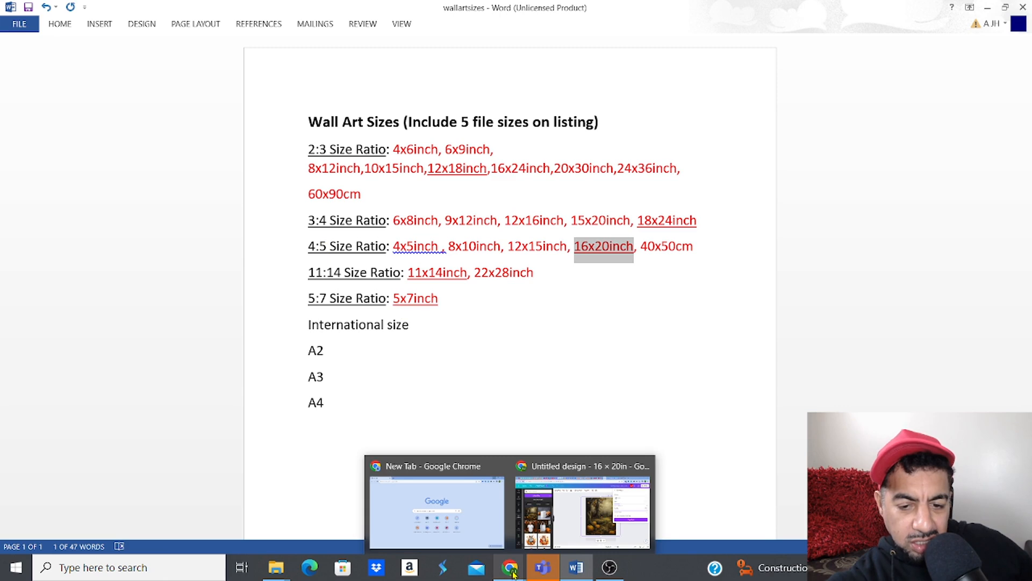
pyautogui.click(583, 511)
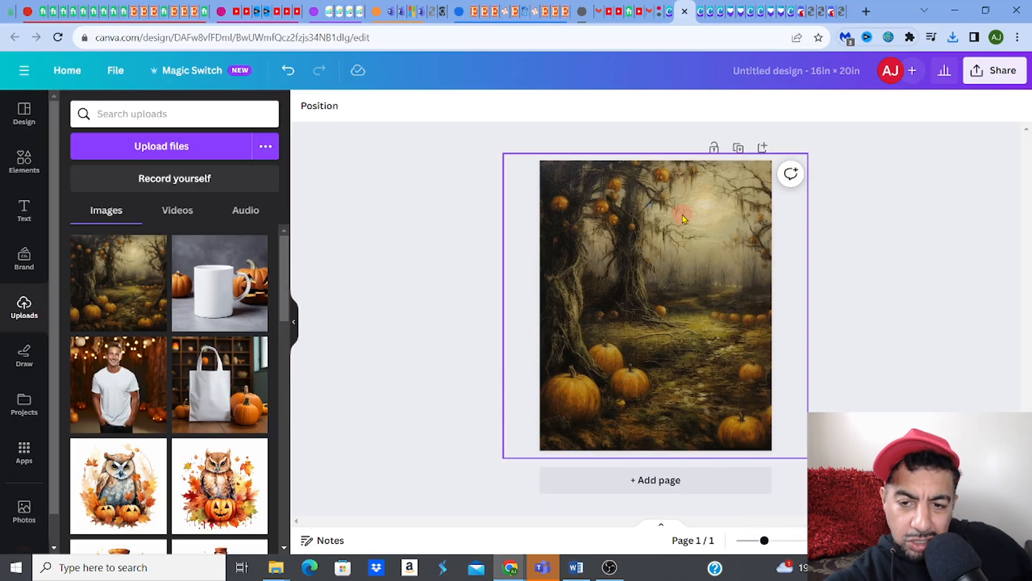
# Step: Download the design as a JPG at quality 99 and size 3.125 (5,000 × 6,250 px)
pyautogui.click(981, 71)
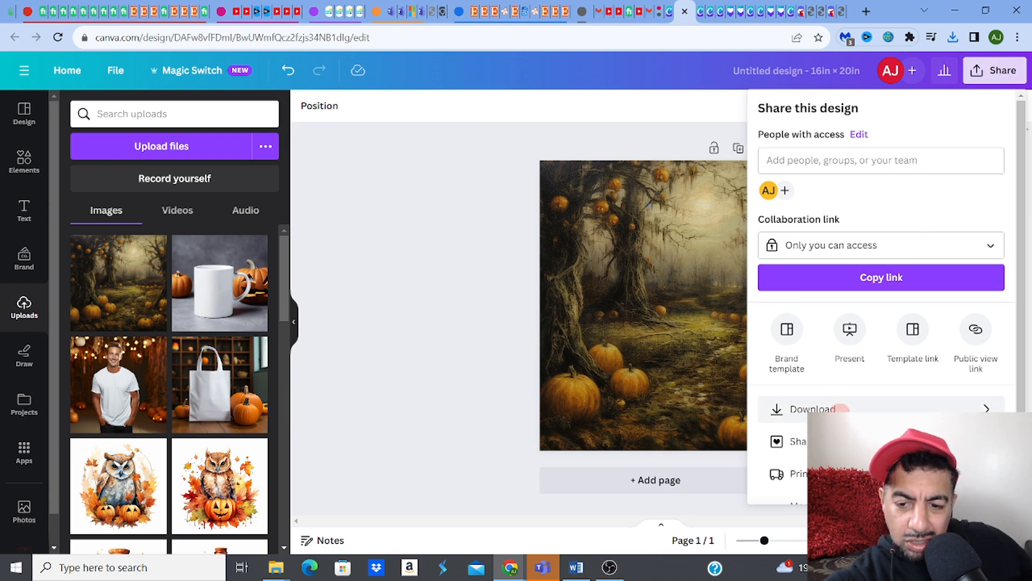
pyautogui.click(840, 409)
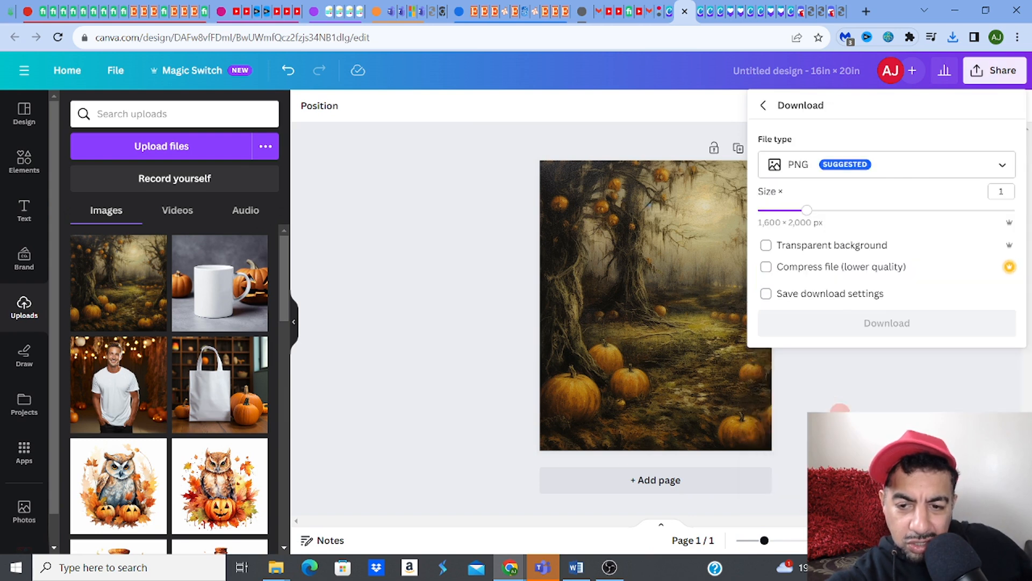
pyautogui.click(807, 169)
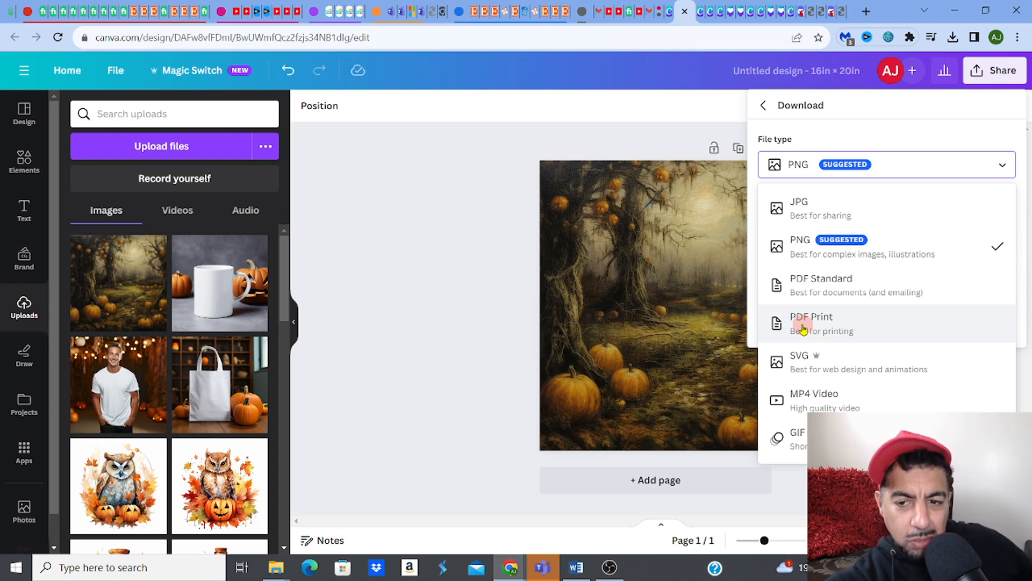
pyautogui.click(813, 214)
pyautogui.moveTo(980, 265); pyautogui.dragTo(1011, 262)
pyautogui.moveTo(810, 215); pyautogui.dragTo(1020, 232)
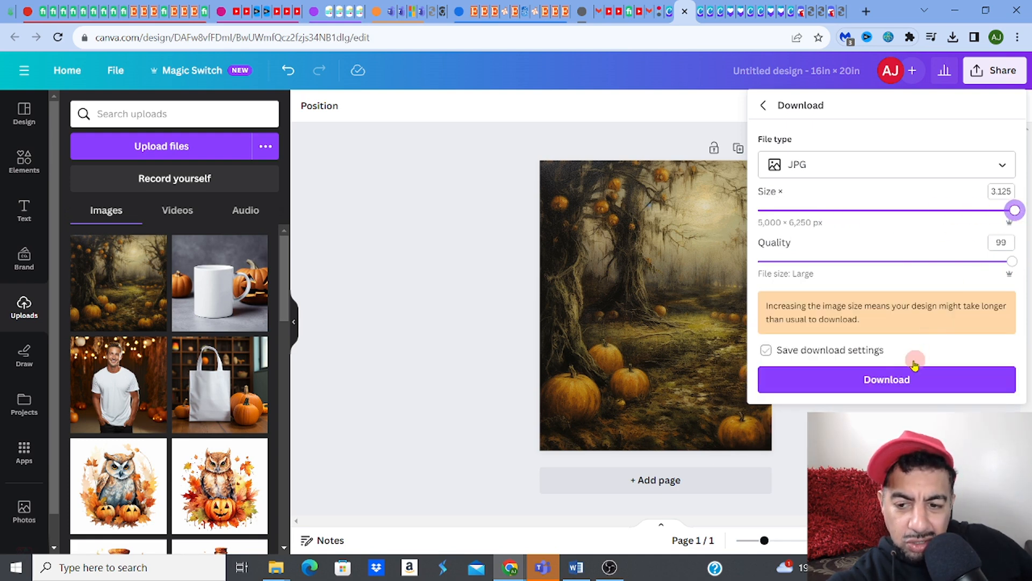
pyautogui.click(895, 381)
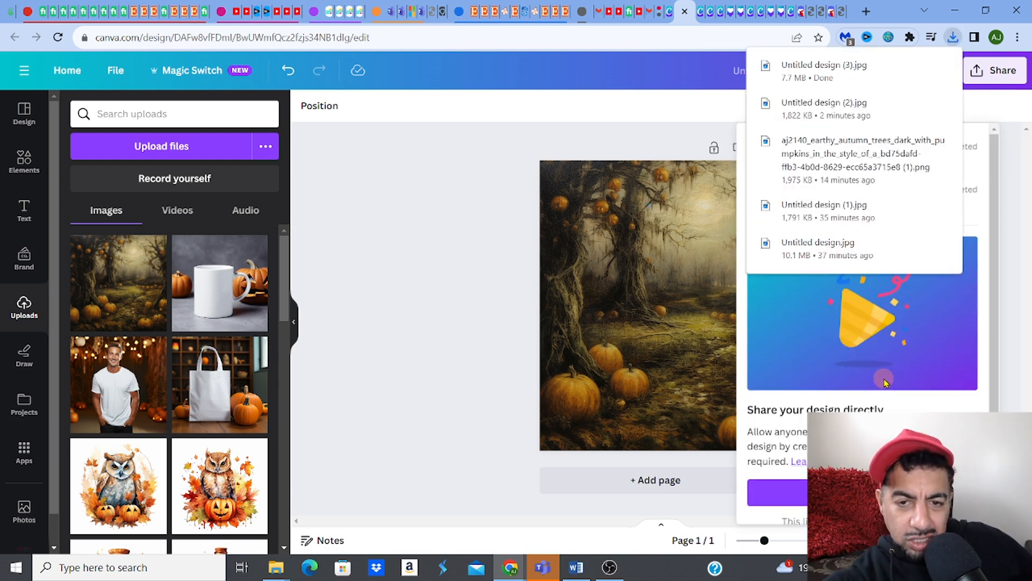
# Step: Open Untitled design (3) from the Downloads folder in File Explorer
pyautogui.click(281, 573)
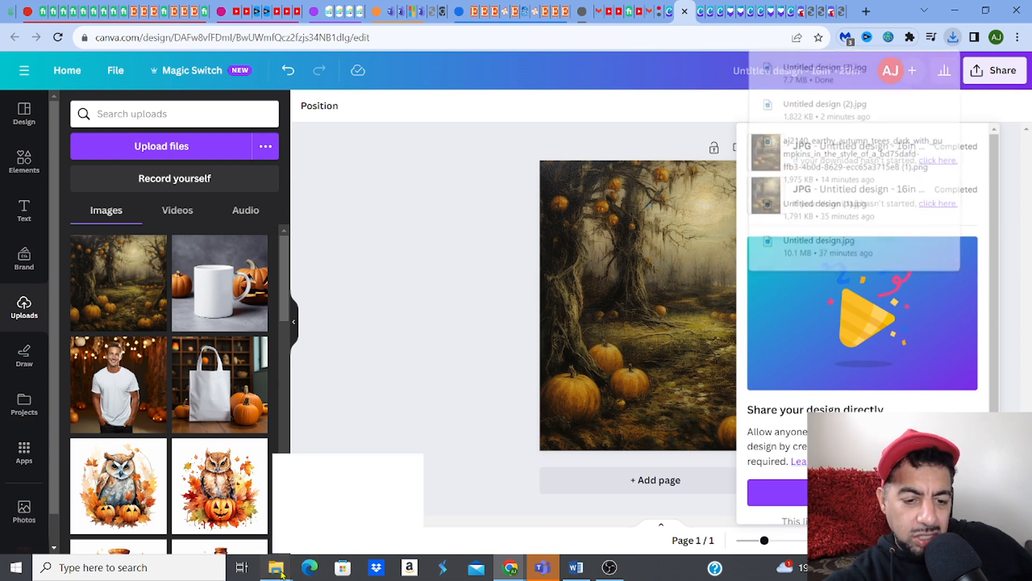
pyautogui.click(235, 524)
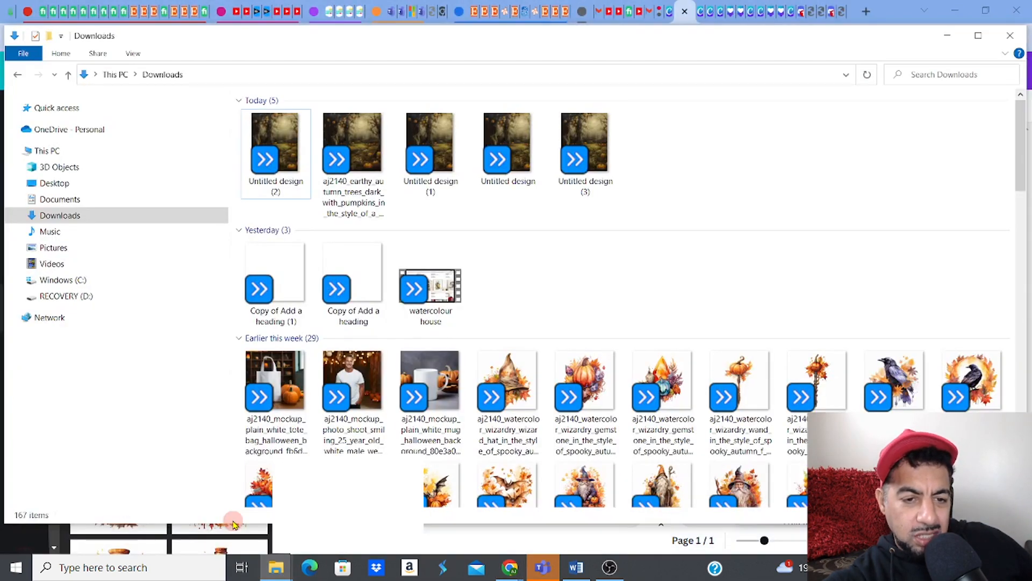
pyautogui.click(78, 216)
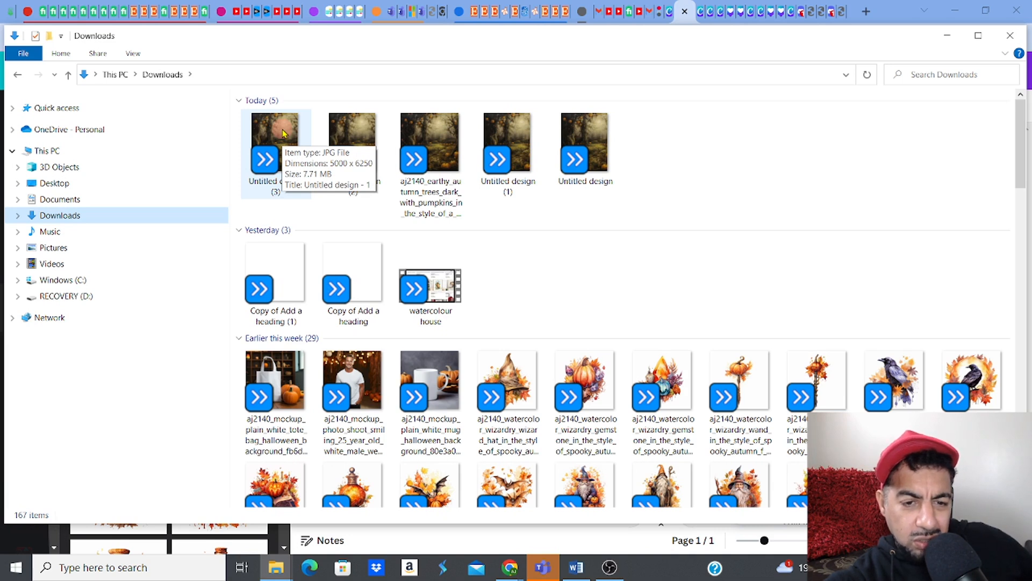
pyautogui.click(284, 132)
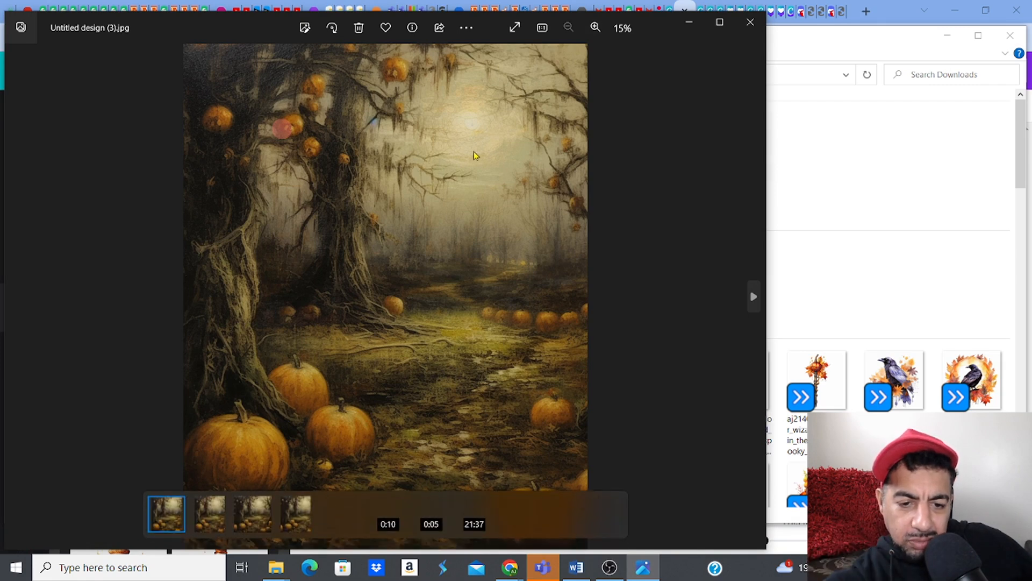
# Step: Check the downloaded image's file info (5000 × 6250, 7.7 MB, 313 dpi), then close Photos
pyautogui.rightClick(502, 160)
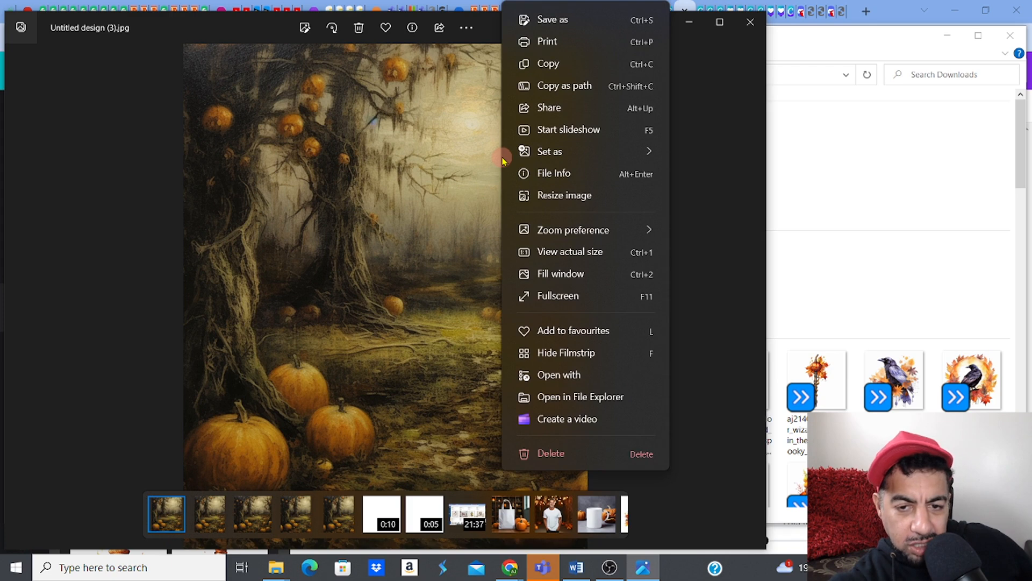
pyautogui.click(553, 173)
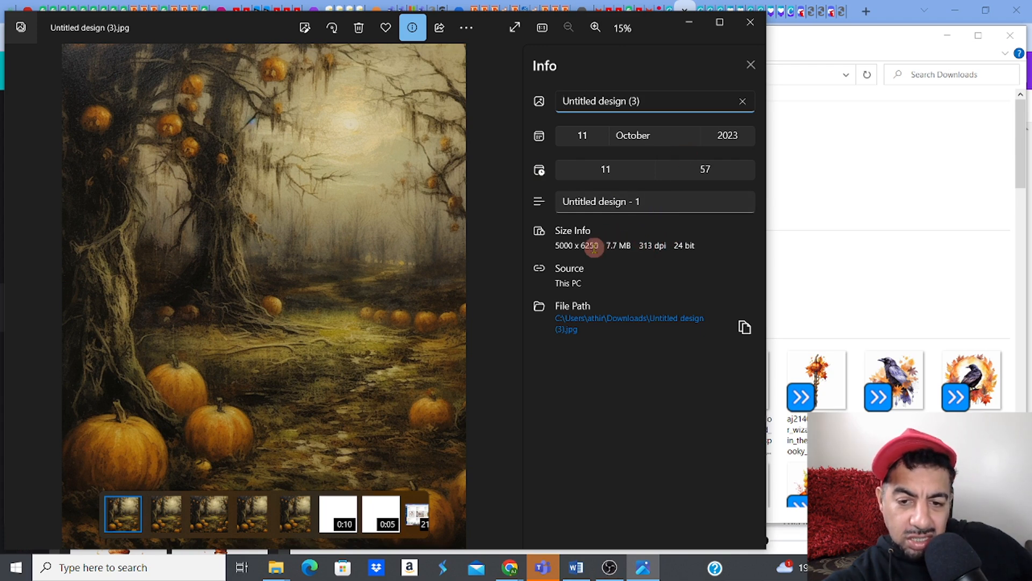
pyautogui.click(751, 25)
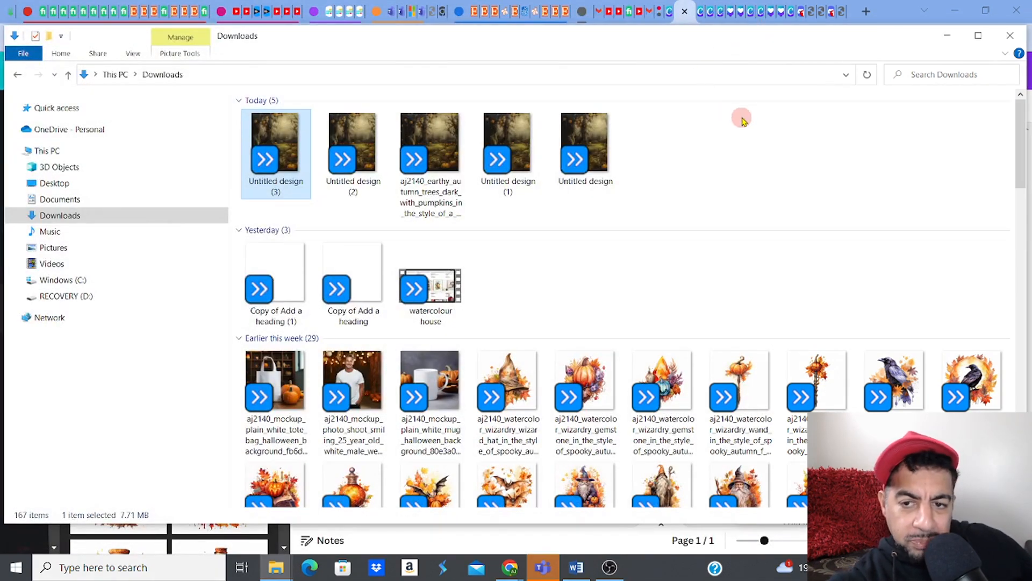
# Step: Rename Untitled design (3) to 4x5ratio and bring the wallartsizes Word document forward
pyautogui.click(287, 185)
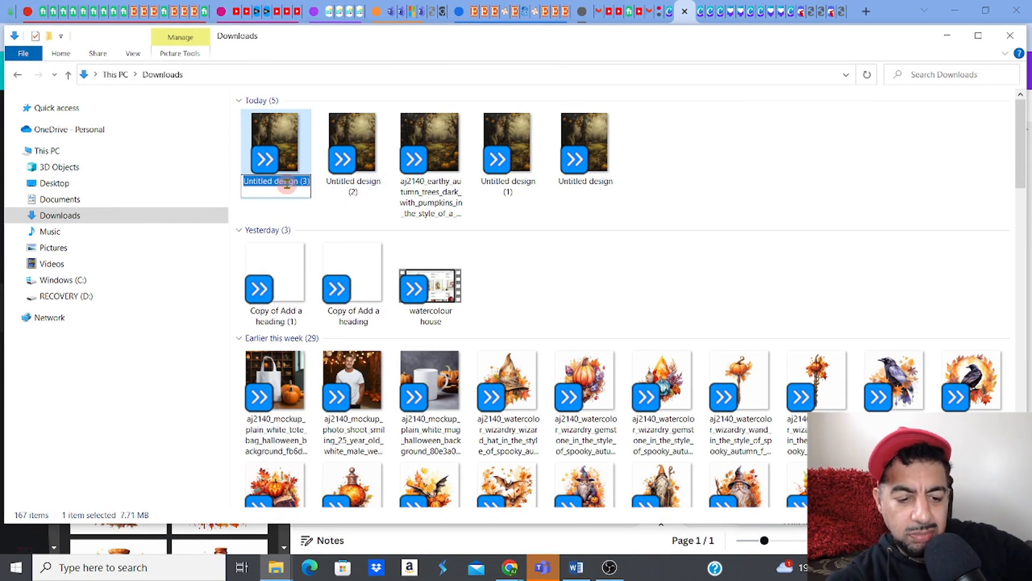
pyautogui.write('4x5ratio')
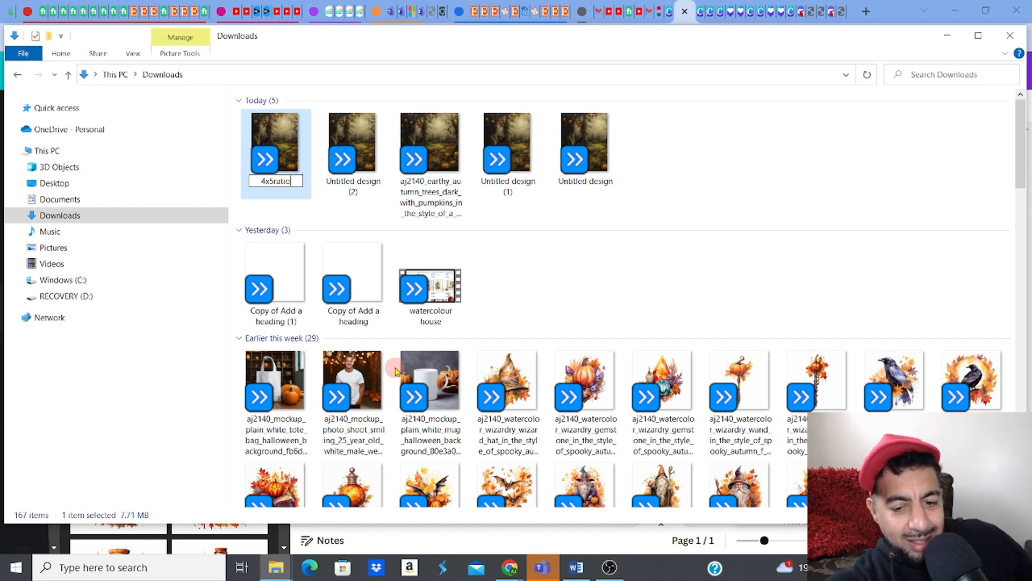
pyautogui.click(573, 573)
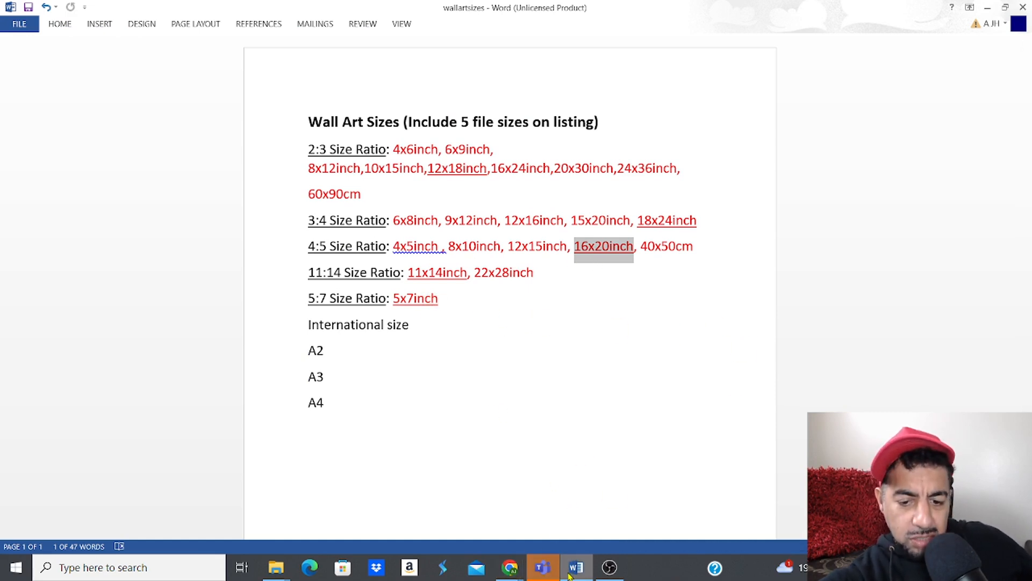
pyautogui.moveTo(508, 573)
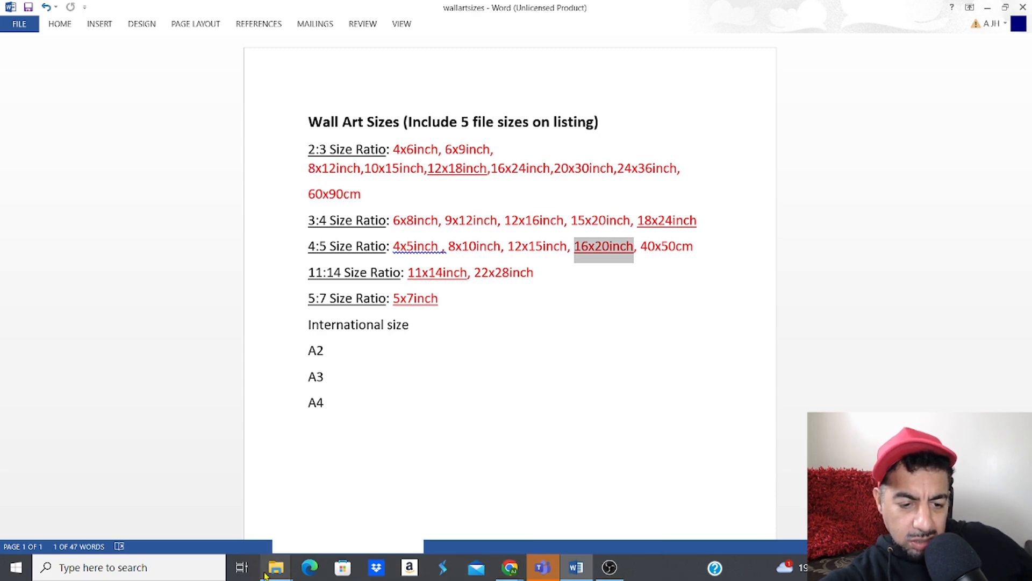
# Step: Rename the 4x5ratio file to '4x5 size ratio' in Downloads
pyautogui.click(204, 506)
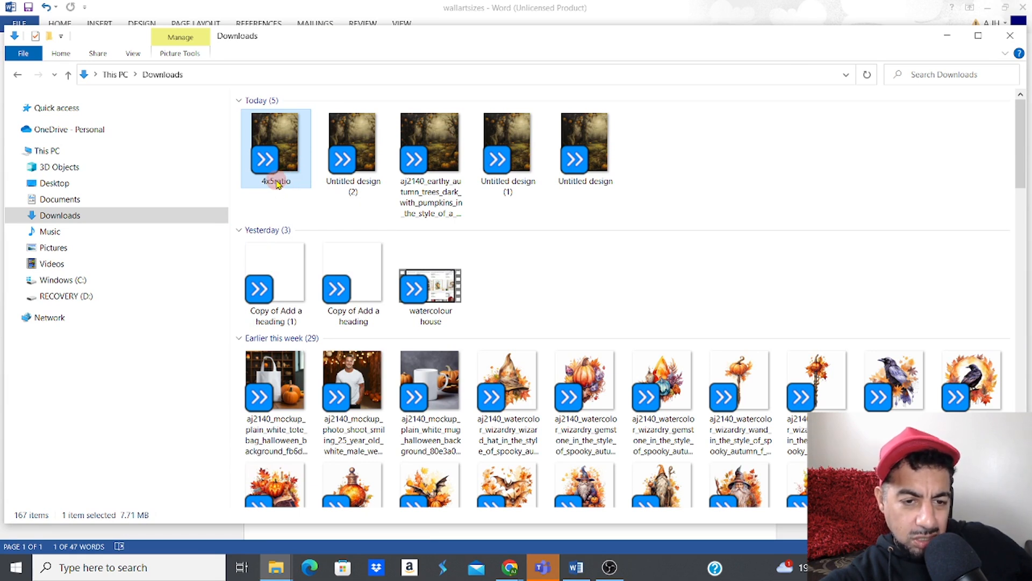
pyautogui.click(277, 183)
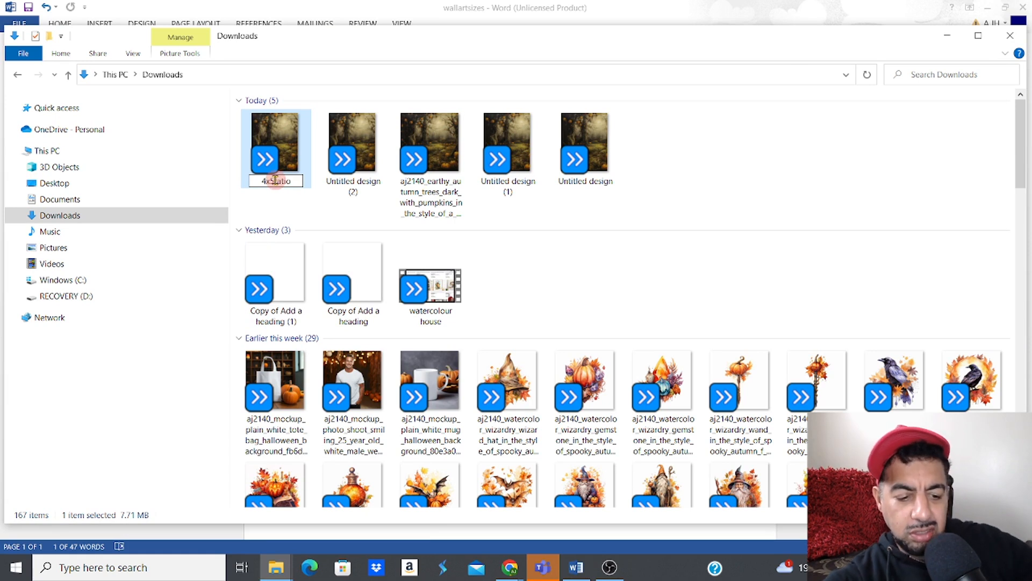
pyautogui.write('size')
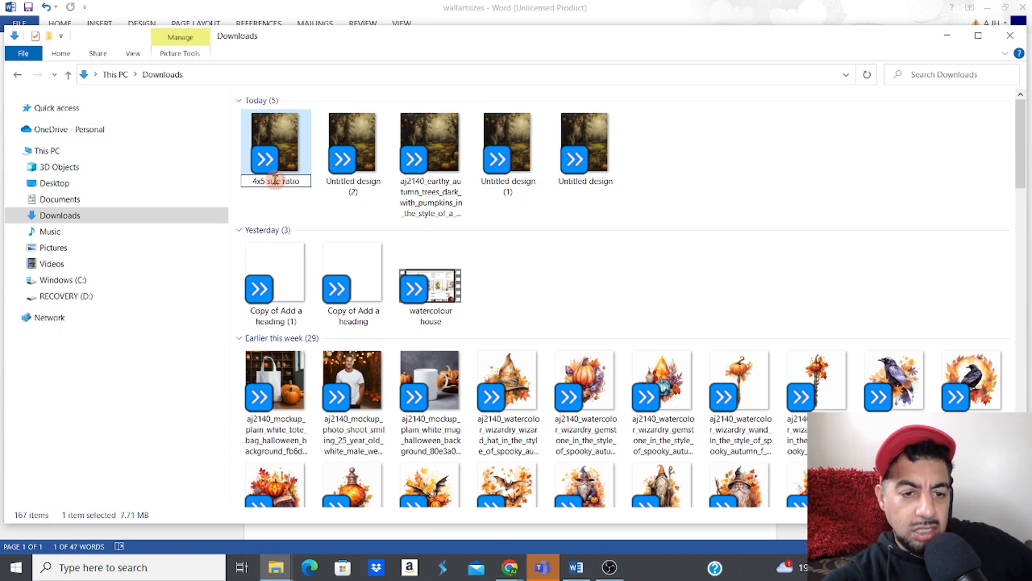
pyautogui.click(664, 253)
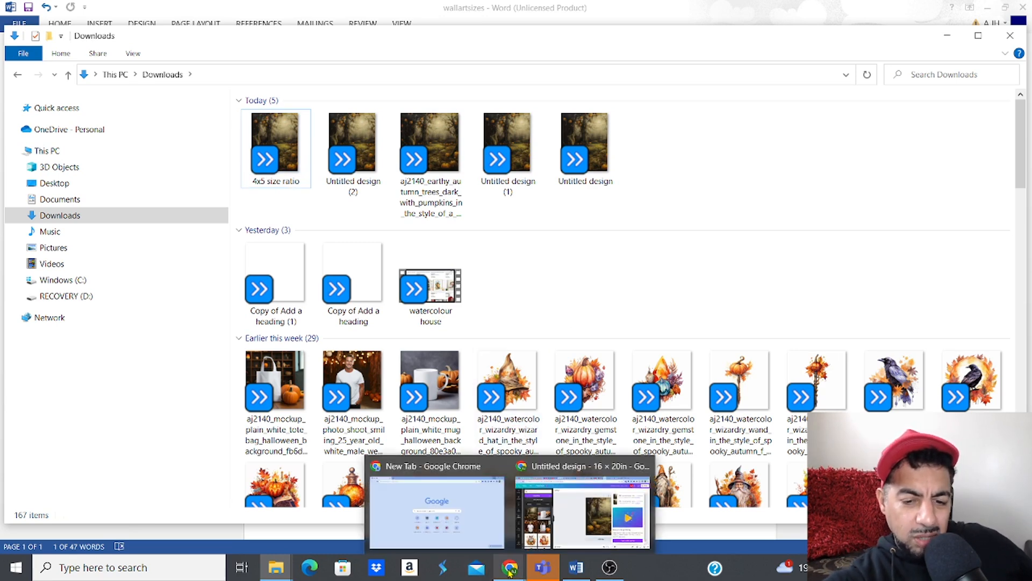
# Step: Dismiss Canva's downloads popup, consult the wall art sizes list, and look over the File menu's view settings
pyautogui.click(580, 516)
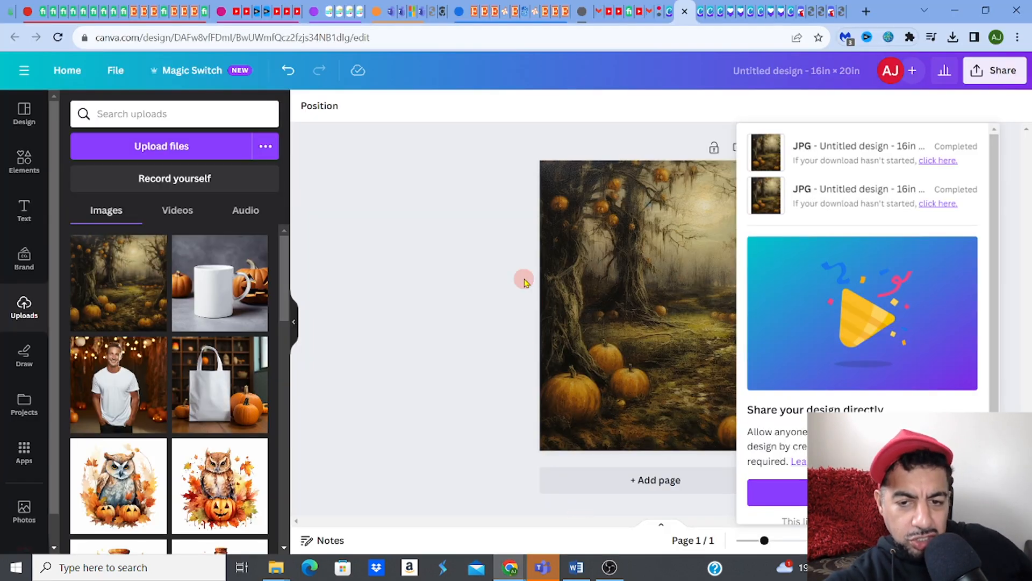
pyautogui.click(486, 251)
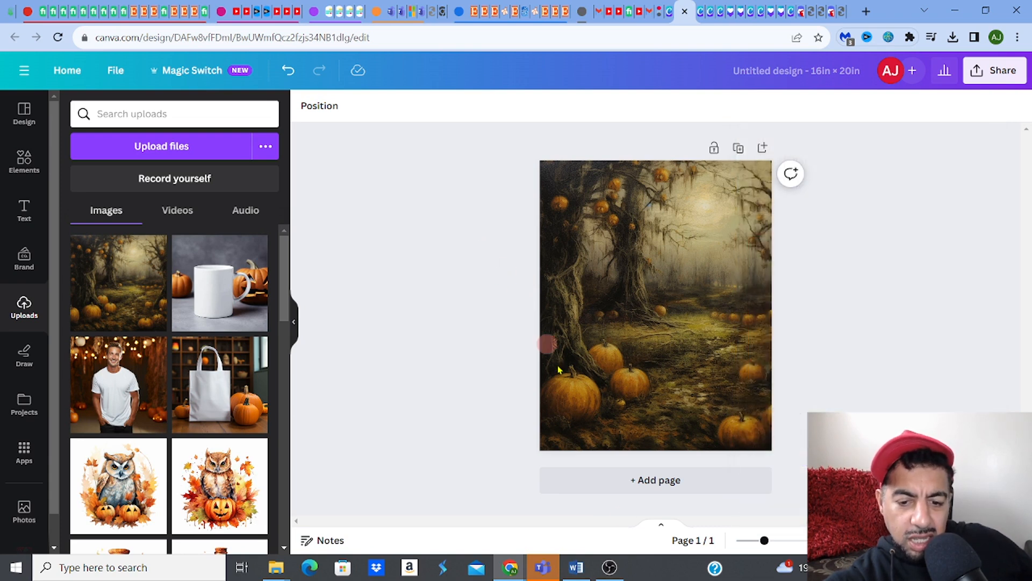
pyautogui.click(574, 571)
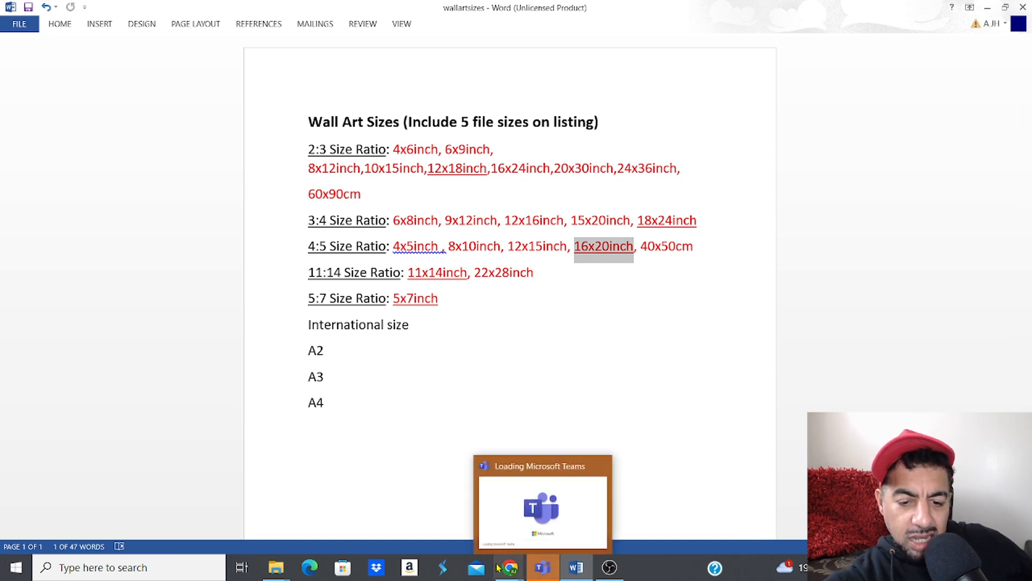
pyautogui.moveTo(496, 566)
pyautogui.click(565, 507)
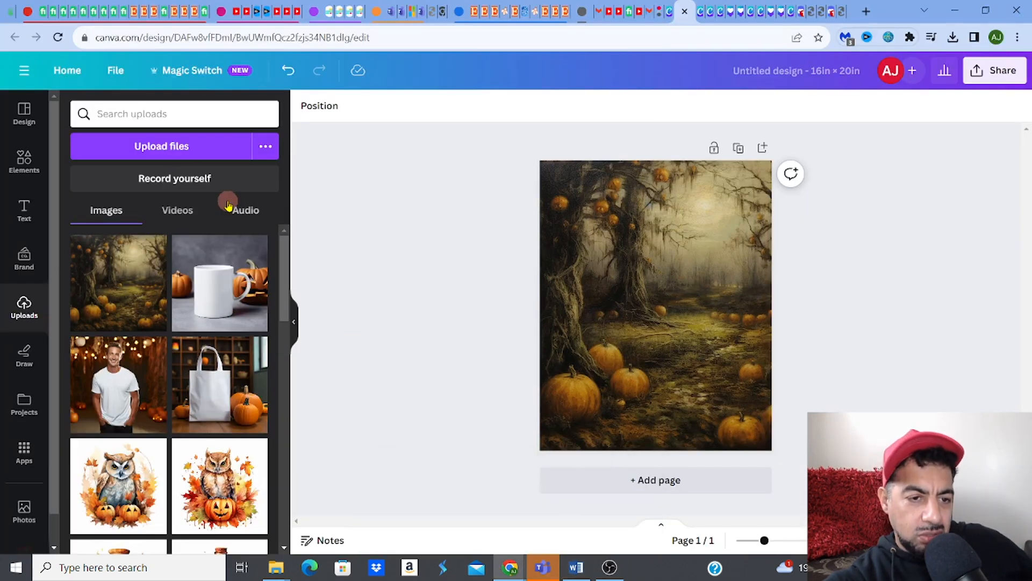
pyautogui.click(115, 78)
pyautogui.click(148, 241)
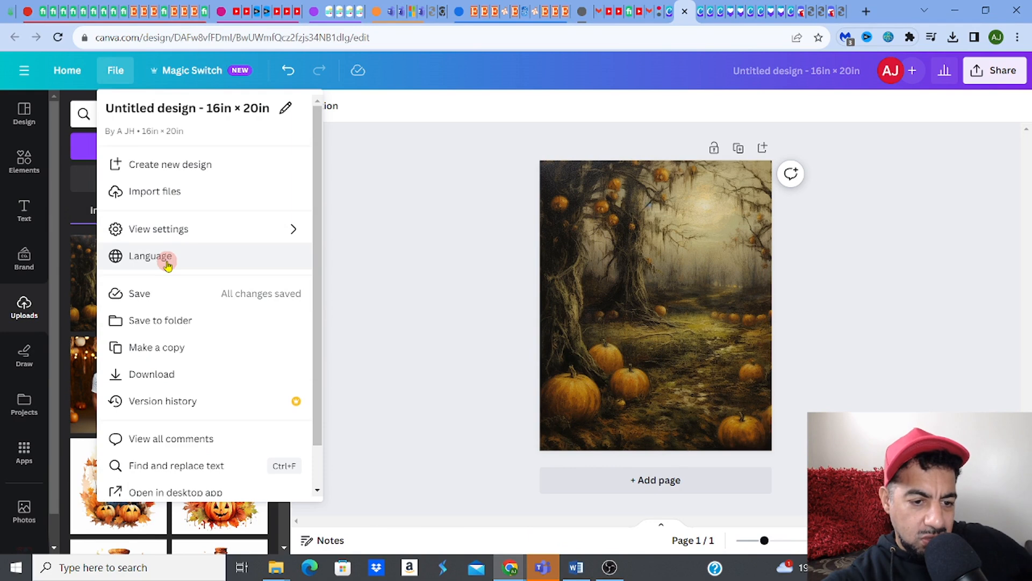
pyautogui.click(401, 177)
pyautogui.click(584, 173)
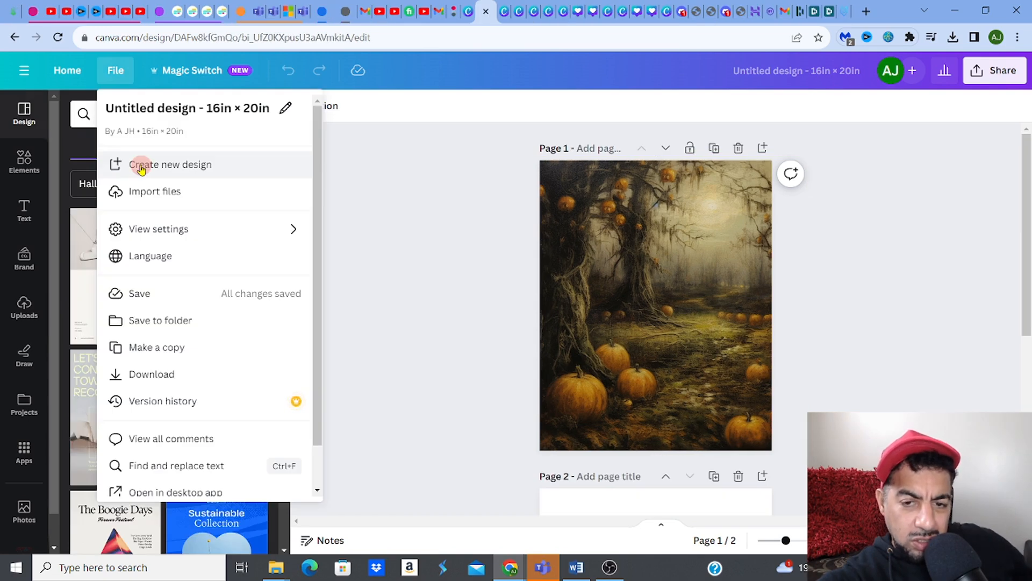
# Step: Create a new custom-size design of 18 × 24 inches
pyautogui.click(141, 165)
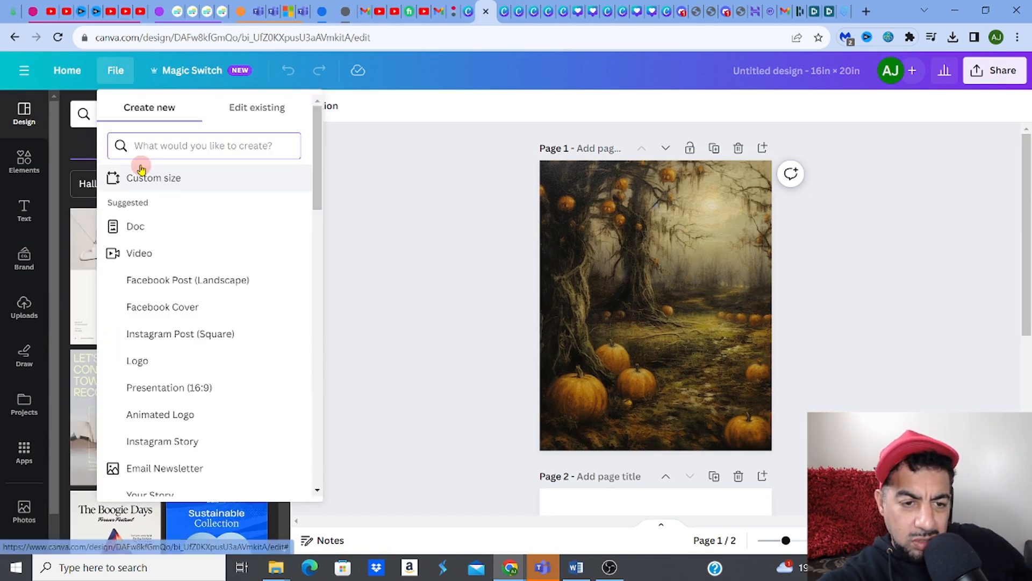
pyautogui.click(144, 180)
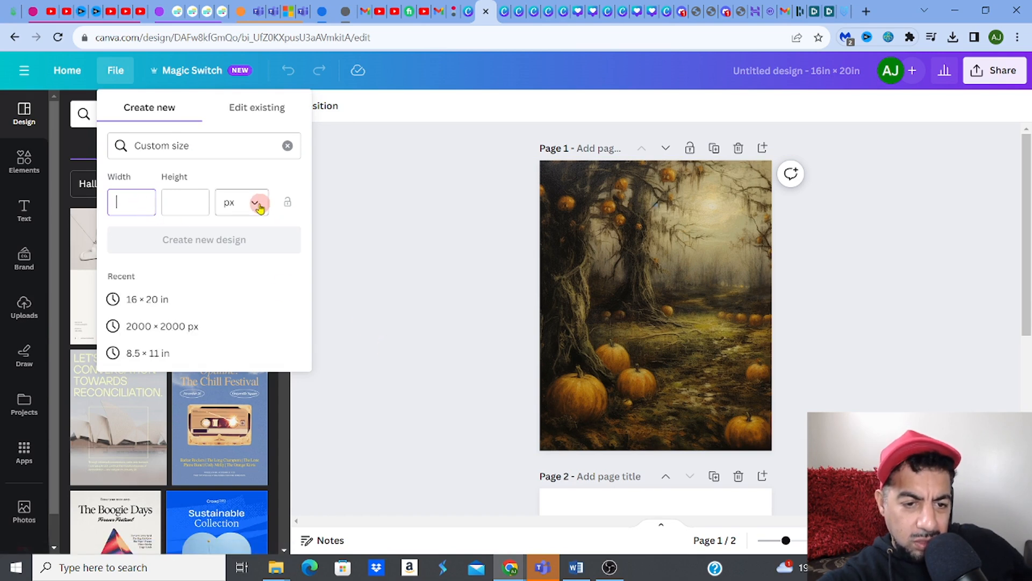
pyautogui.click(257, 203)
pyautogui.click(250, 265)
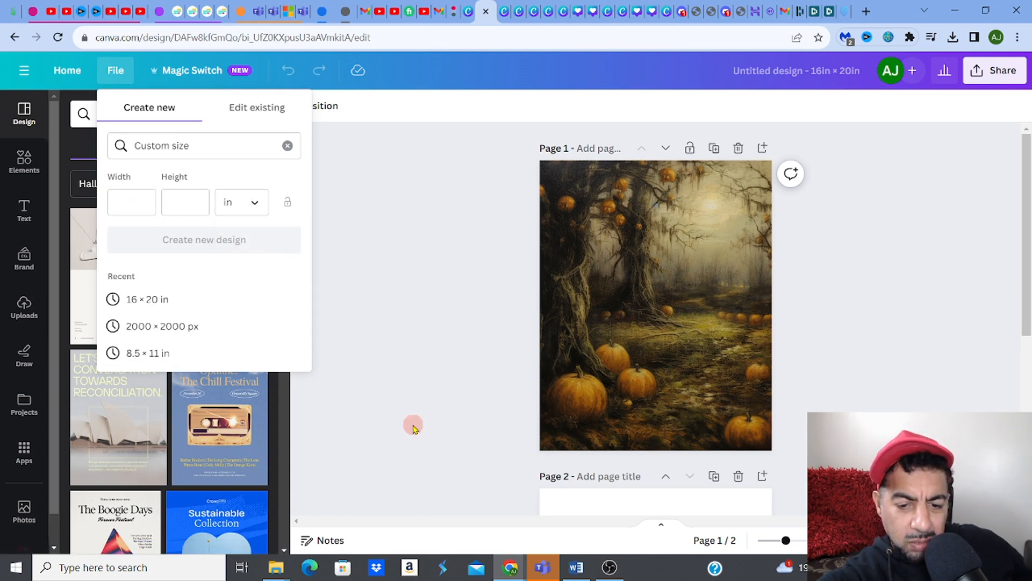
pyautogui.click(576, 567)
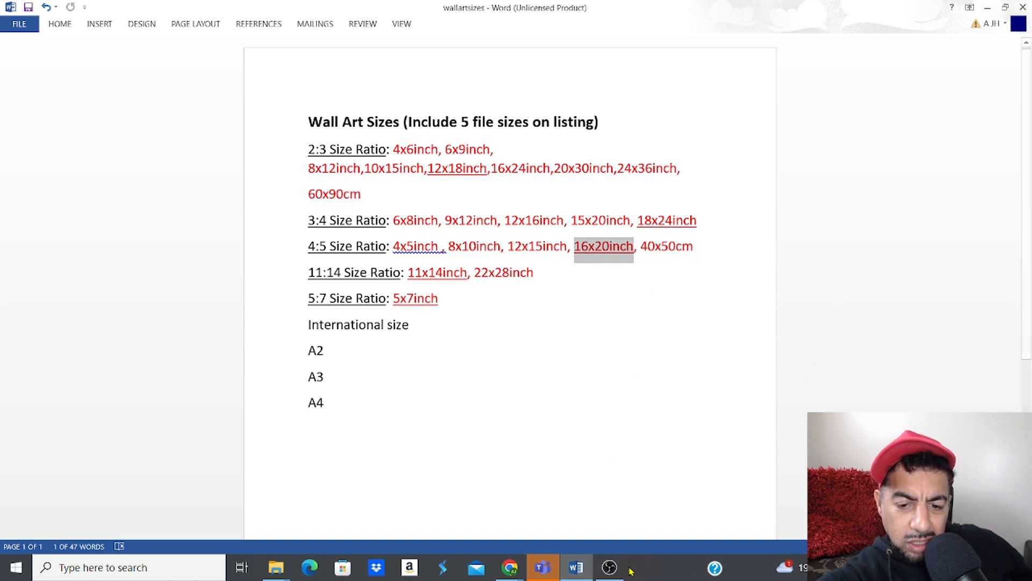
pyautogui.click(512, 569)
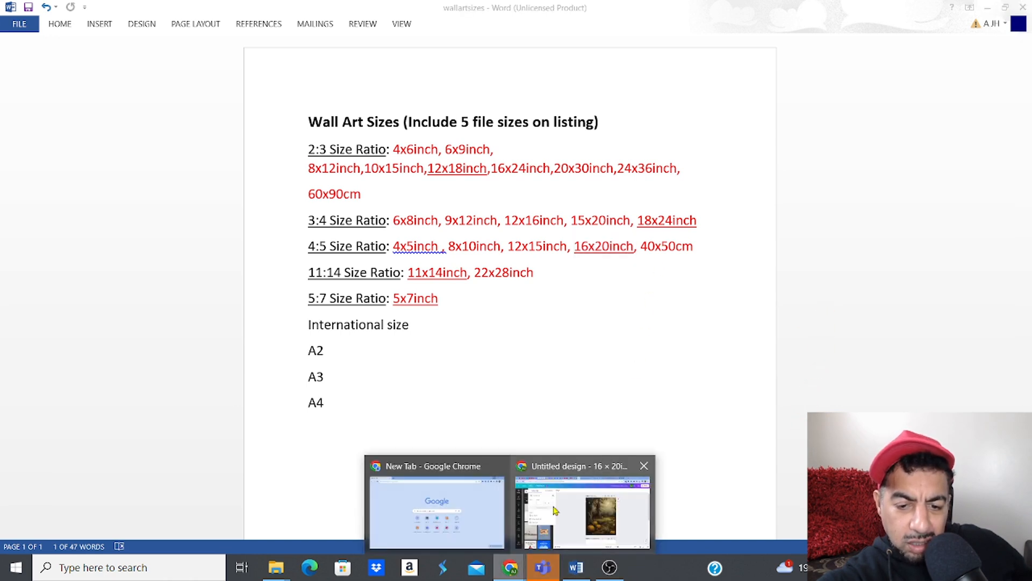
pyautogui.click(552, 517)
pyautogui.click(125, 199)
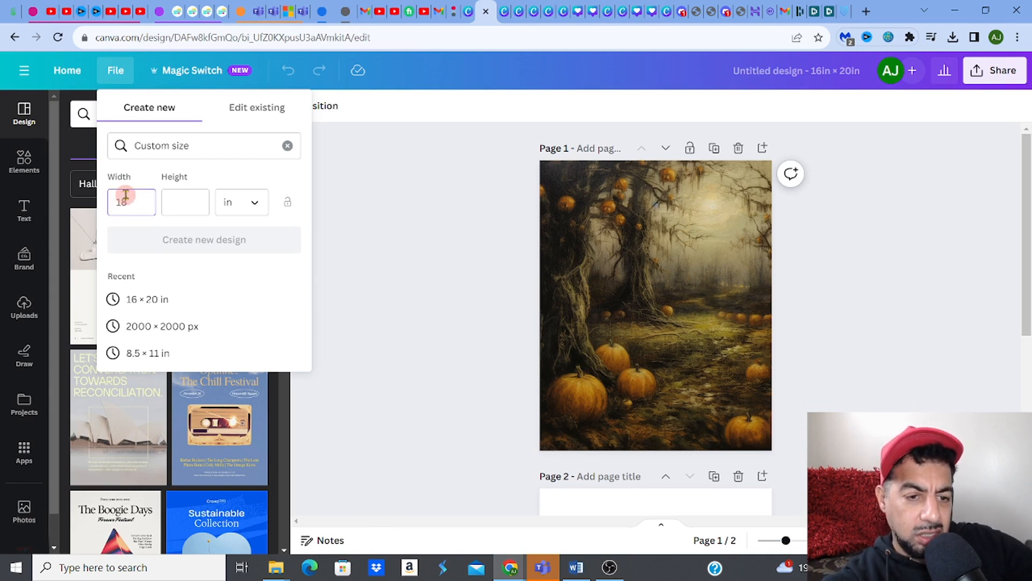
pyautogui.click(172, 200)
pyautogui.write('24')
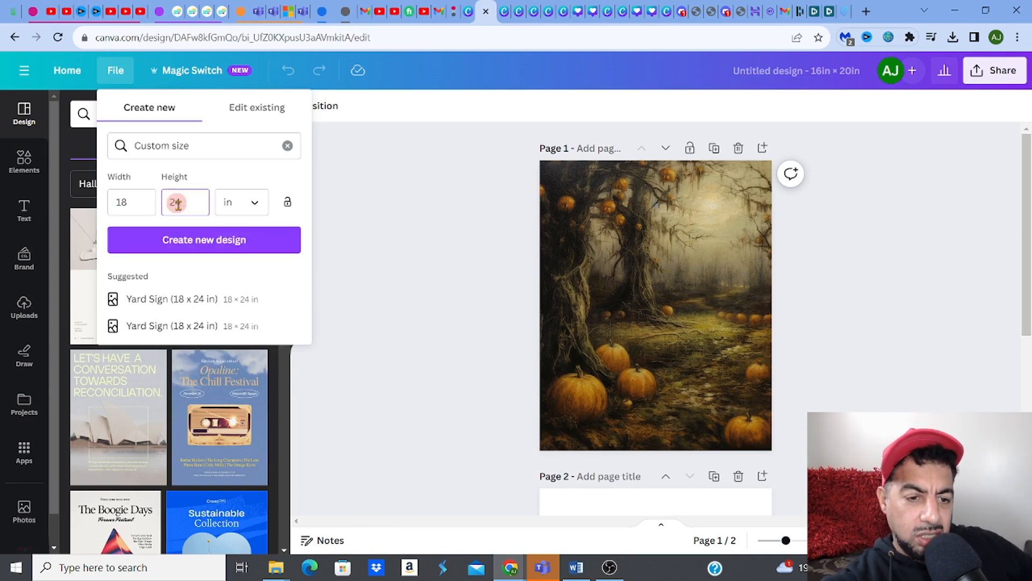
pyautogui.click(197, 239)
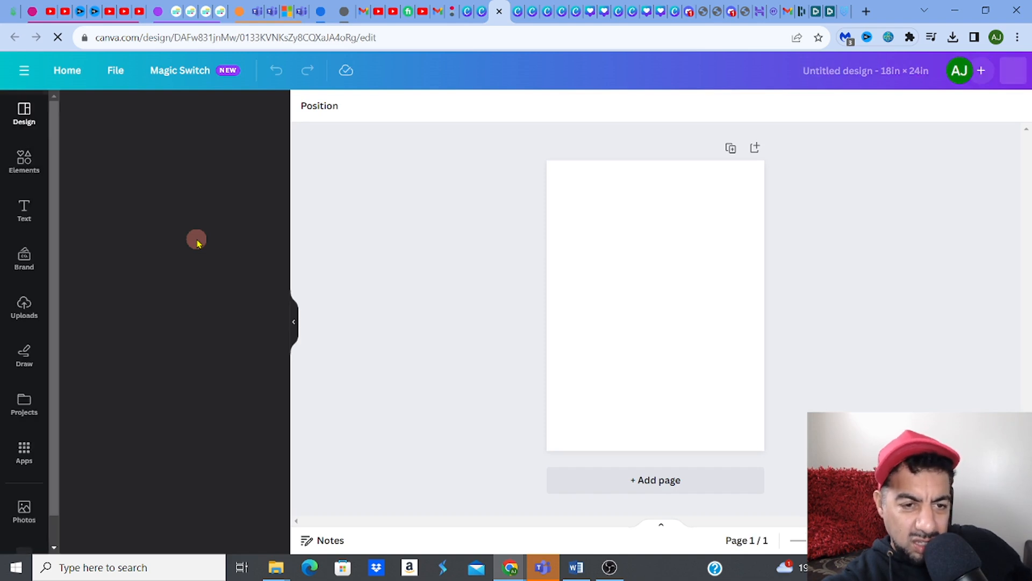
# Step: Add the pumpkin-forest painting from Uploads and resize it to fill the 18 × 24 inch page
pyautogui.click(26, 307)
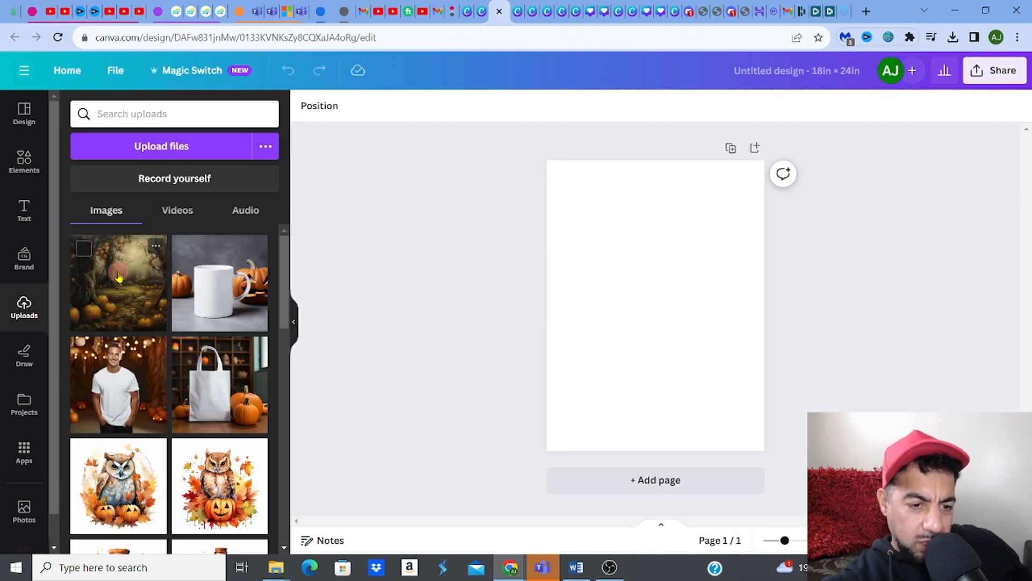
pyautogui.click(119, 277)
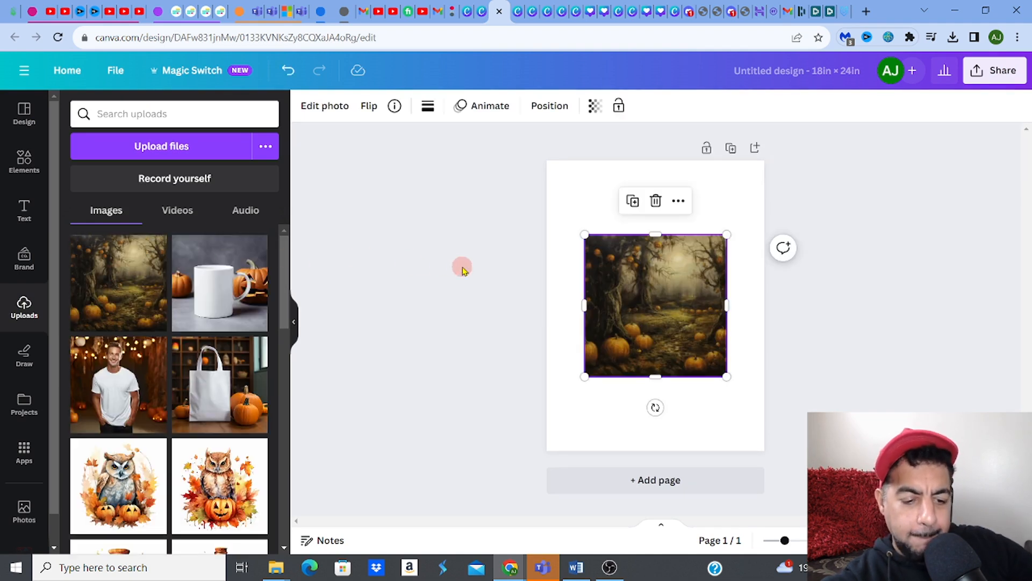
pyautogui.moveTo(584, 235); pyautogui.dragTo(525, 174)
pyautogui.moveTo(725, 377); pyautogui.dragTo(779, 462)
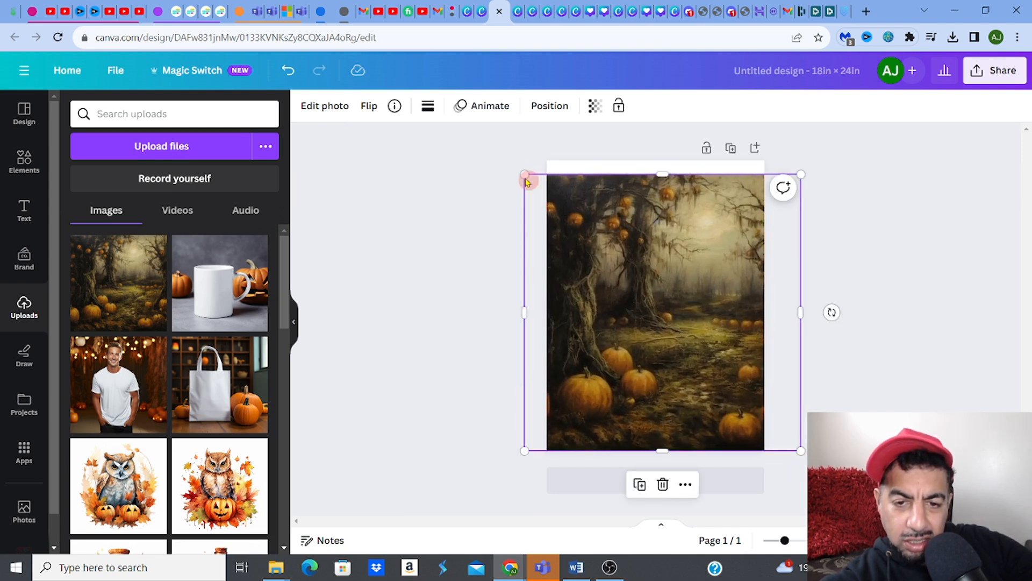
pyautogui.moveTo(520, 173); pyautogui.dragTo(501, 151)
pyautogui.moveTo(624, 216)
pyautogui.mouseDown()
pyautogui.moveTo(635, 214)
pyautogui.moveTo(613, 211)
pyautogui.mouseUp()
pyautogui.moveTo(493, 152)
pyautogui.mouseDown()
pyautogui.moveTo(503, 157)
pyautogui.moveTo(478, 139)
pyautogui.mouseUp()
pyautogui.moveTo(668, 213); pyautogui.dragTo(664, 213)
pyautogui.moveTo(476, 138); pyautogui.dragTo(463, 129)
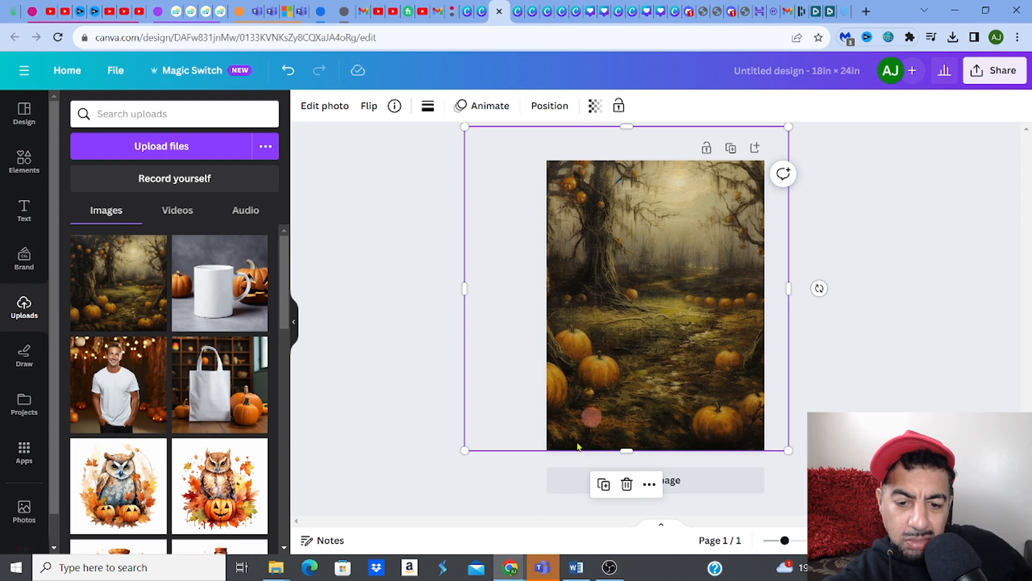
# Step: Download the 18 × 24 inch design as a JPG at maximum size and quality 100
pyautogui.click(576, 568)
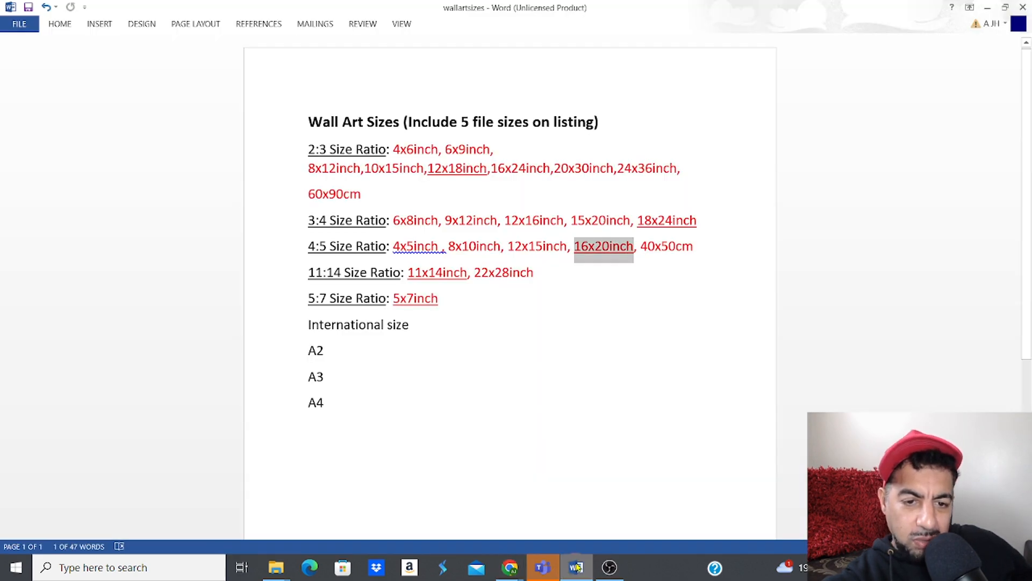
pyautogui.click(576, 567)
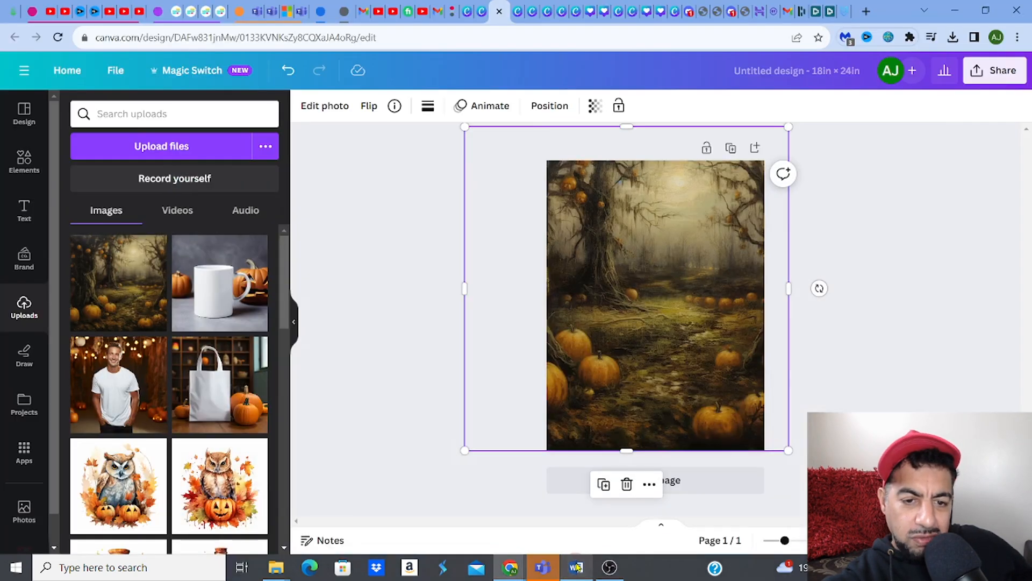
pyautogui.click(981, 80)
pyautogui.click(812, 406)
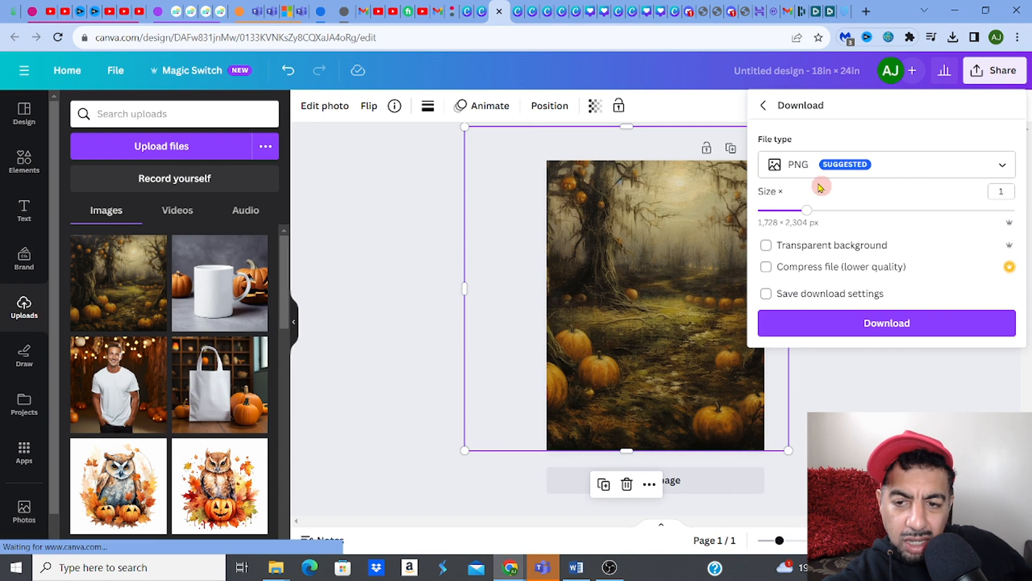
pyautogui.click(795, 164)
pyautogui.click(798, 213)
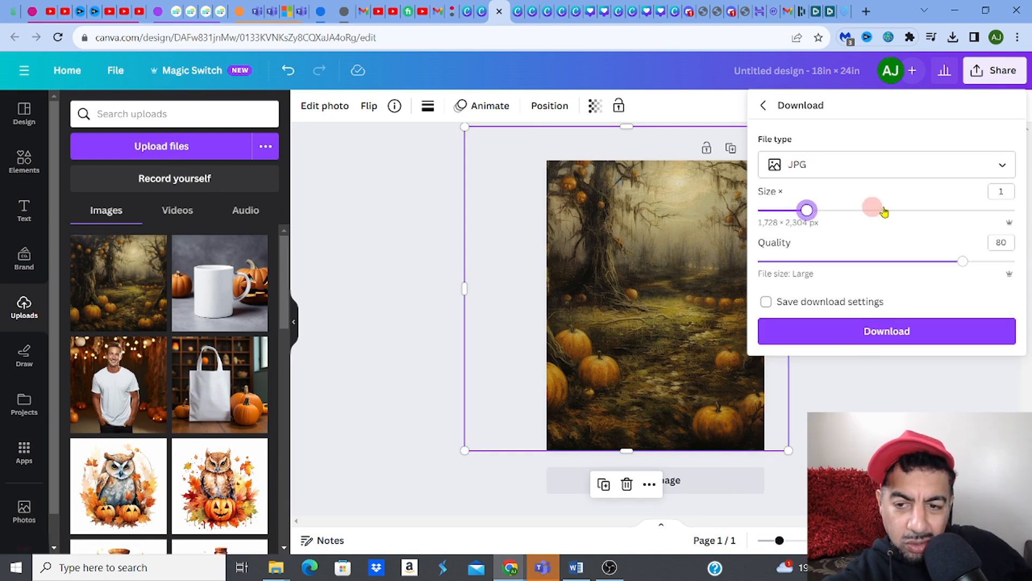
pyautogui.moveTo(884, 211); pyautogui.dragTo(1014, 209)
pyautogui.moveTo(965, 263); pyautogui.dragTo(1013, 261)
pyautogui.click(863, 382)
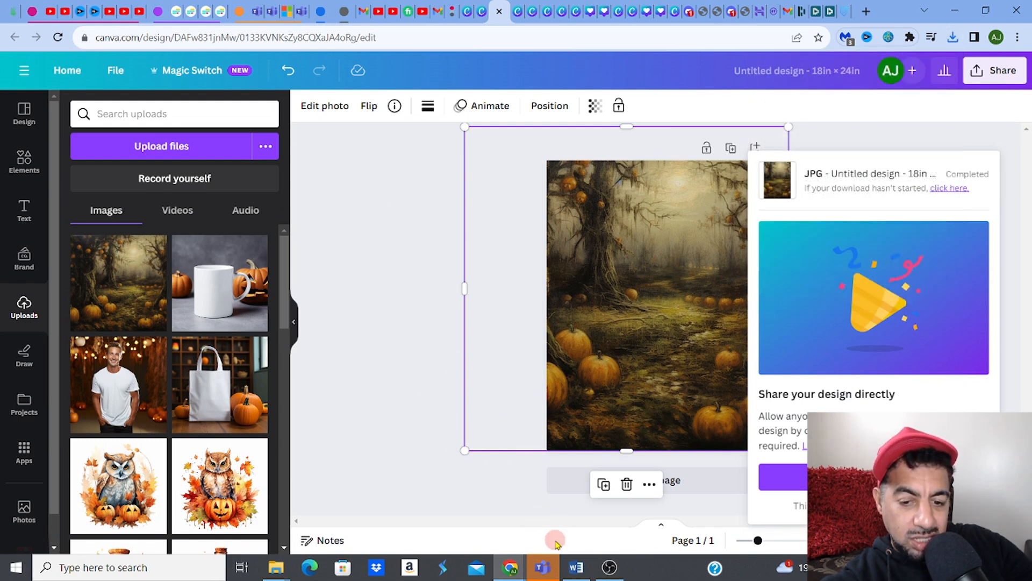
# Step: Rename the newest download, Untitled design (3), to '3x4 size ratio'
pyautogui.click(573, 564)
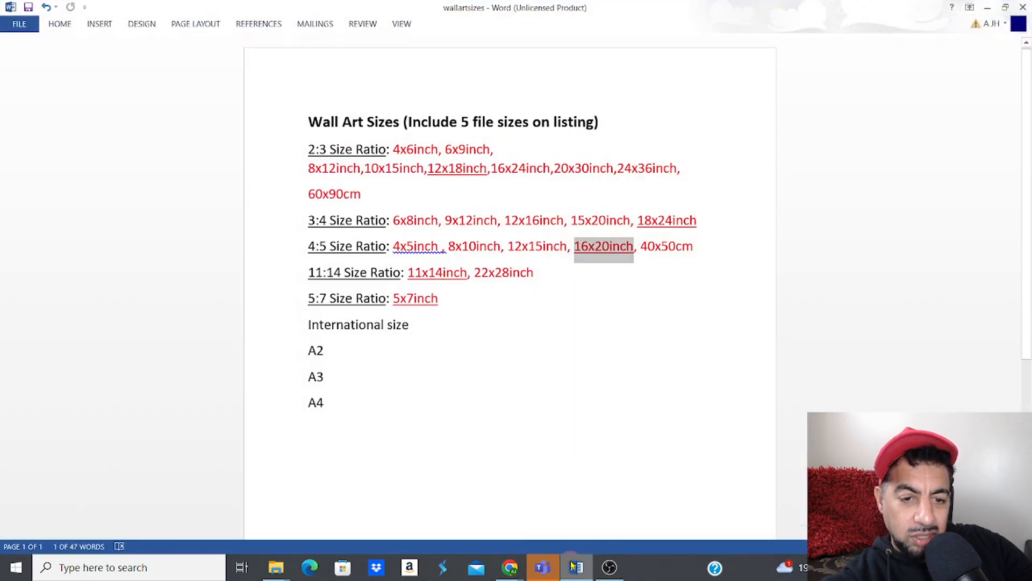
pyautogui.click(276, 567)
pyautogui.click(281, 181)
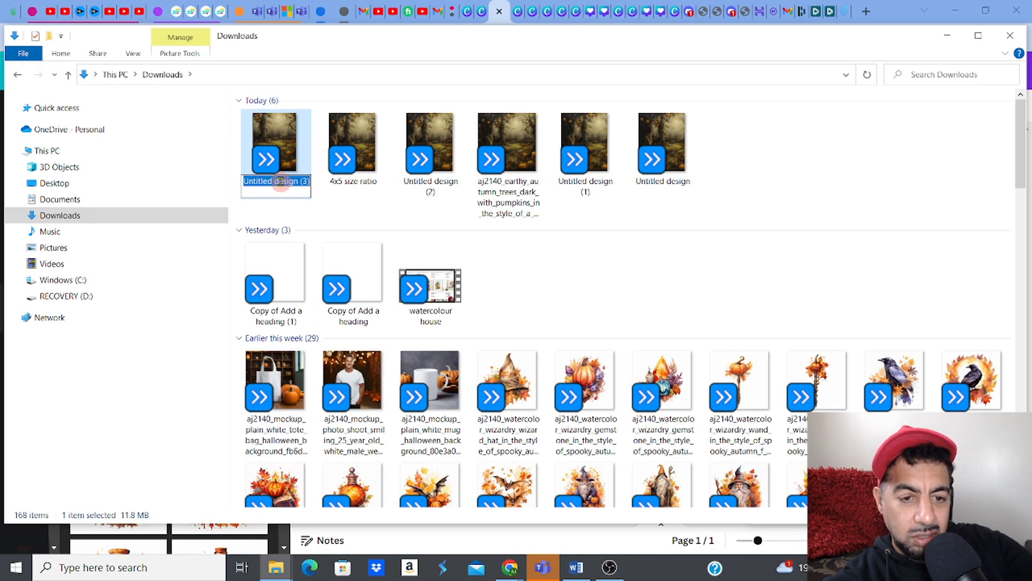
pyautogui.write('3')
pyautogui.press(':')
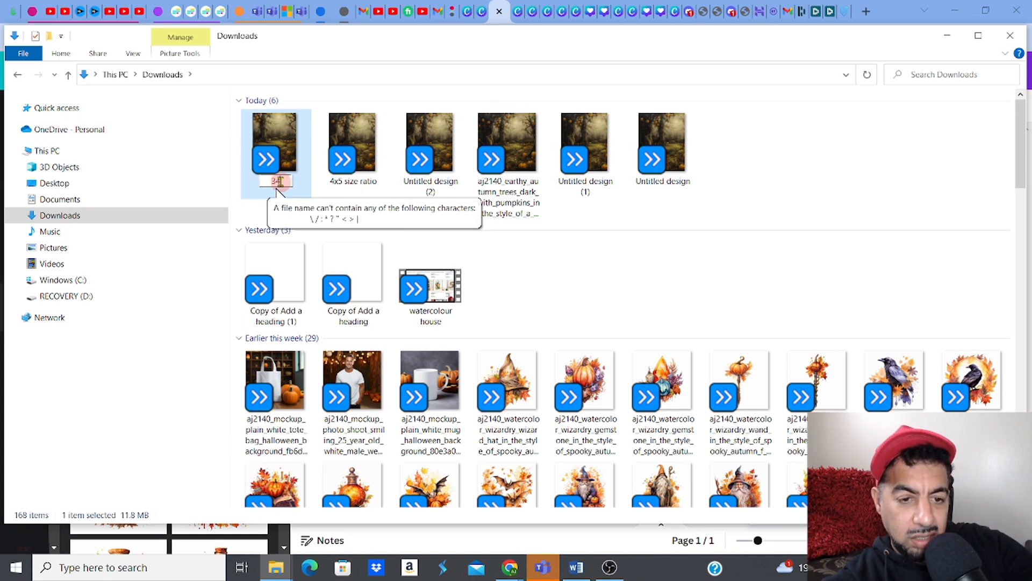
pyautogui.write('4')
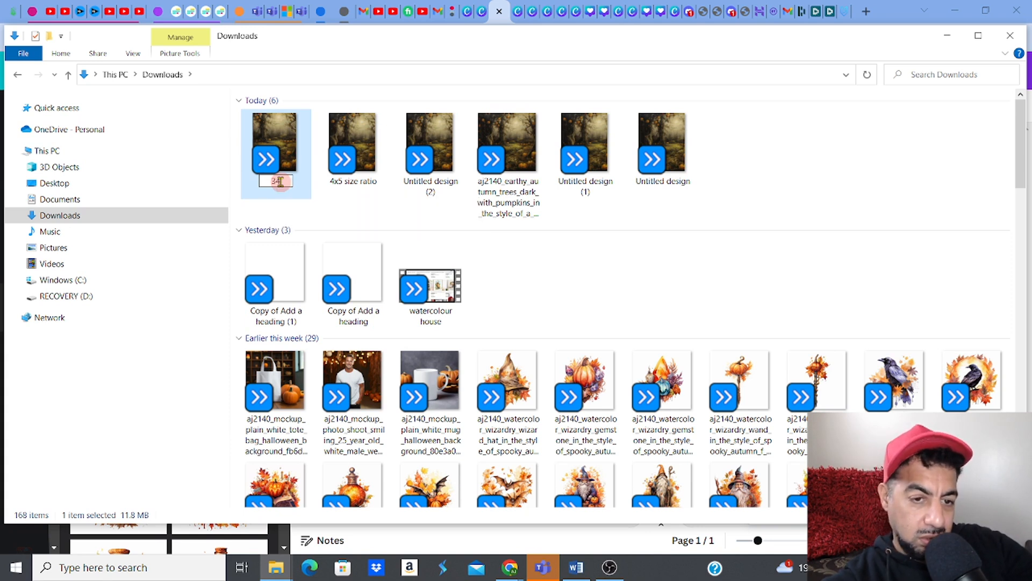
pyautogui.press(':')
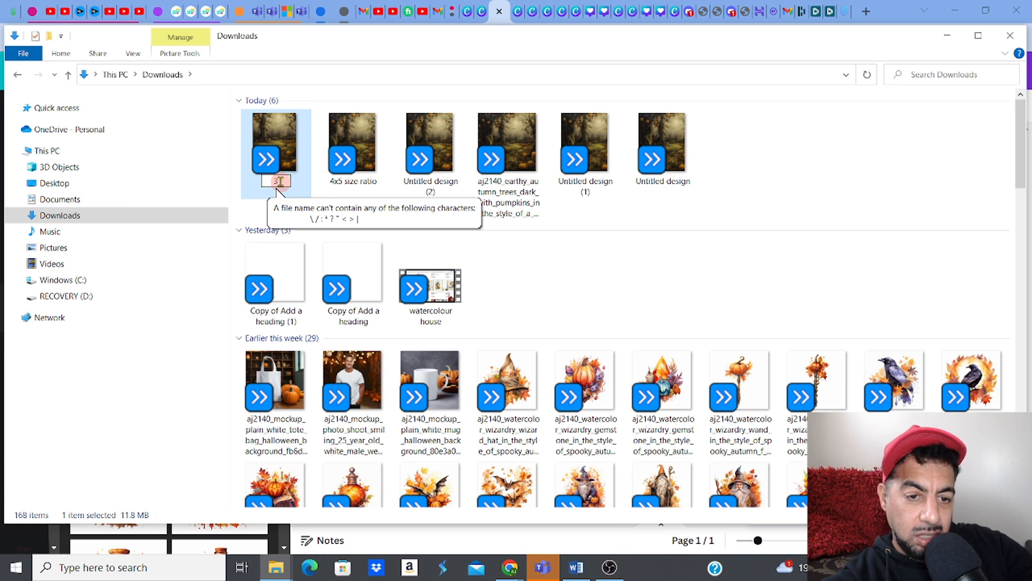
pyautogui.press('BackSpace')
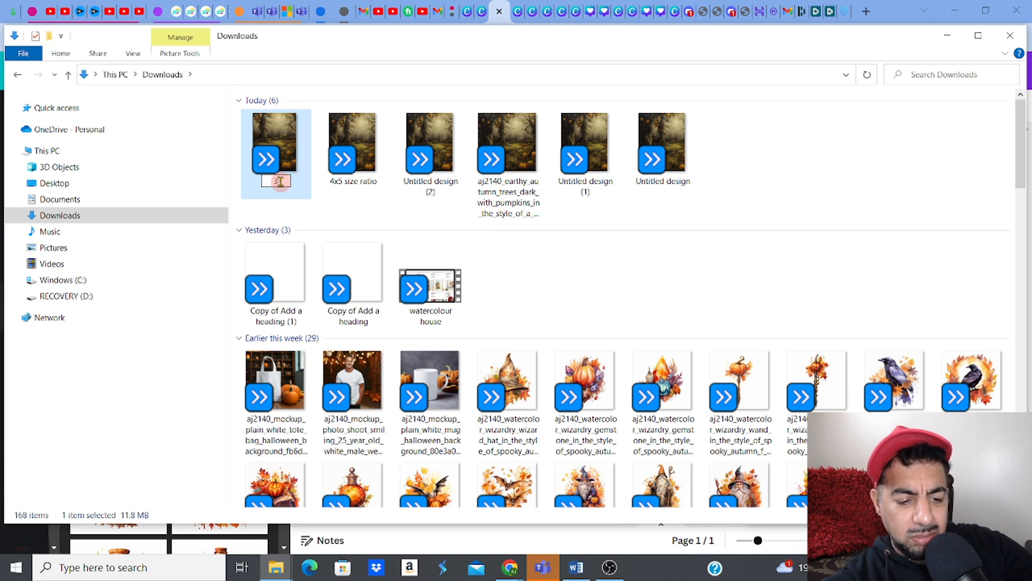
pyautogui.write('3x4')
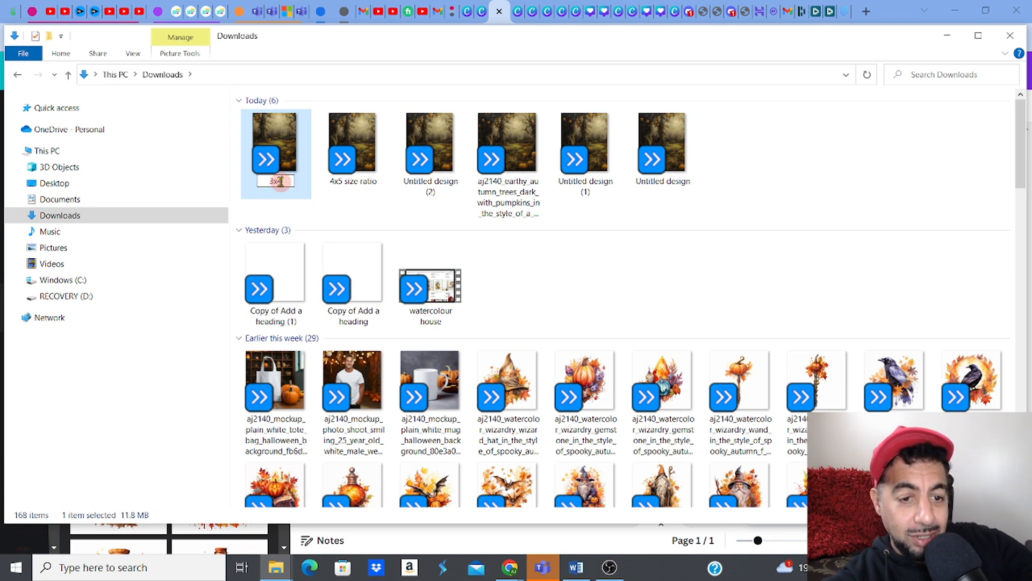
pyautogui.write('sizeration#')
pyautogui.press('BackSpace')
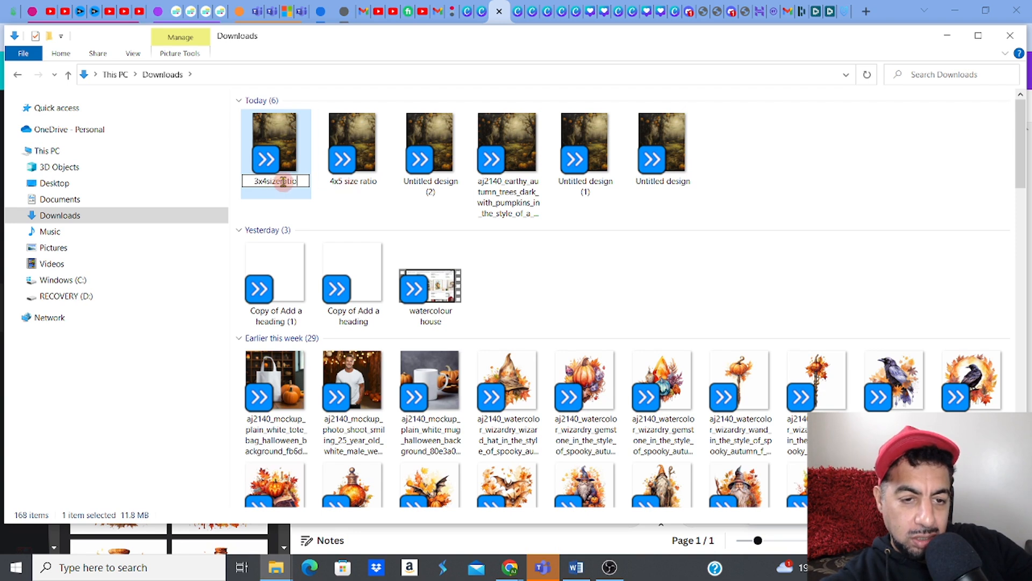
pyautogui.click(267, 181)
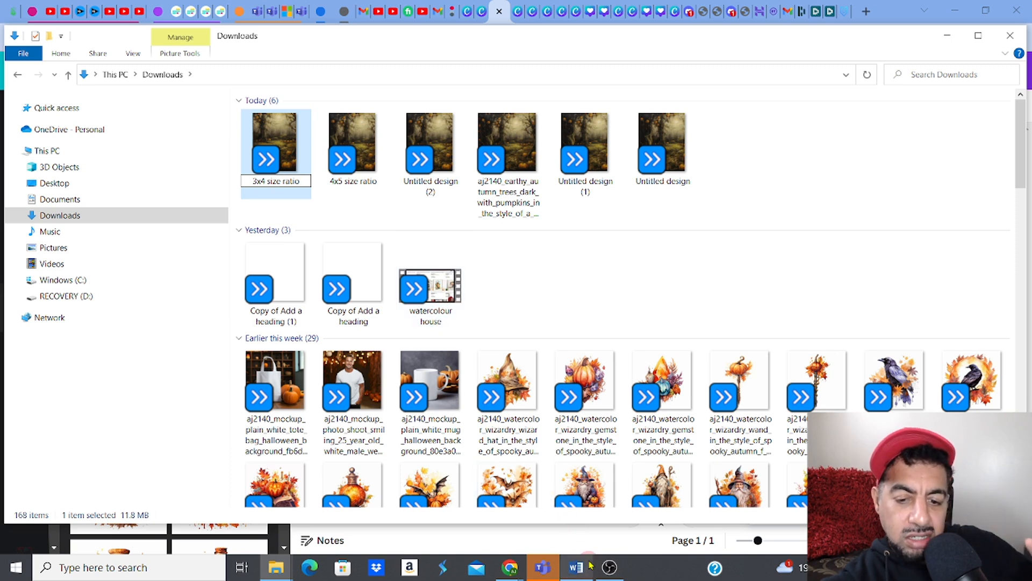
# Step: Bring Word's wallartsizes document forward, showing the 3:4 ratio's 18x24inch size
pyautogui.moveTo(606, 570)
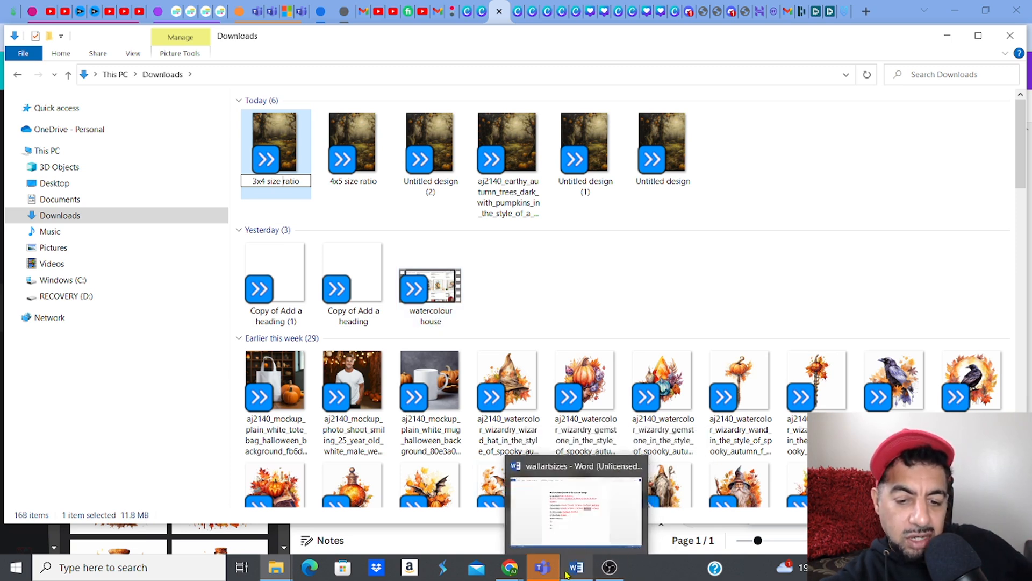
pyautogui.click(586, 543)
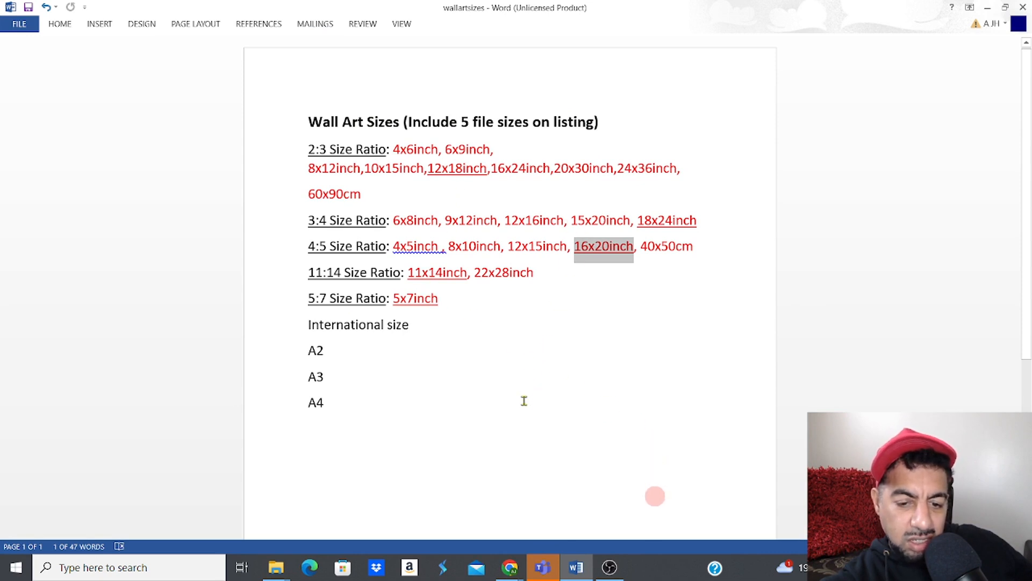
pyautogui.moveTo(515, 569)
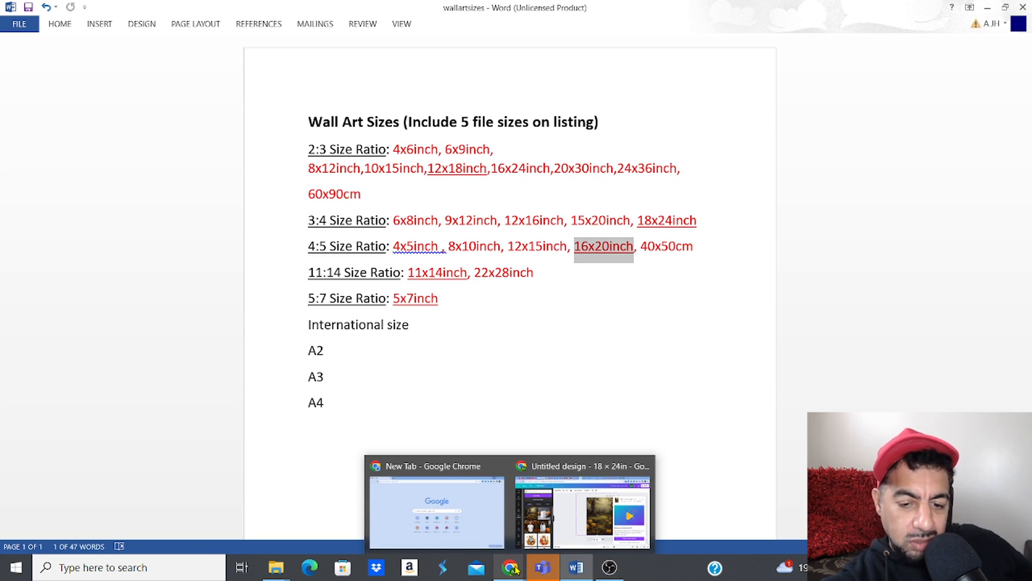
pyautogui.moveTo(573, 573)
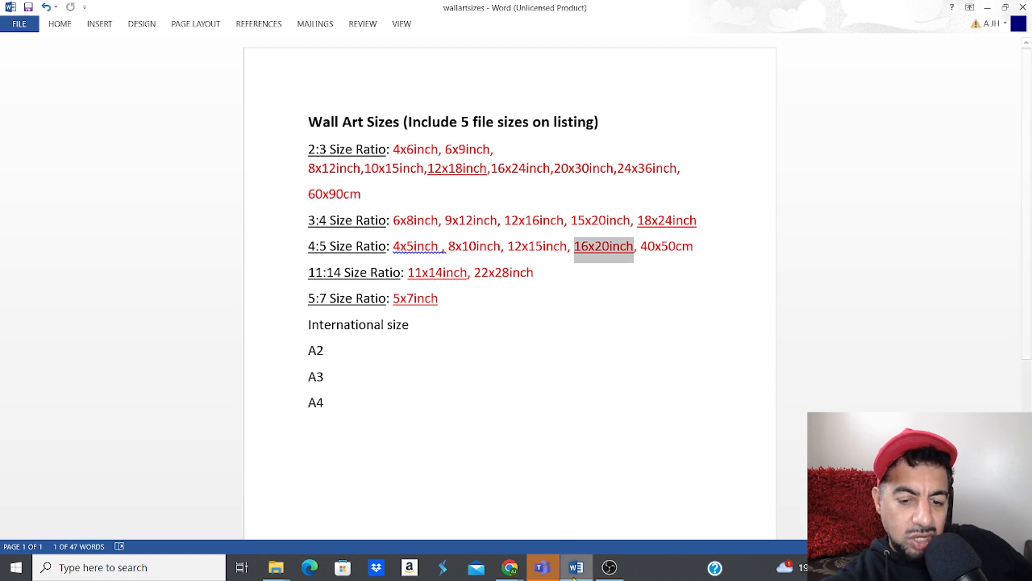
# Step: Select the four leftover downloads from today and open their context menu
pyautogui.click(275, 567)
pyautogui.moveTo(769, 128); pyautogui.dragTo(399, 142)
pyautogui.click(750, 140)
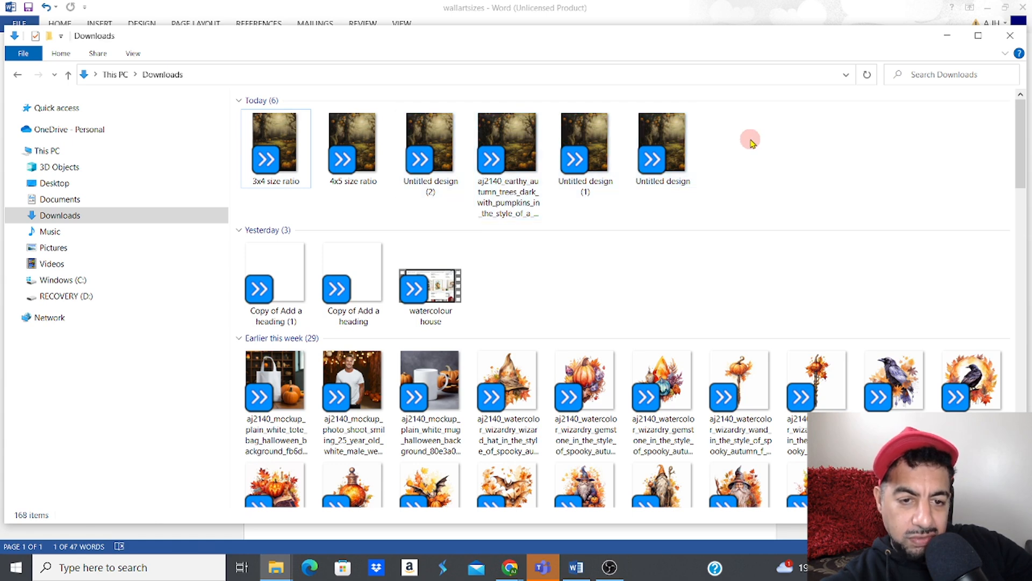
pyautogui.moveTo(751, 140); pyautogui.dragTo(413, 157)
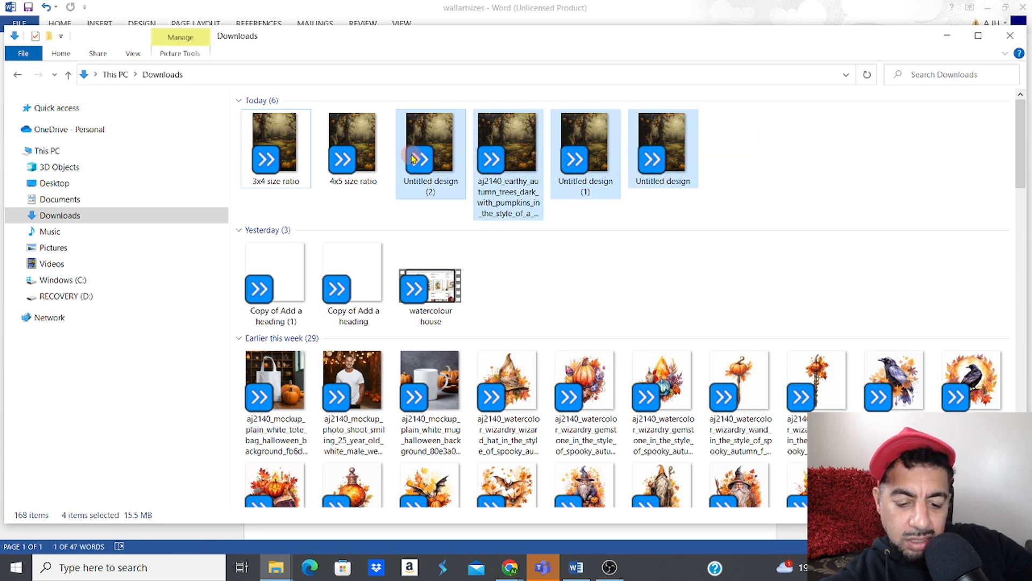
pyautogui.rightClick(413, 157)
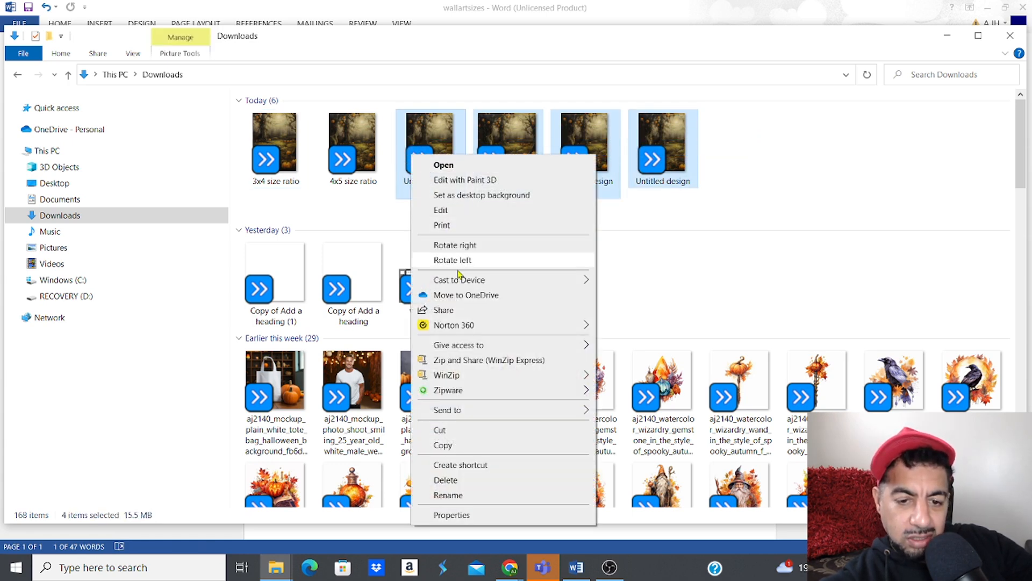
# Step: Delete the four leftovers, make a 'Halloween wall art' folder, and move 3x4 and 4x5 size ratio into it
pyautogui.click(446, 480)
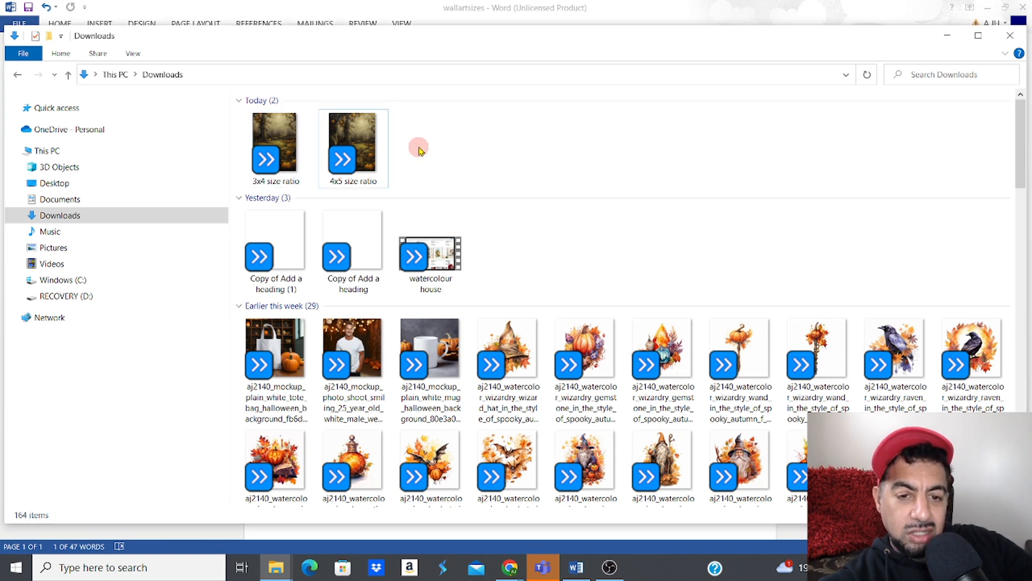
pyautogui.rightClick(419, 148)
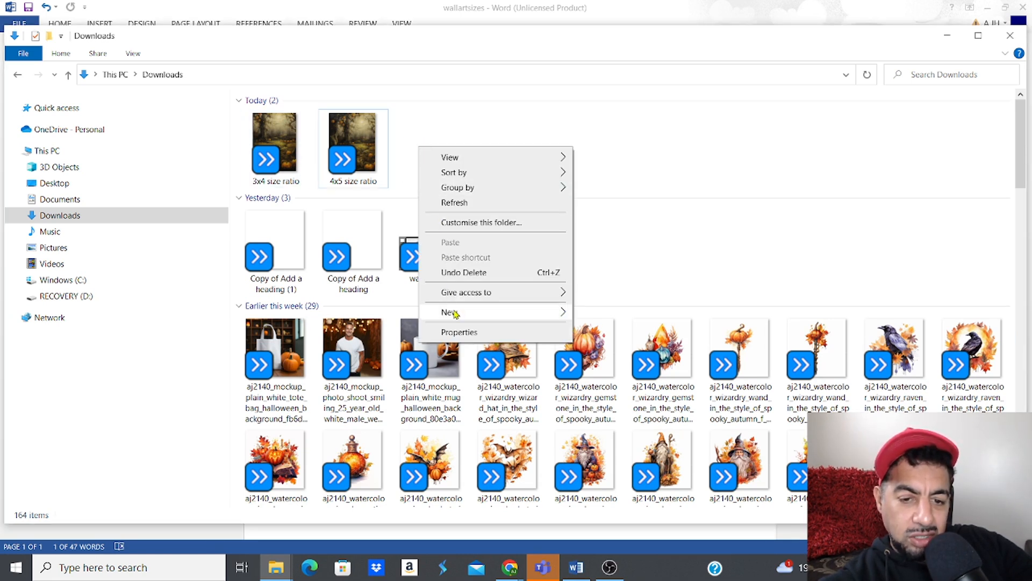
pyautogui.moveTo(455, 314)
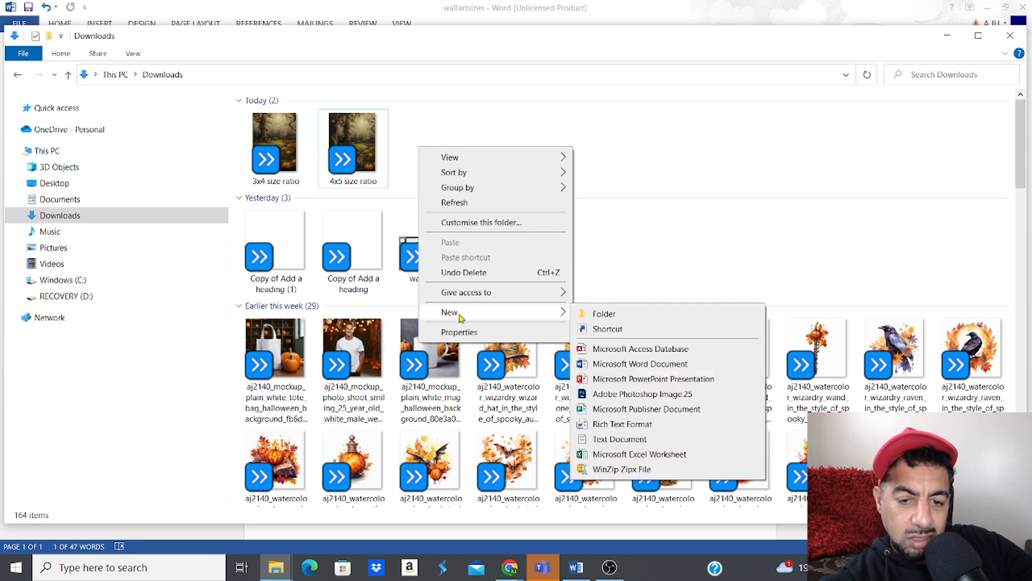
pyautogui.click(597, 315)
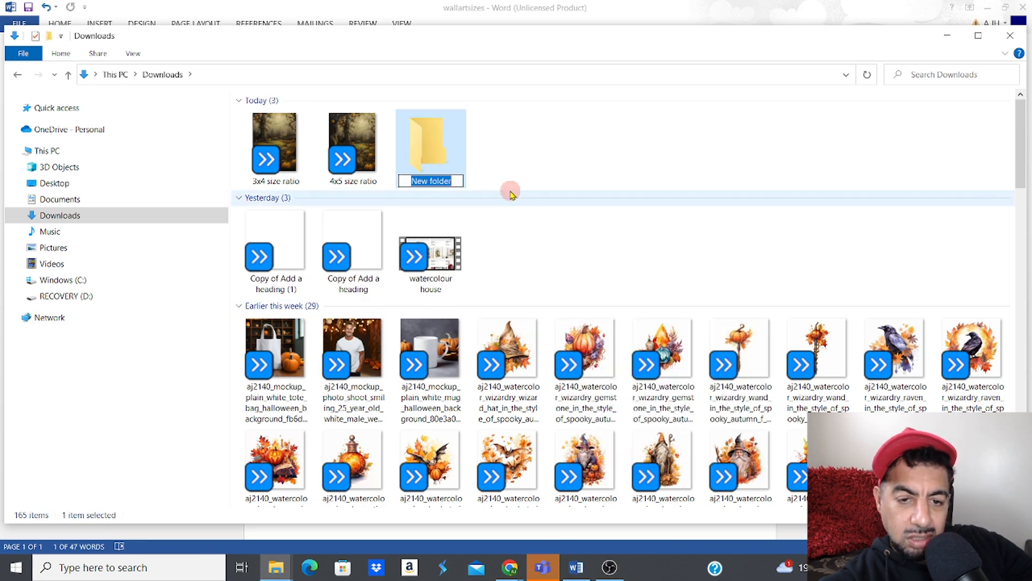
pyautogui.write('wwall art')
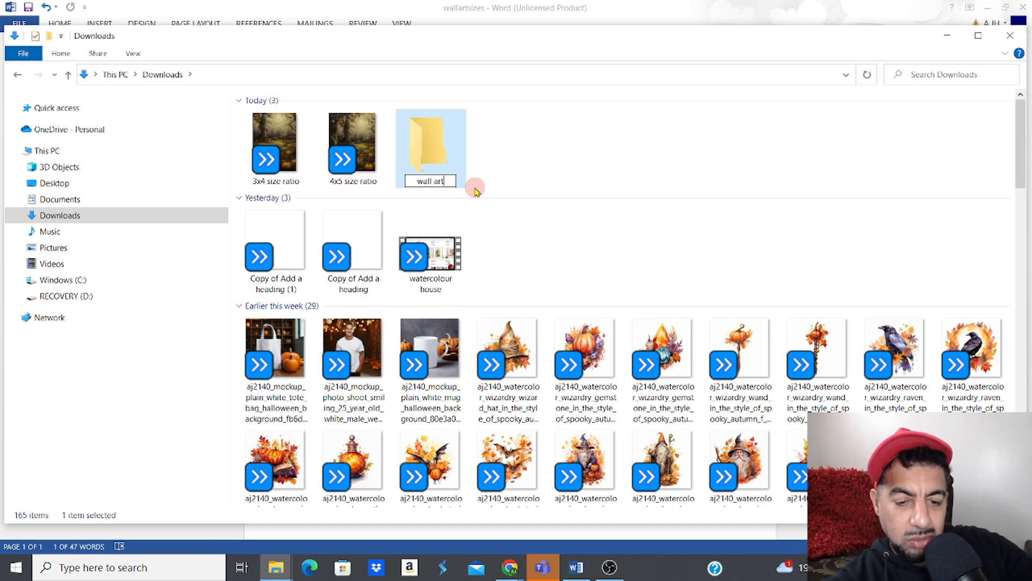
pyautogui.click(417, 181)
pyautogui.write('Halloween')
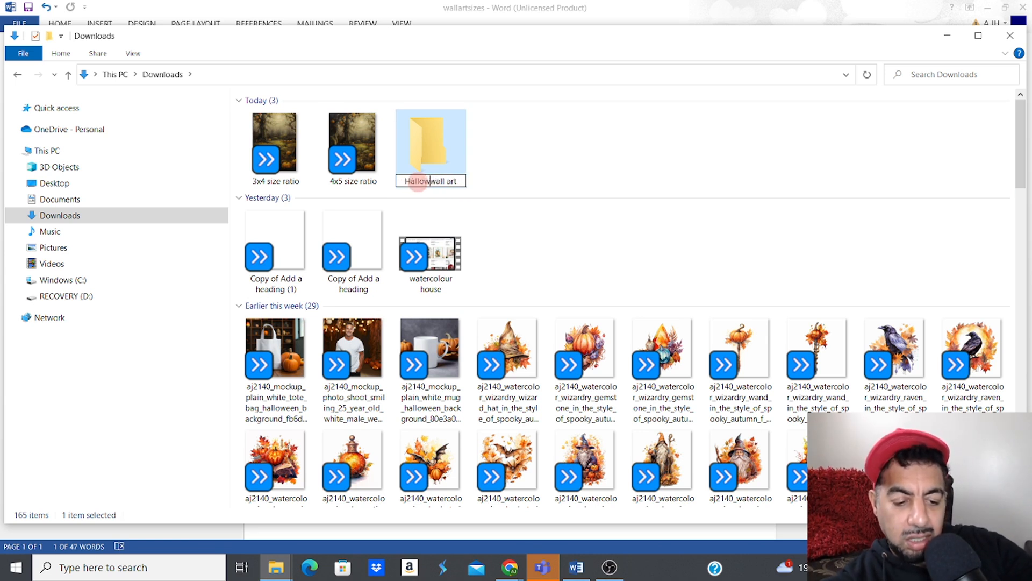
pyautogui.press('Return')
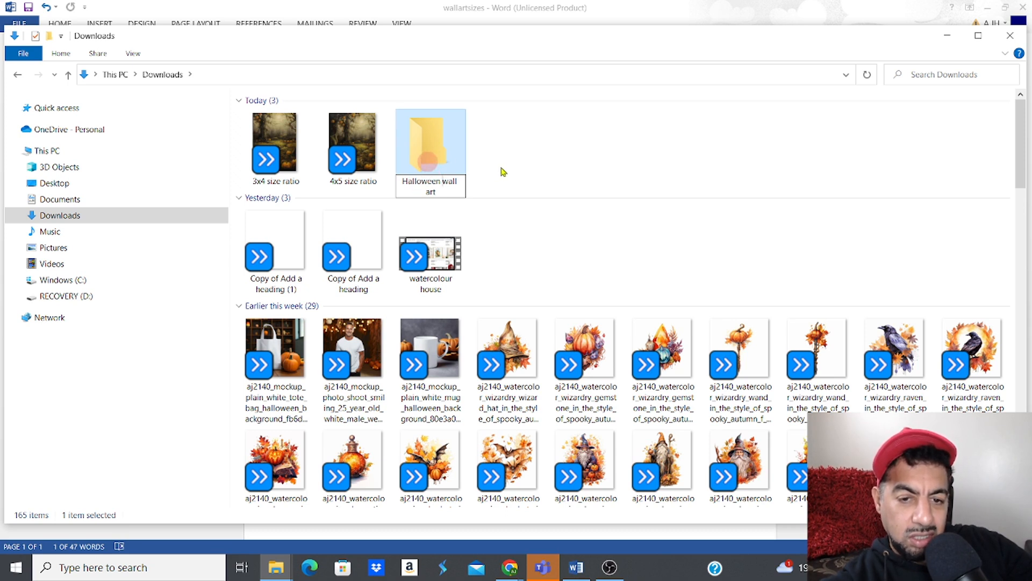
pyautogui.moveTo(352, 144); pyautogui.dragTo(419, 155)
pyautogui.moveTo(274, 144); pyautogui.dragTo(332, 154)
# Step: Rename the 'Halloween wall art' folder to 'Halloween printables'
pyautogui.click(279, 155)
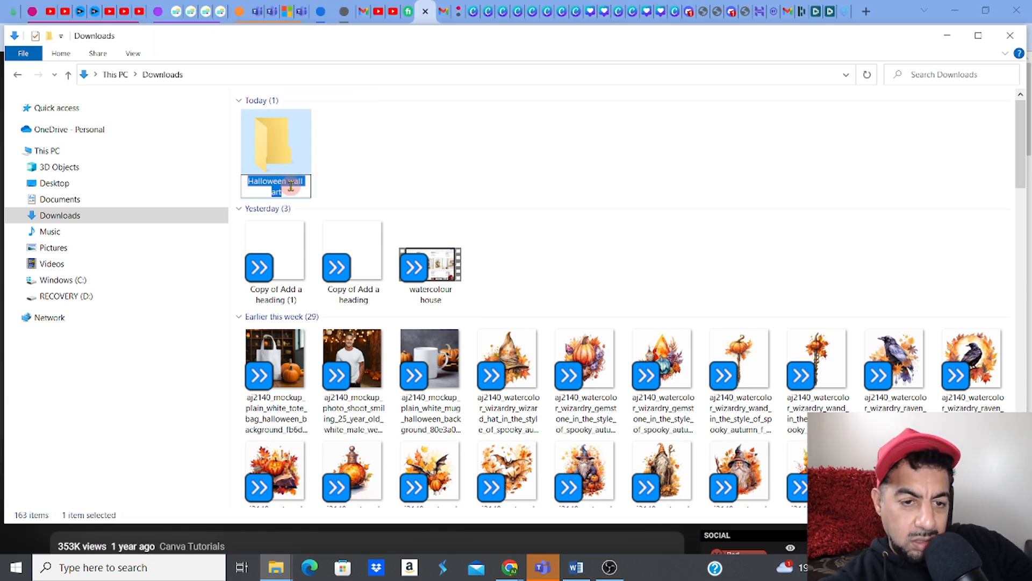
pyautogui.click(291, 183)
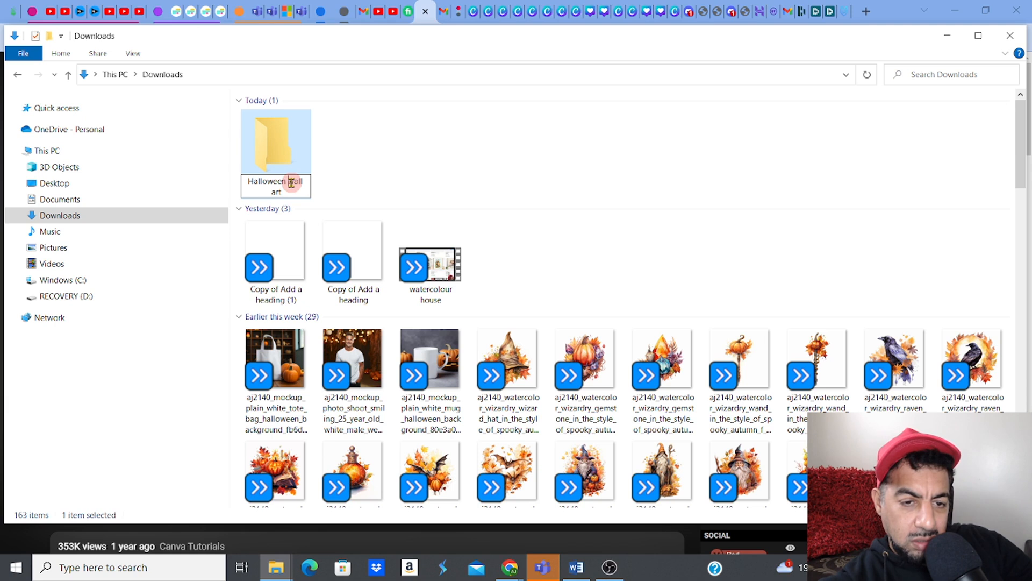
pyautogui.moveTo(291, 183); pyautogui.dragTo(303, 193)
pyautogui.write('p')
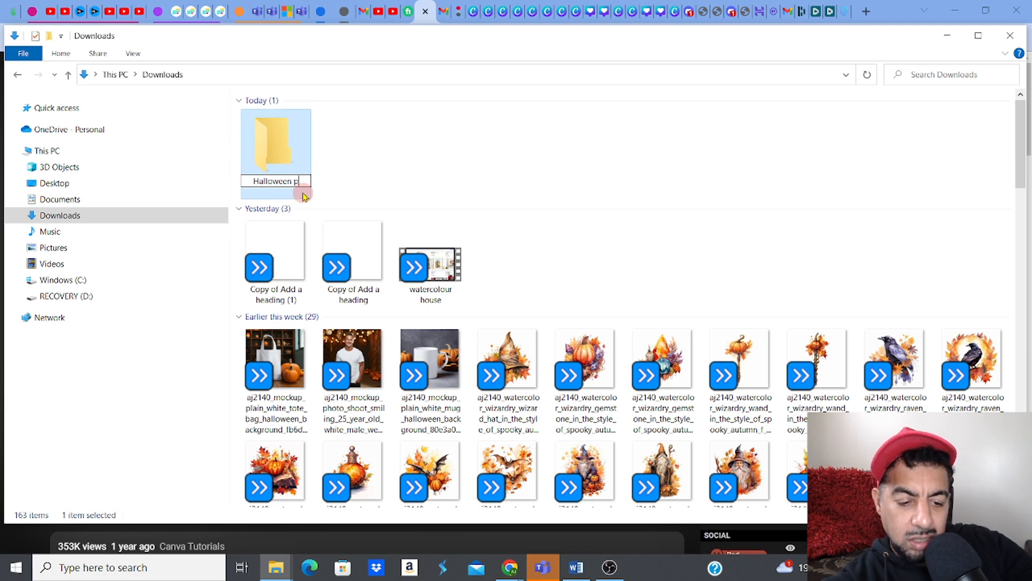
pyautogui.write('rintables')
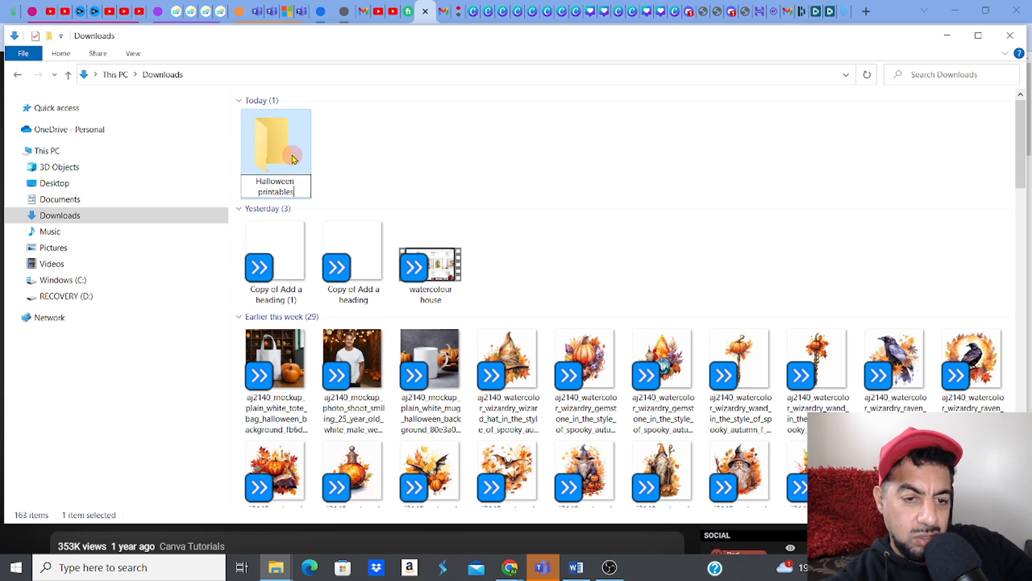
pyautogui.press('Return')
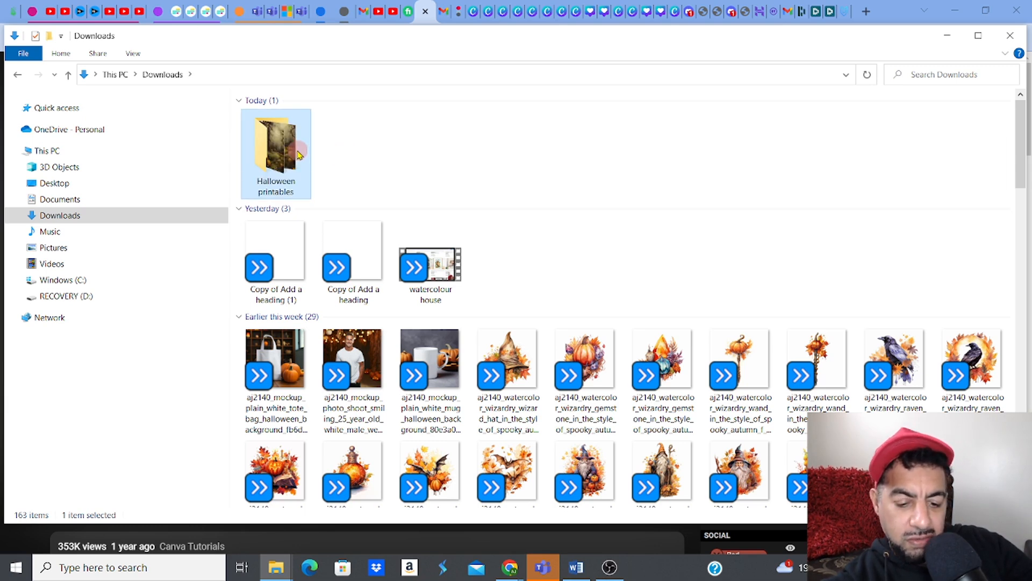
# Step: Compress the folder into a zipped 'Halloween printables' archive using Send to
pyautogui.rightClick(286, 145)
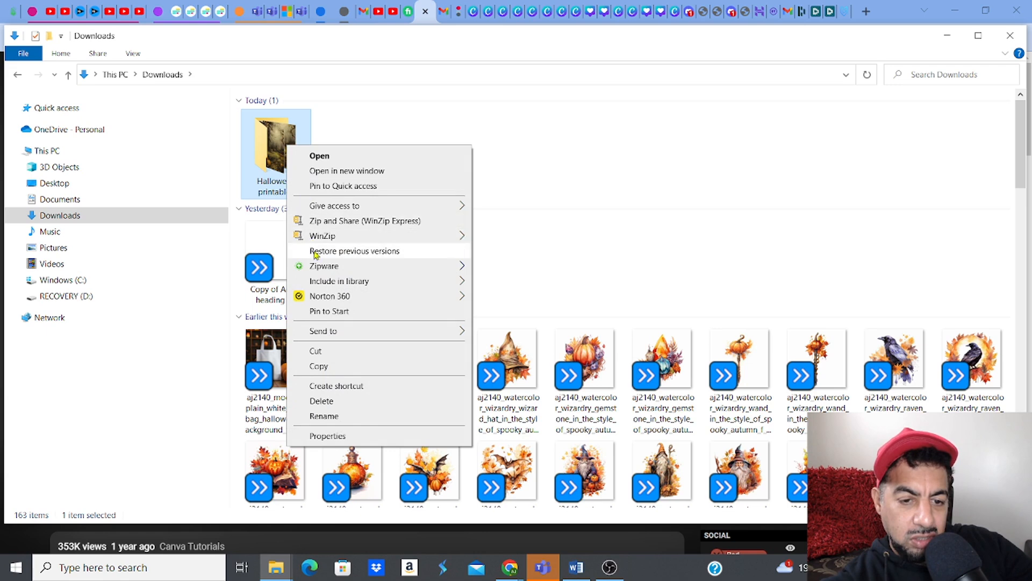
pyautogui.moveTo(337, 334)
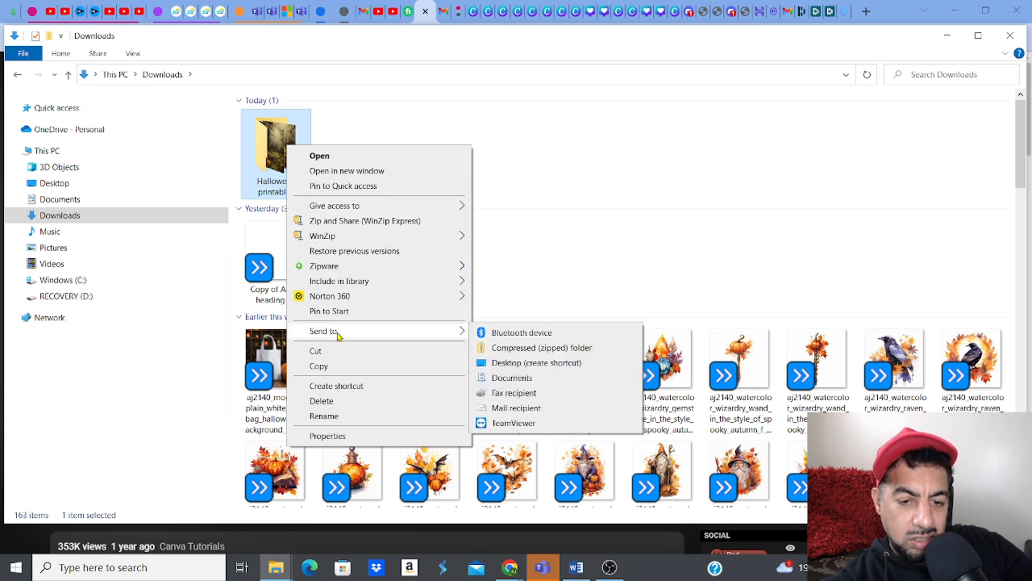
pyautogui.click(496, 348)
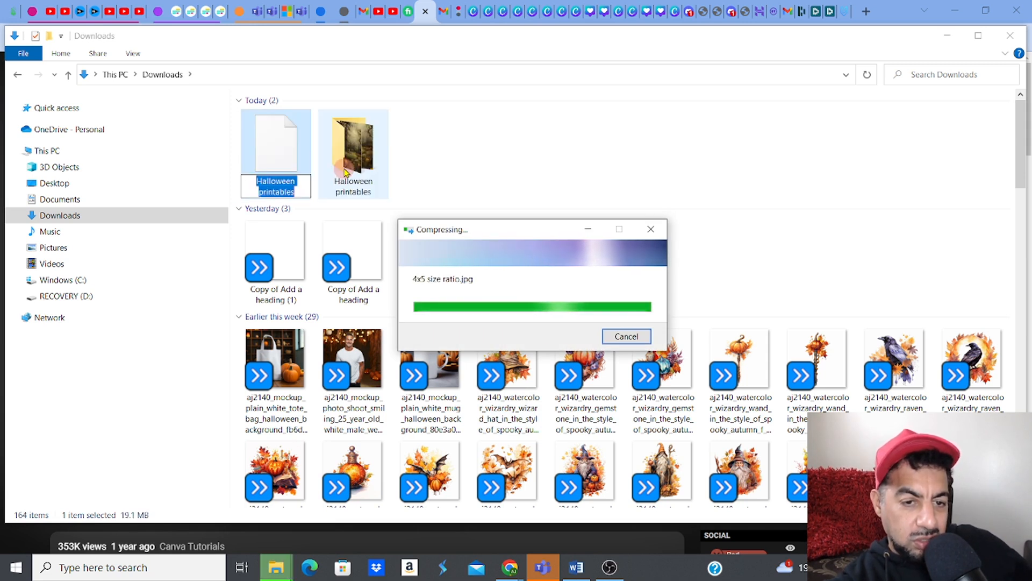
pyautogui.click(471, 164)
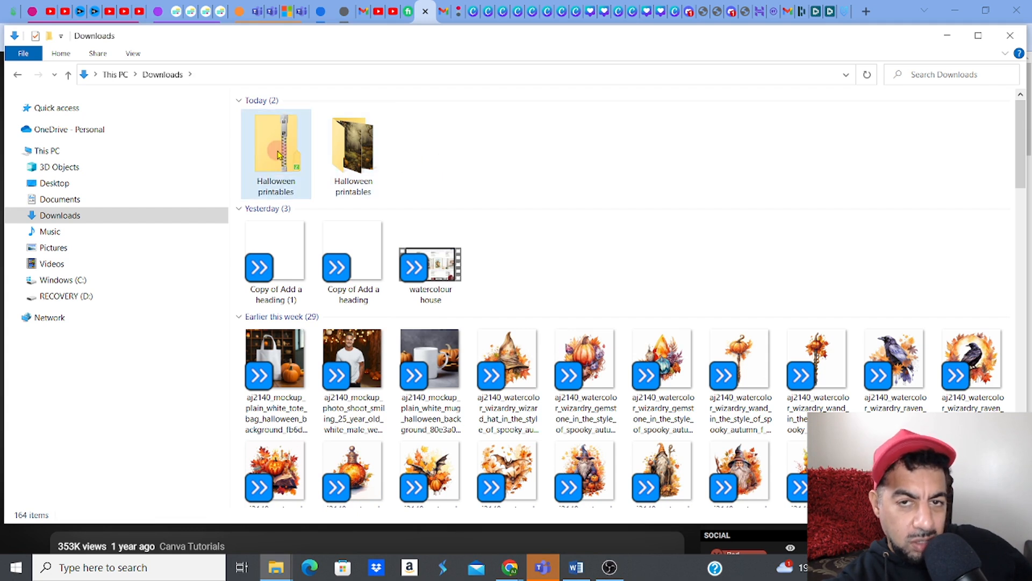
pyautogui.moveTo(278, 156)
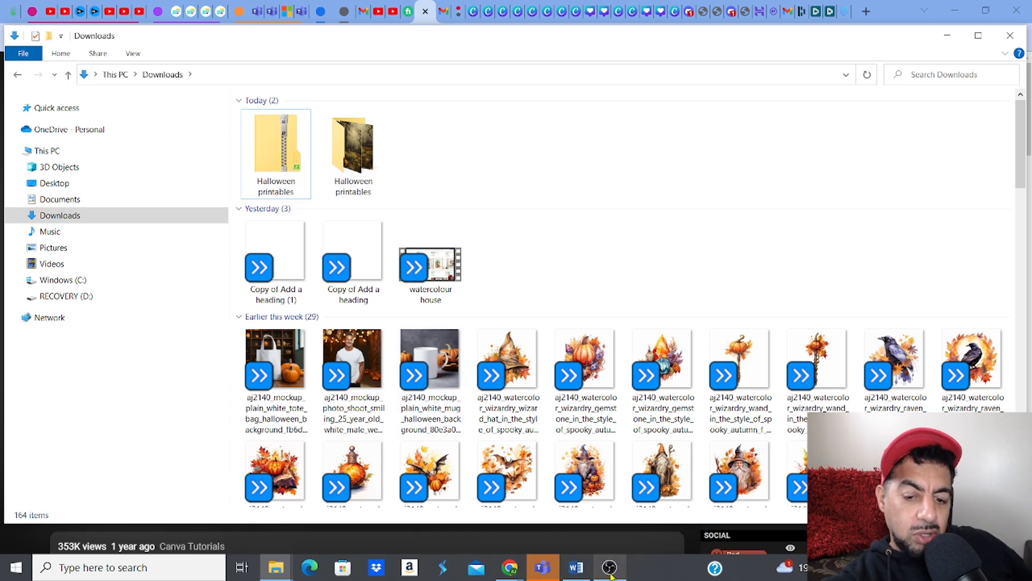
# Step: Bring the wallartsizes Word document to the front and clear the 16x20inch selection
pyautogui.moveTo(611, 576)
pyautogui.moveTo(577, 570)
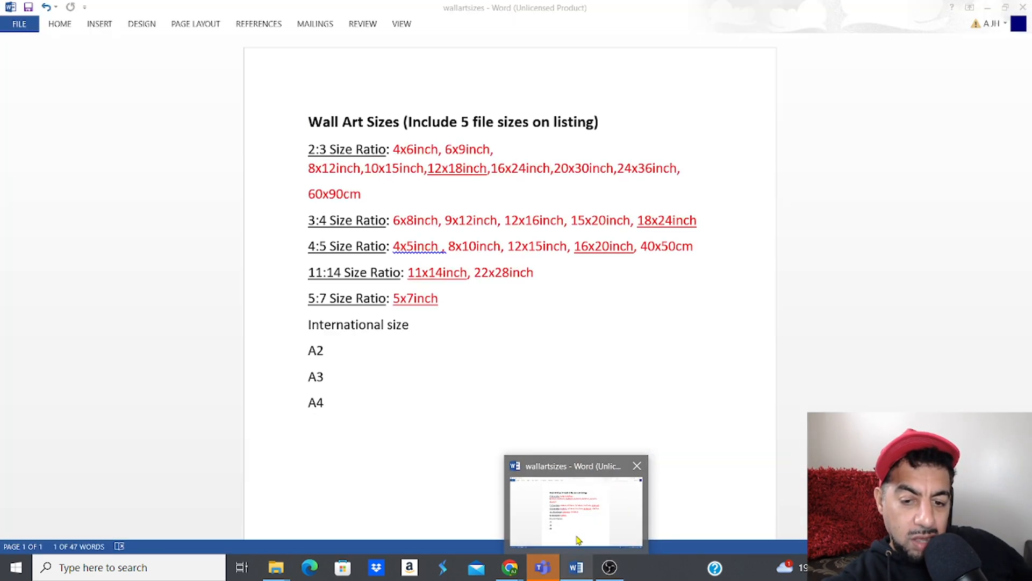
pyautogui.click(578, 546)
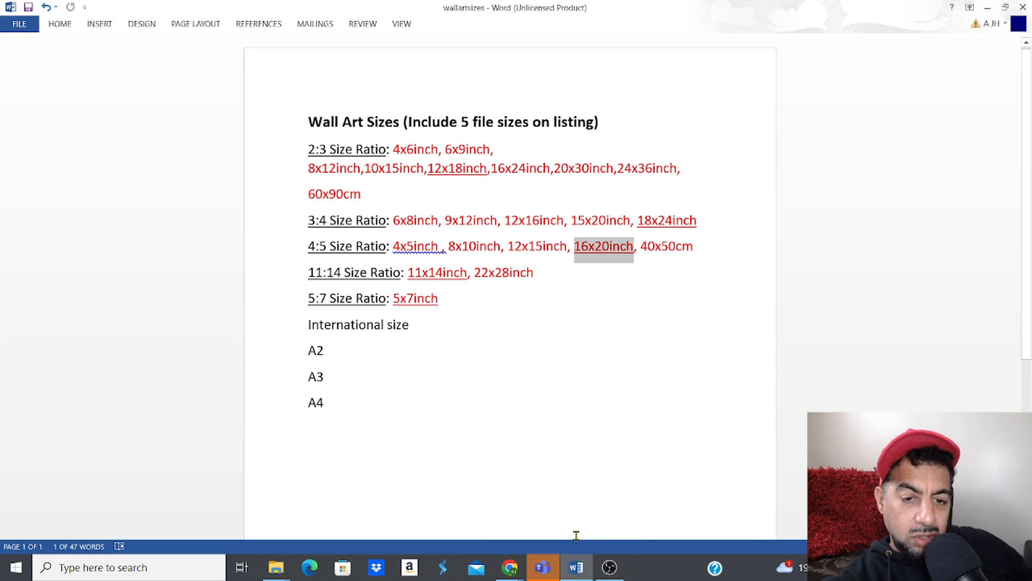
pyautogui.click(560, 325)
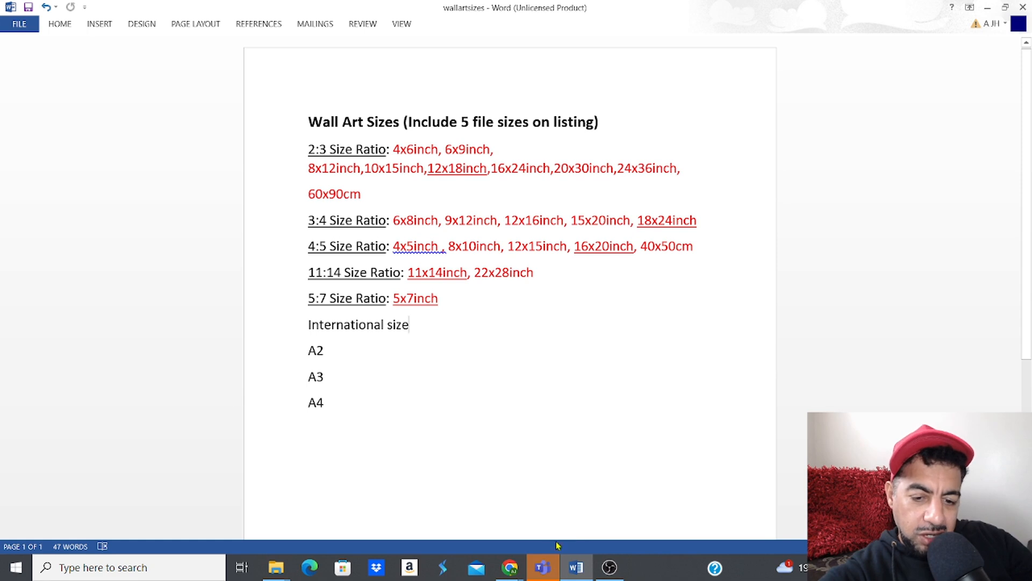
# Step: Return to the pumpkin painting design in Canva and close the new-design size panel
pyautogui.moveTo(512, 569)
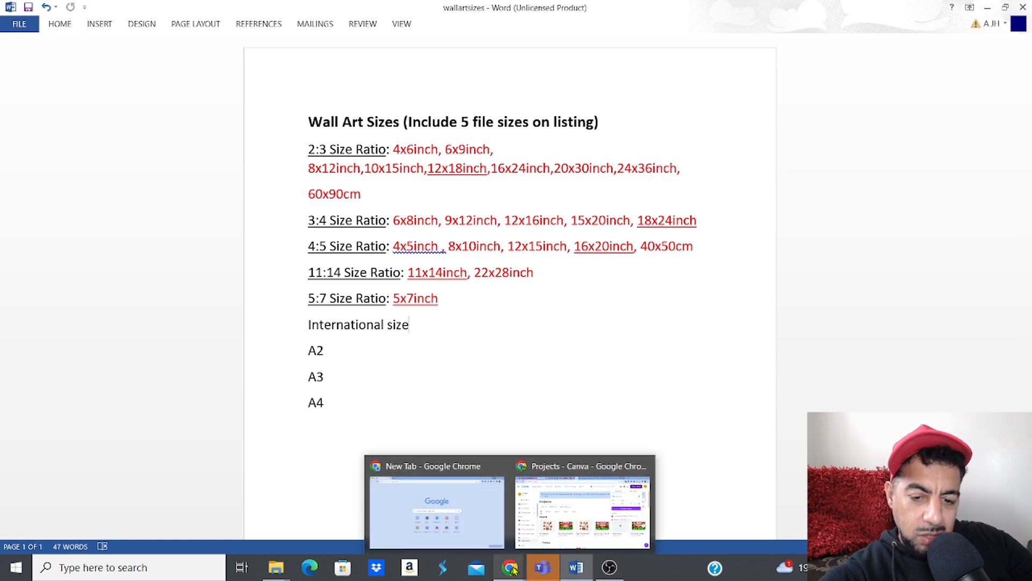
pyautogui.click(537, 467)
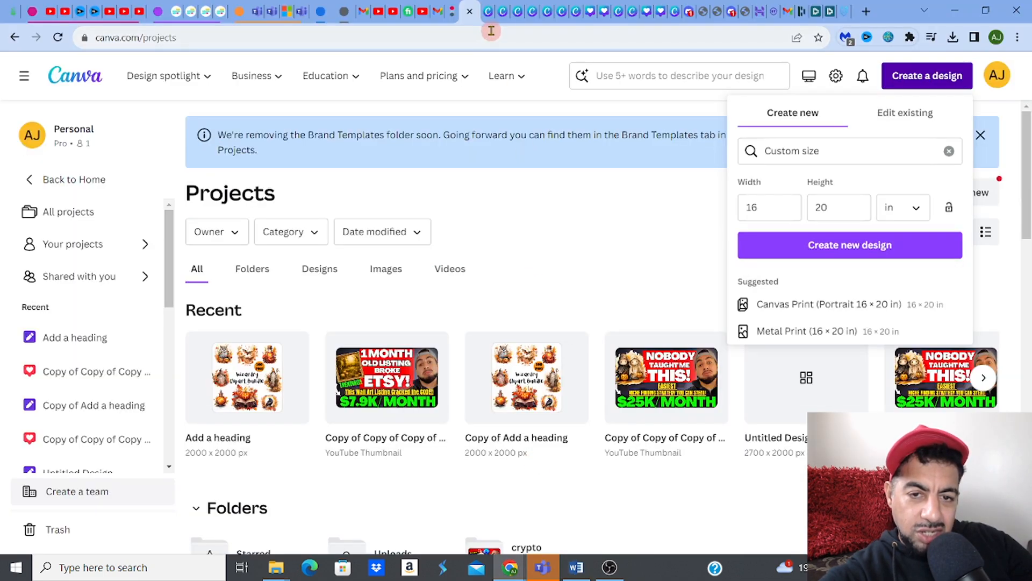
pyautogui.click(485, 11)
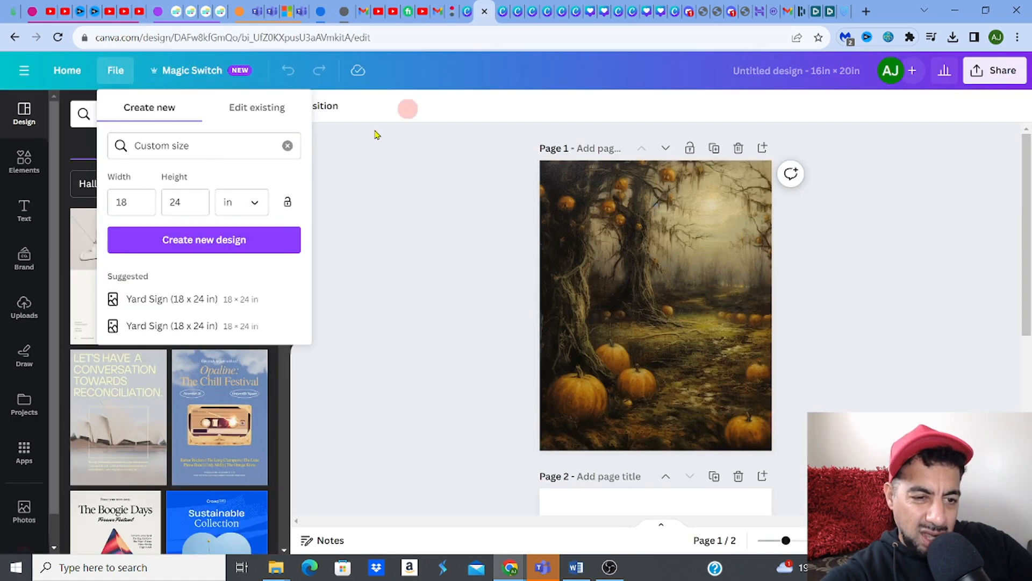
pyautogui.click(431, 181)
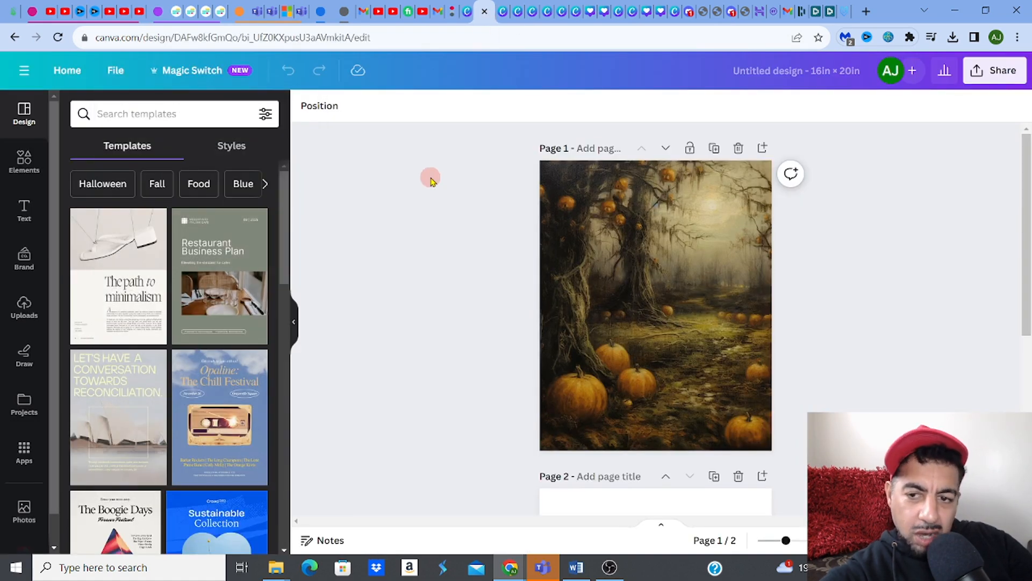
# Step: Create a new custom-size design in pixels, 2000 × 2000 px
pyautogui.click(120, 70)
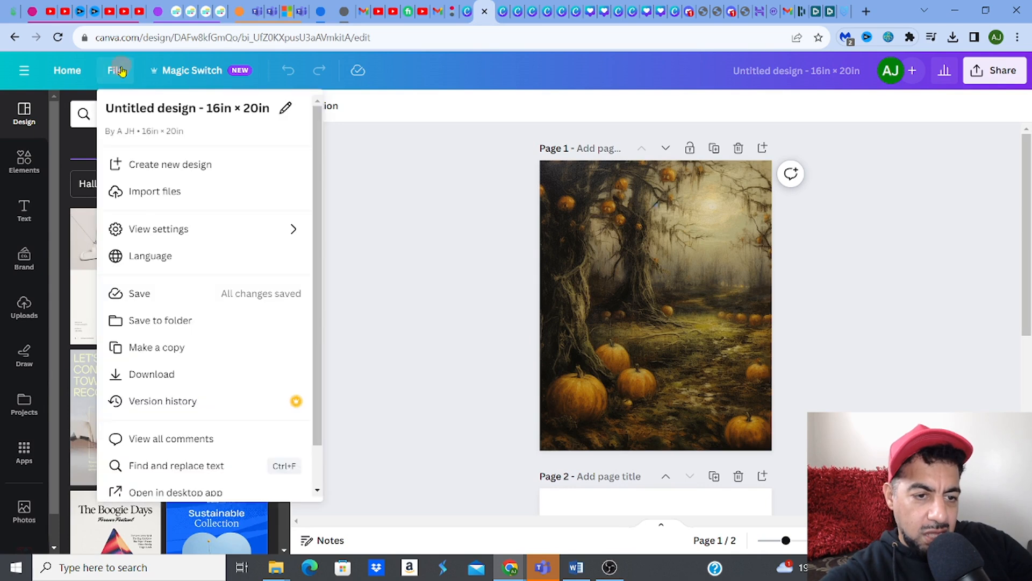
pyautogui.click(143, 165)
pyautogui.click(145, 175)
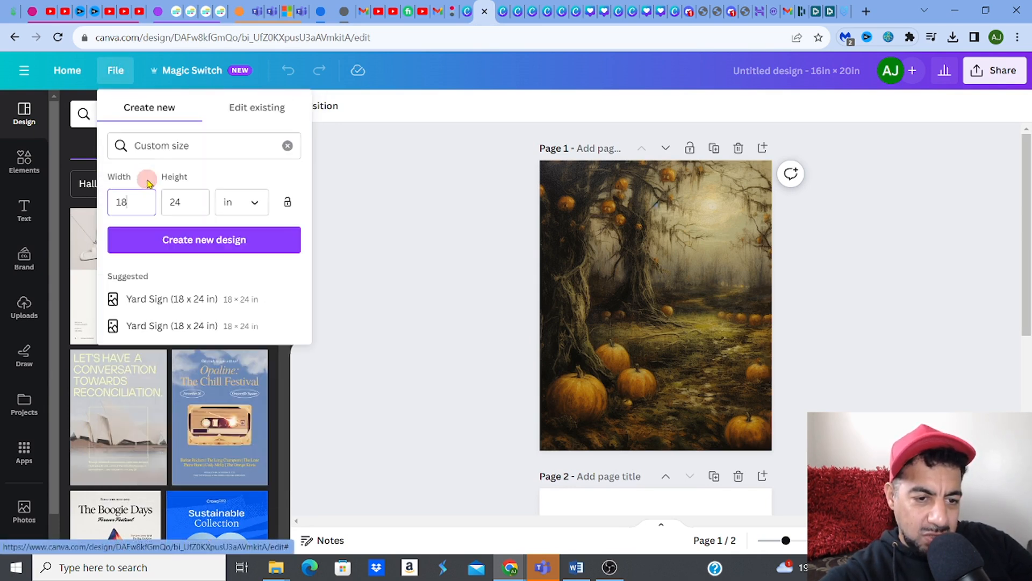
pyautogui.click(229, 207)
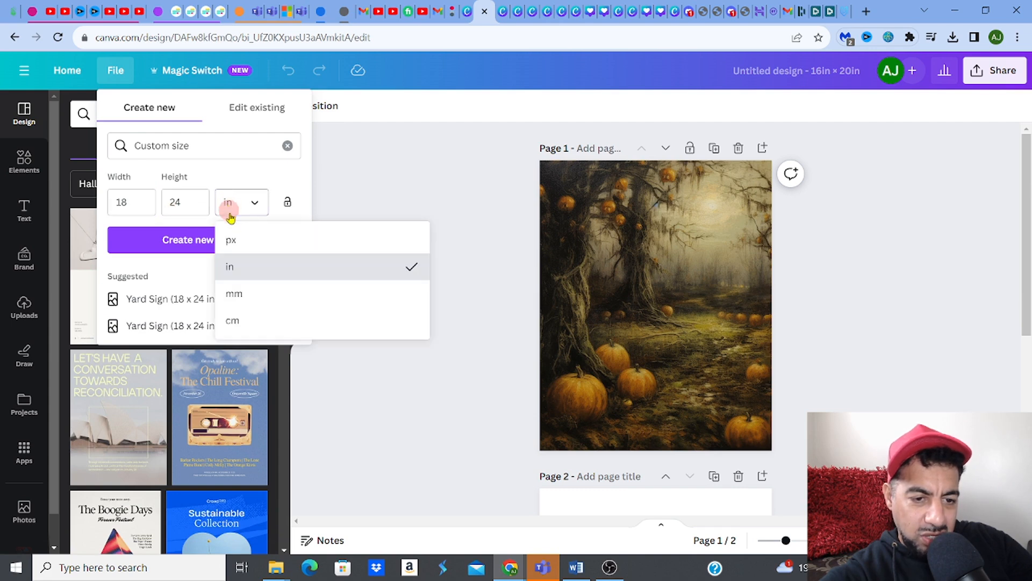
pyautogui.click(230, 240)
pyautogui.moveTo(143, 202); pyautogui.dragTo(116, 202)
pyautogui.write('1200')
pyautogui.moveTo(191, 203); pyautogui.dragTo(160, 207)
pyautogui.write('2000')
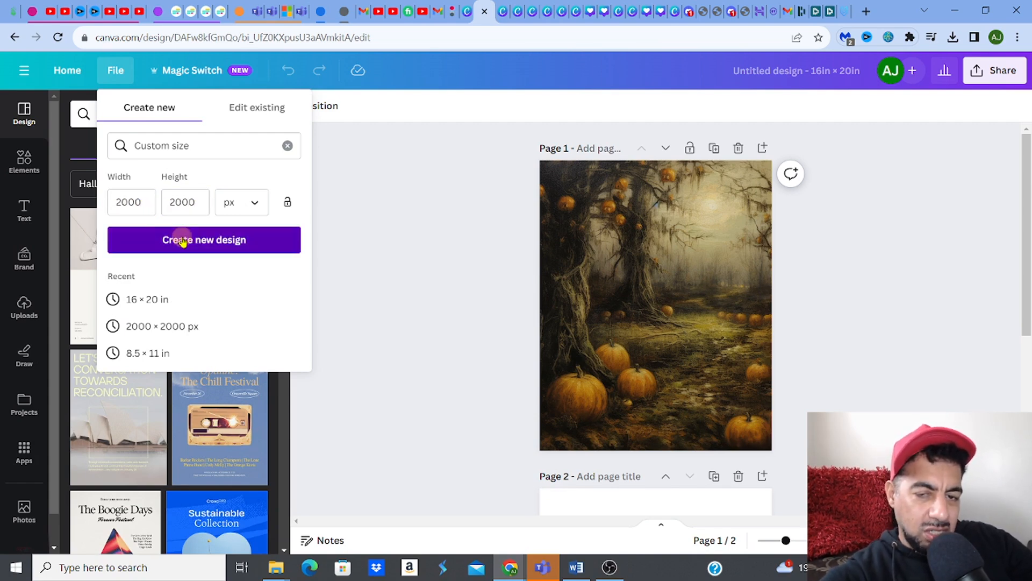
pyautogui.click(182, 241)
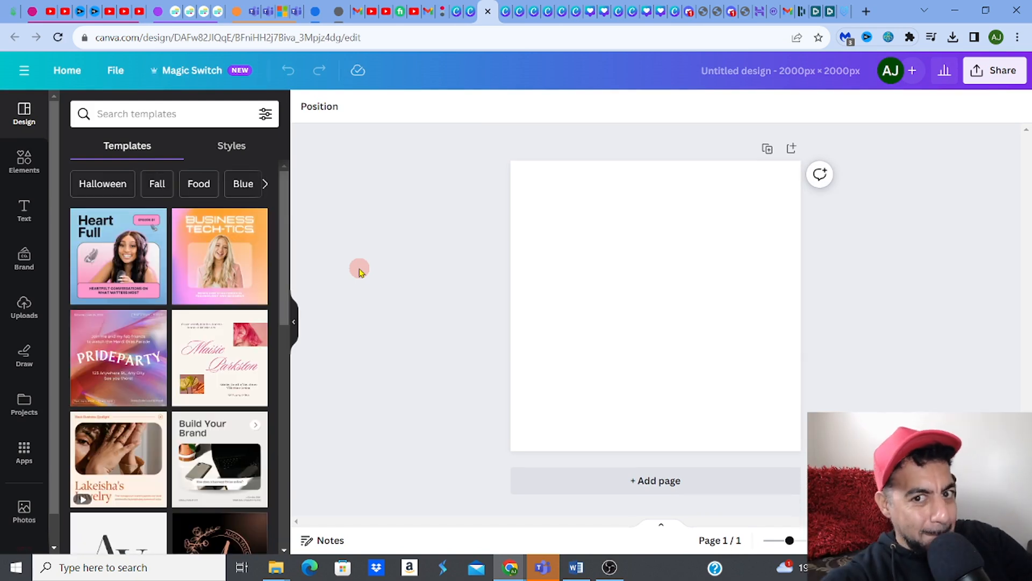
# Step: Search Elements for 'wall art mock up' and add the vase and gold-frame mockup photo
pyautogui.click(25, 161)
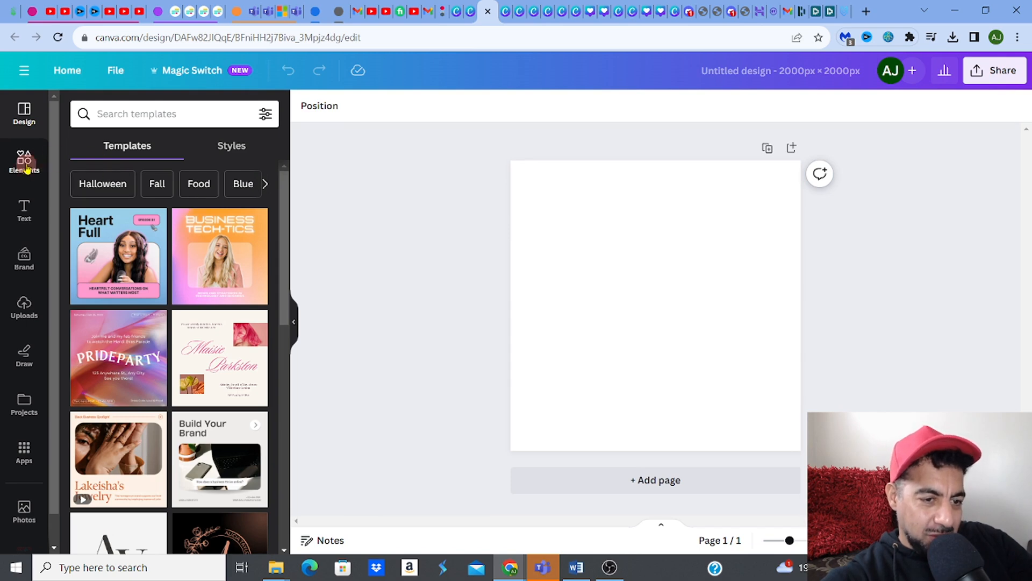
pyautogui.click(126, 114)
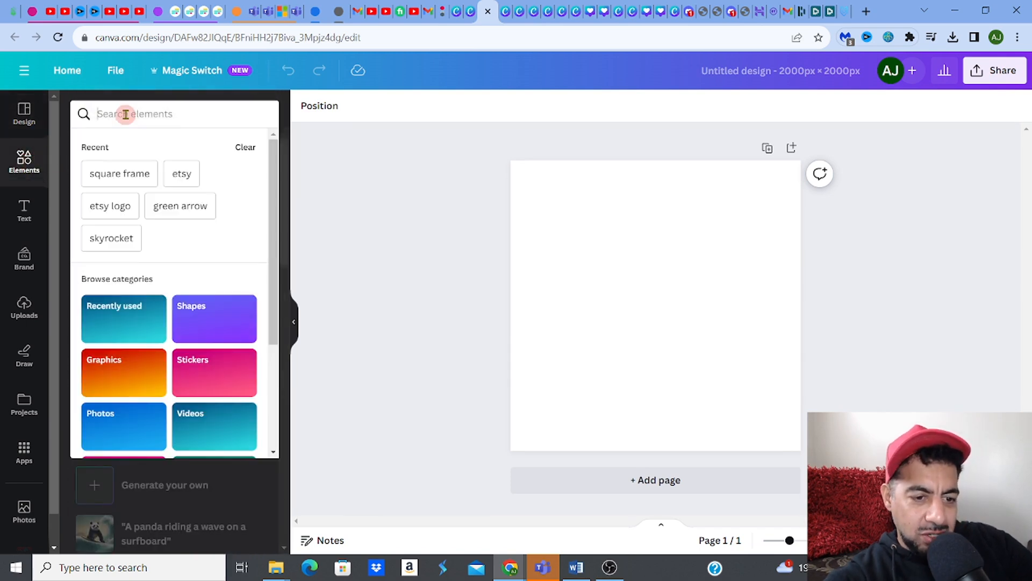
pyautogui.write('wall')
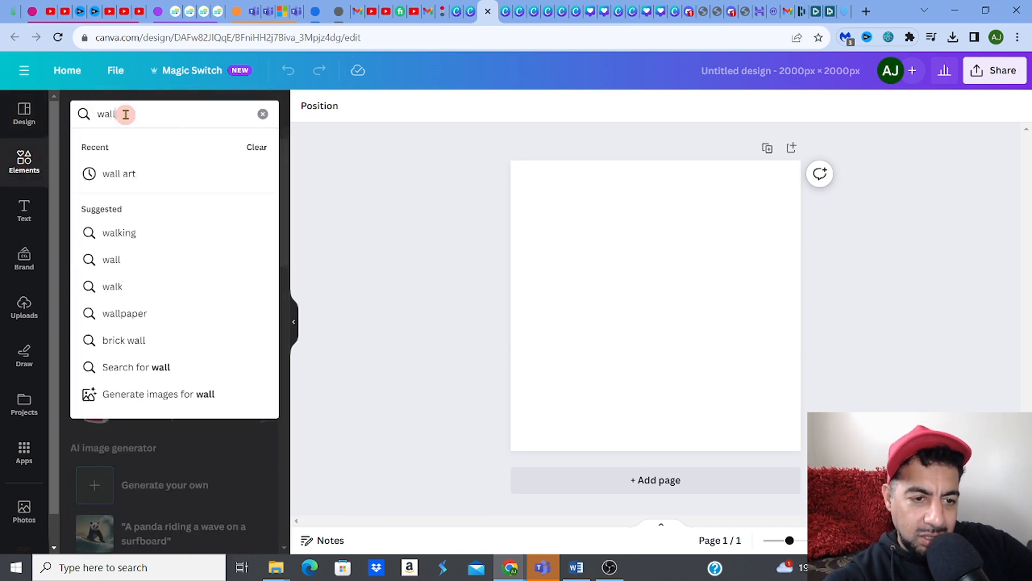
pyautogui.write(' art m')
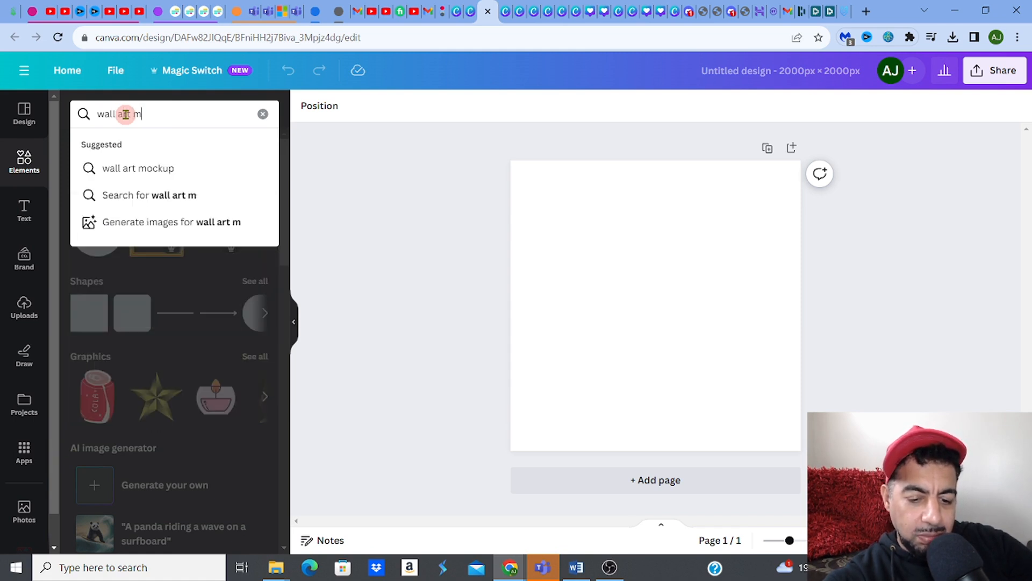
pyautogui.write('ock up')
pyautogui.press('Return')
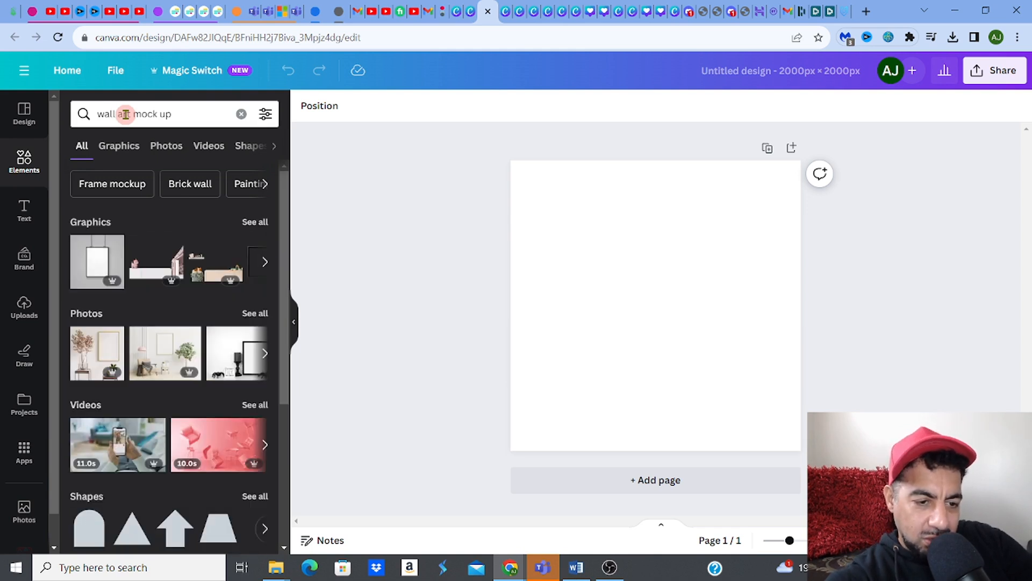
pyautogui.click(110, 340)
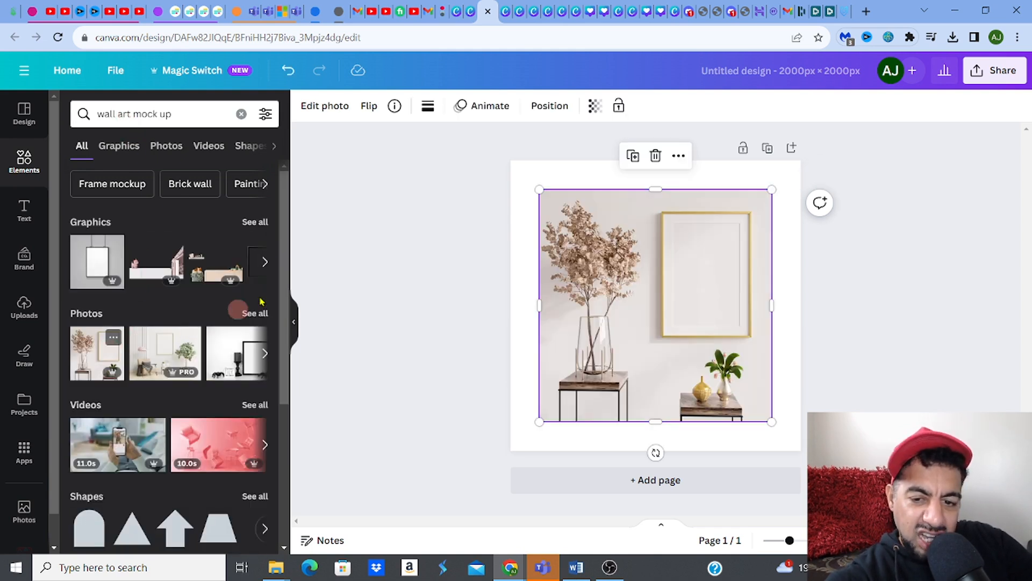
# Step: Enlarge the mockup photo from its corners until it fills the page
pyautogui.moveTo(539, 189); pyautogui.dragTo(510, 160)
pyautogui.moveTo(771, 421); pyautogui.dragTo(801, 449)
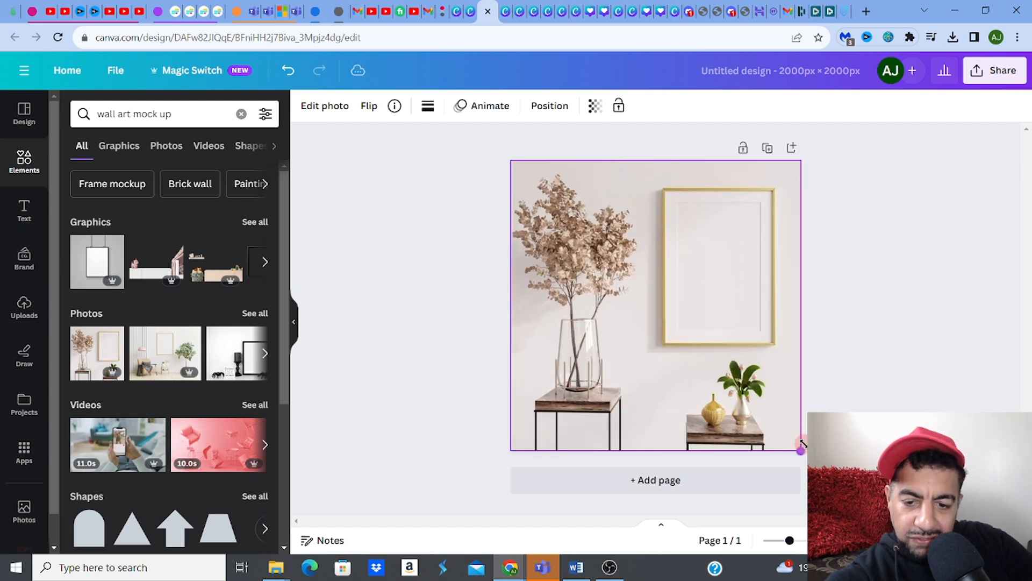
pyautogui.click(406, 322)
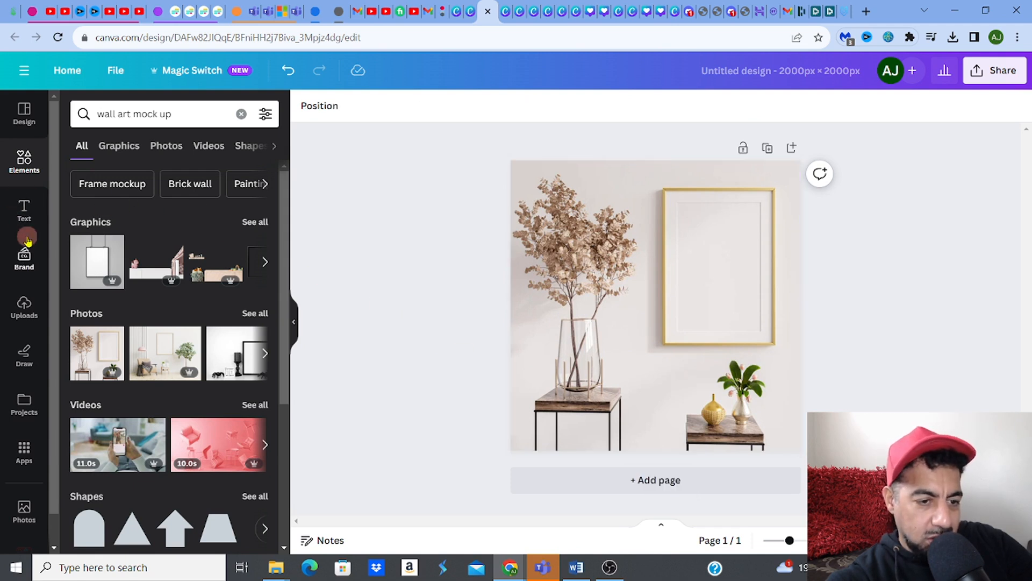
pyautogui.click(26, 307)
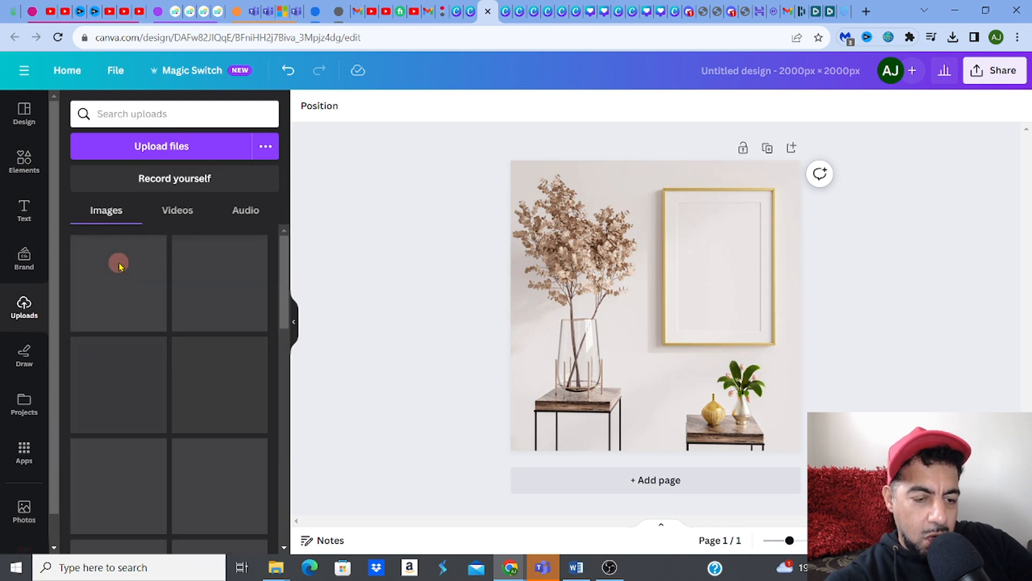
# Step: Add the pumpkin-forest painting from Uploads, then shrink and position it inside the gold frame
pyautogui.click(119, 265)
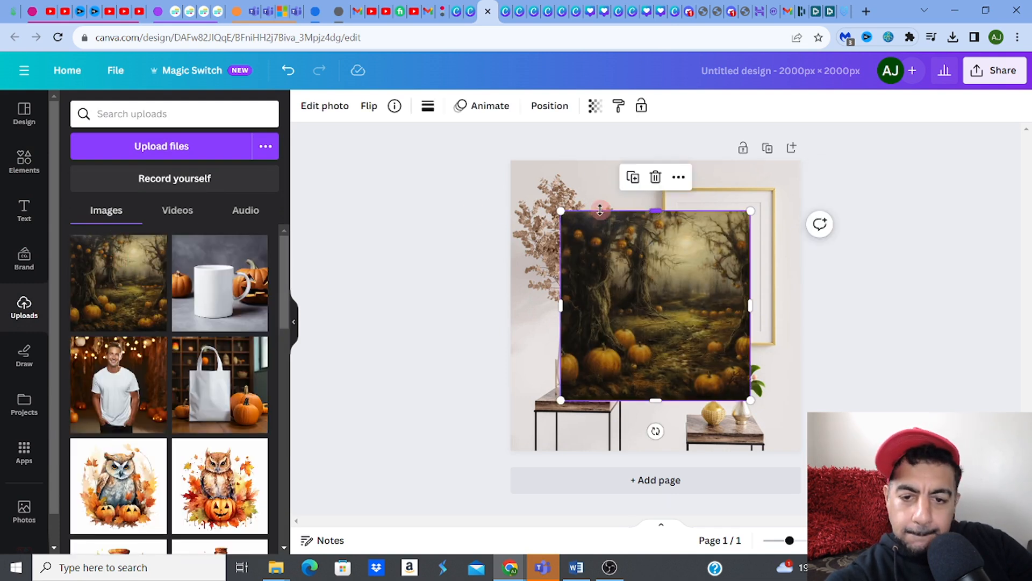
pyautogui.moveTo(561, 211); pyautogui.dragTo(647, 295)
pyautogui.moveTo(706, 342); pyautogui.dragTo(728, 237)
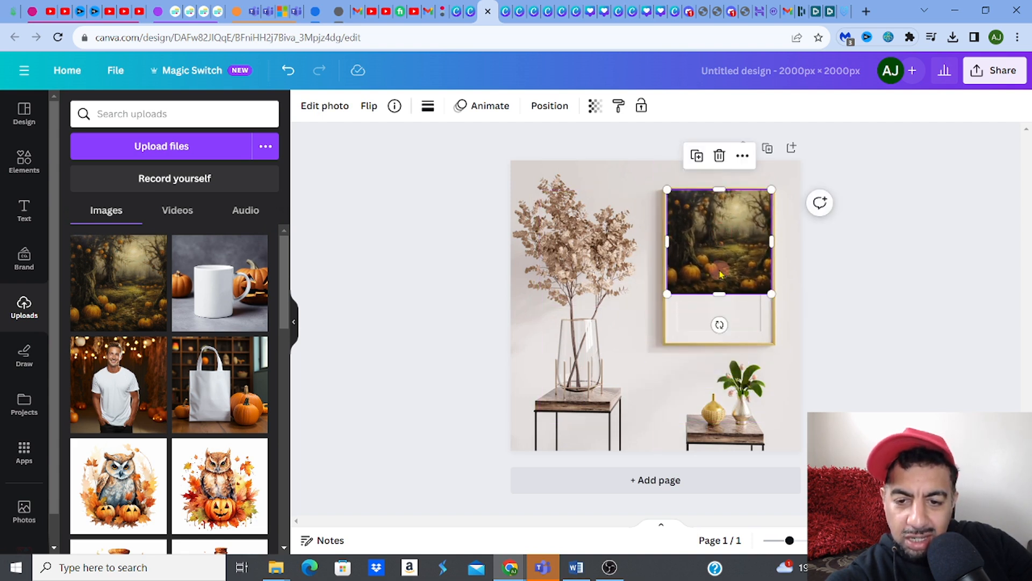
pyautogui.moveTo(719, 295); pyautogui.dragTo(720, 345)
pyautogui.moveTo(686, 287); pyautogui.dragTo(682, 287)
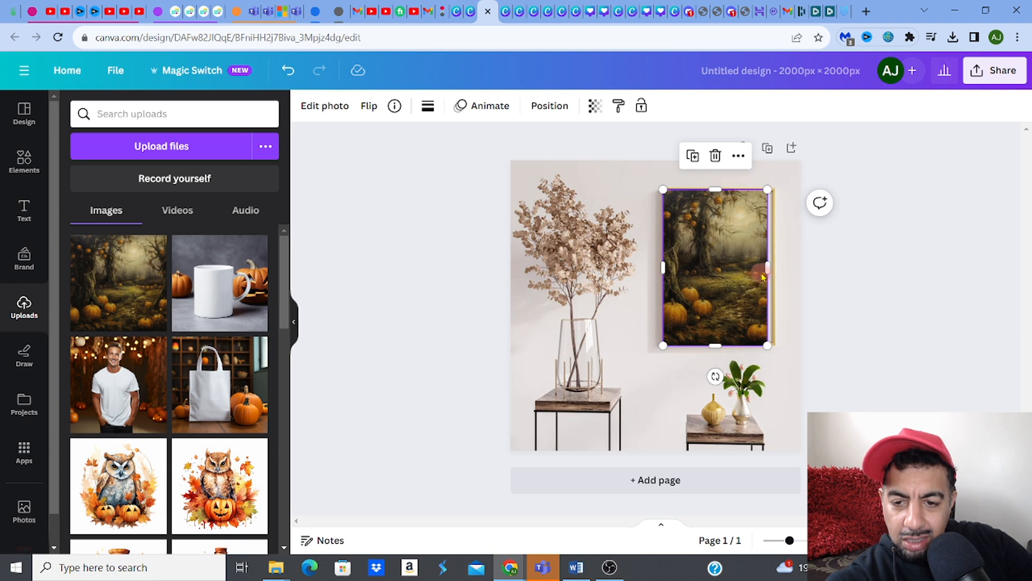
pyautogui.moveTo(766, 269); pyautogui.dragTo(774, 269)
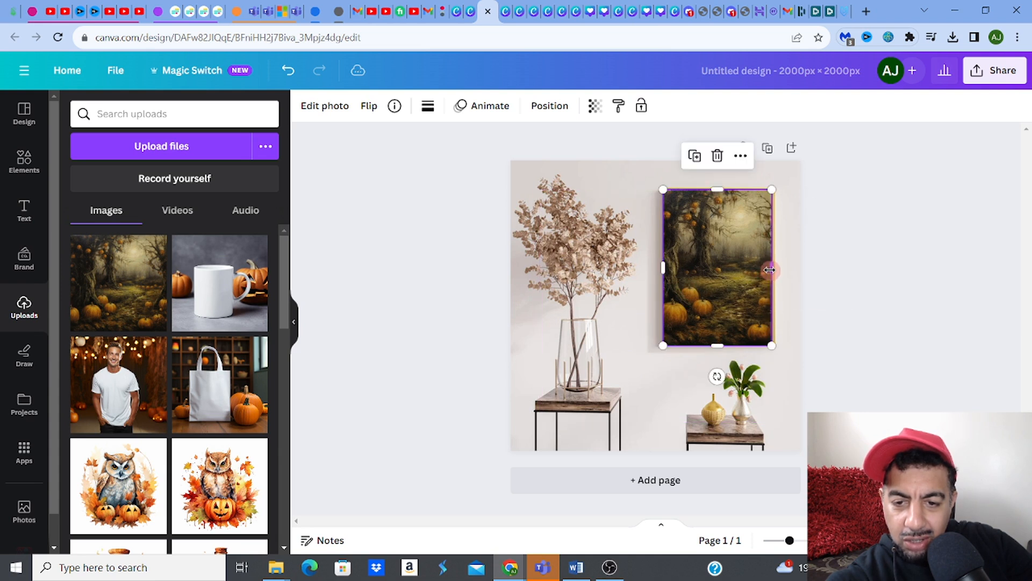
pyautogui.click(834, 294)
pyautogui.click(763, 293)
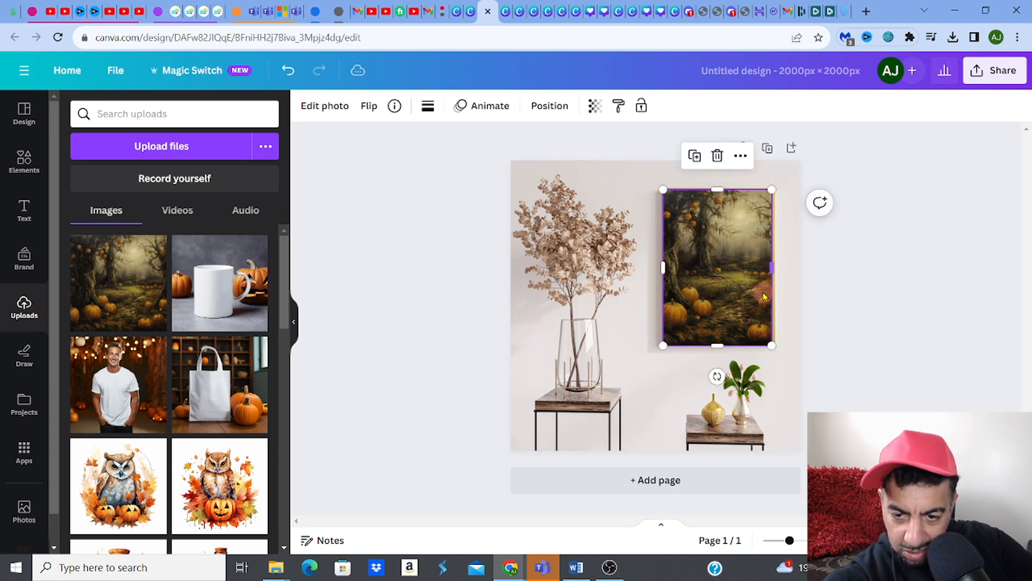
pyautogui.moveTo(721, 344); pyautogui.dragTo(719, 340)
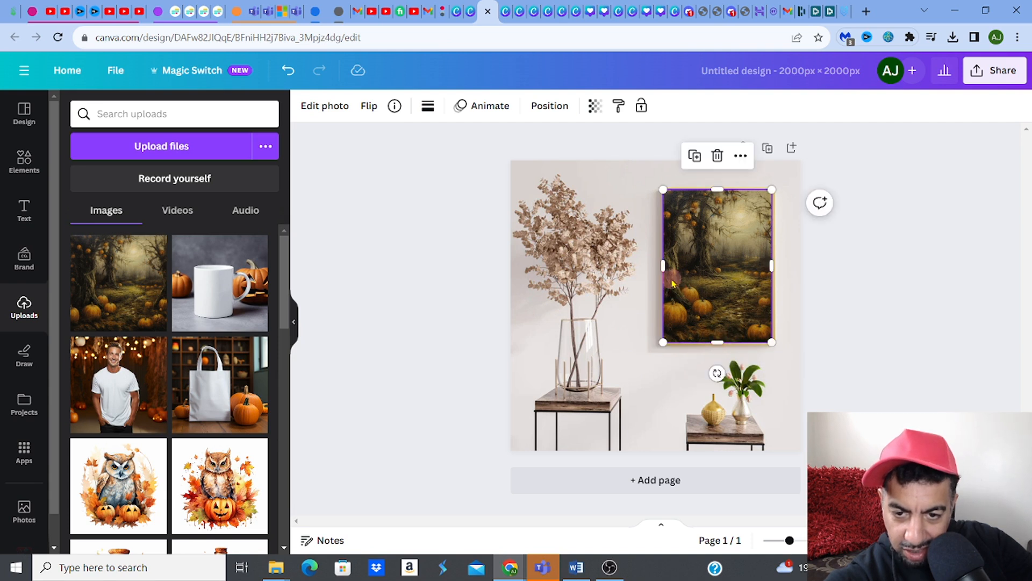
# Step: Adjust the painting's left, bottom and top edges slightly toward the frame
pyautogui.moveTo(666, 266); pyautogui.dragTo(666, 267)
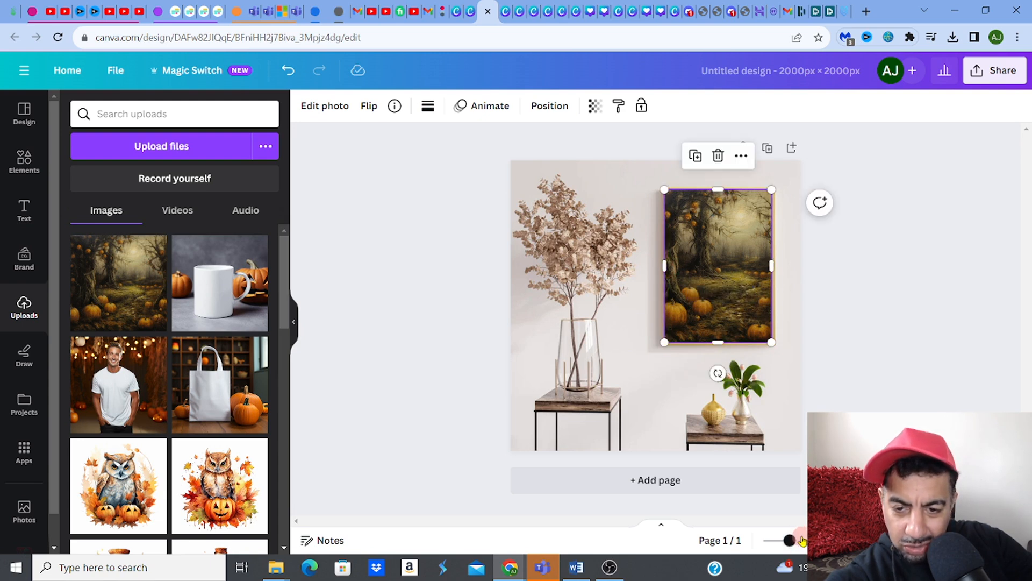
pyautogui.scroll(5, 655, 304)
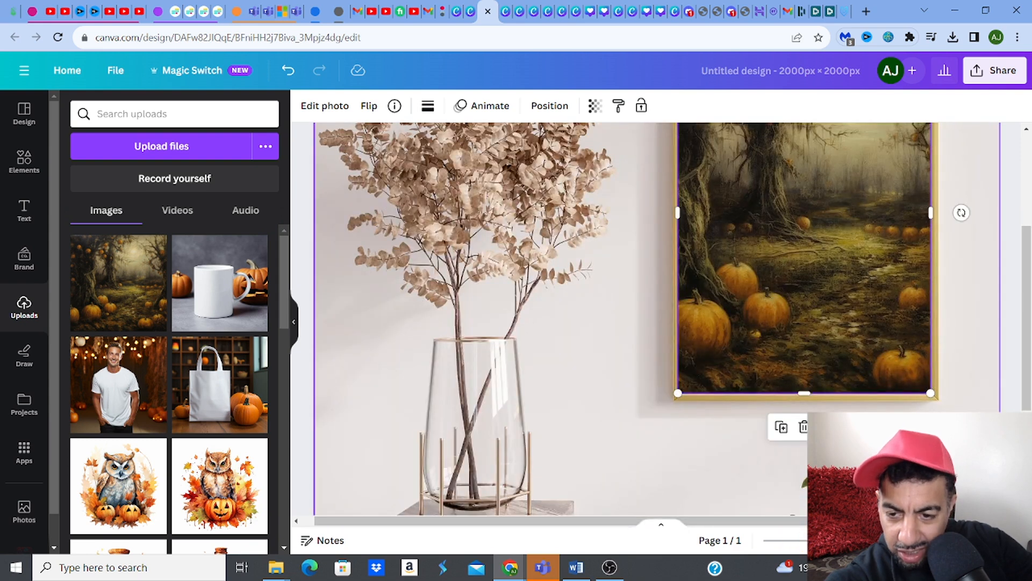
pyautogui.moveTo(805, 392); pyautogui.dragTo(805, 395)
pyautogui.scroll(3, 1026, 303)
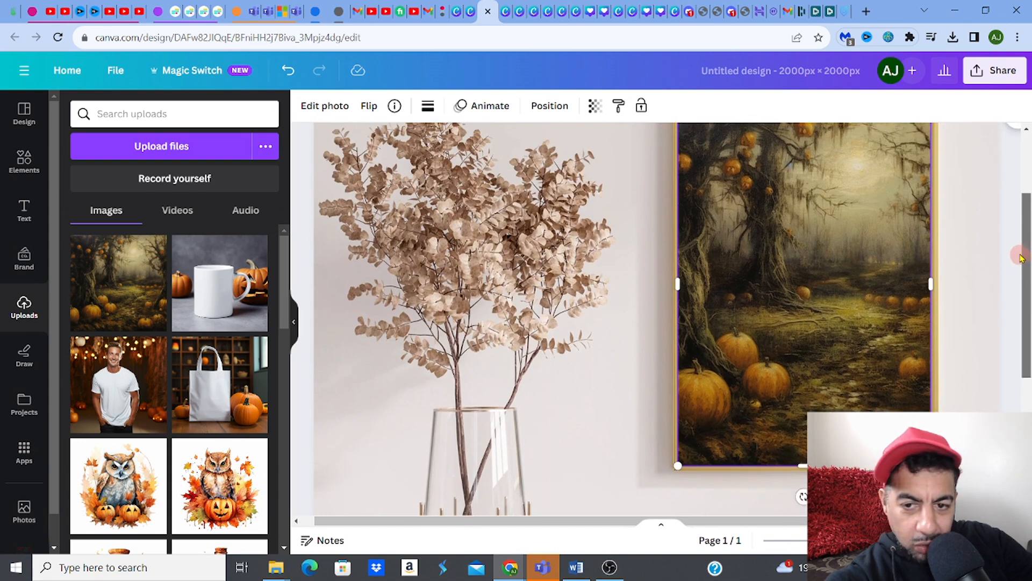
pyautogui.moveTo(802, 166); pyautogui.dragTo(804, 167)
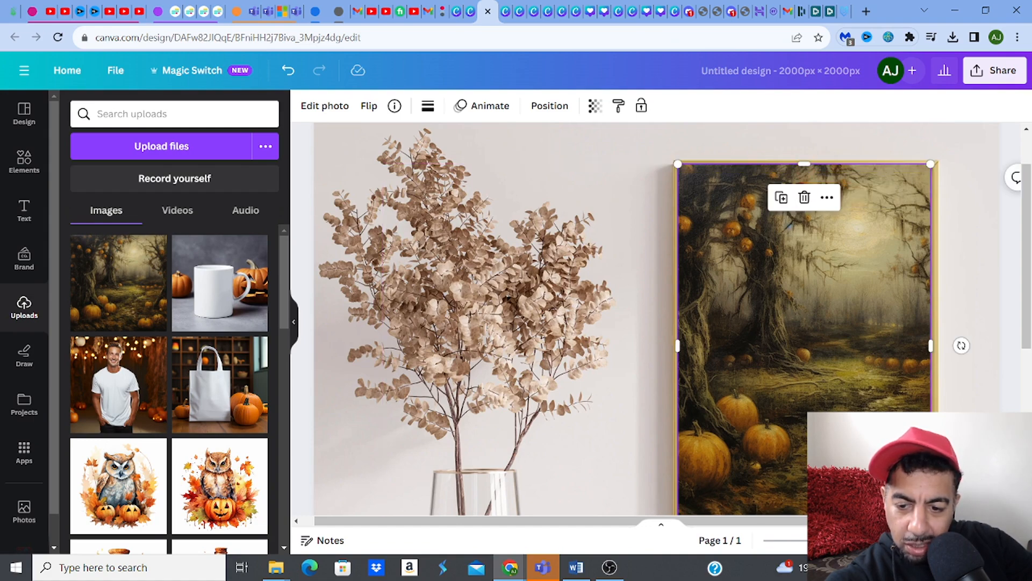
# Step: Zoomed in, lower the top edge, nudge the painting up and trim its left edge
pyautogui.moveTo(816, 540); pyautogui.dragTo(825, 540)
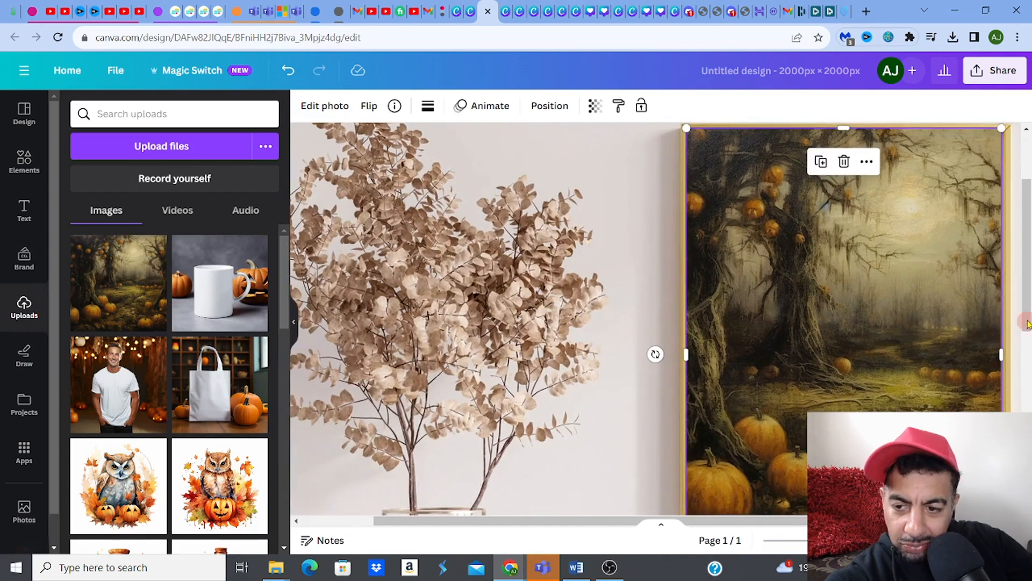
pyautogui.scroll(1, 1027, 329)
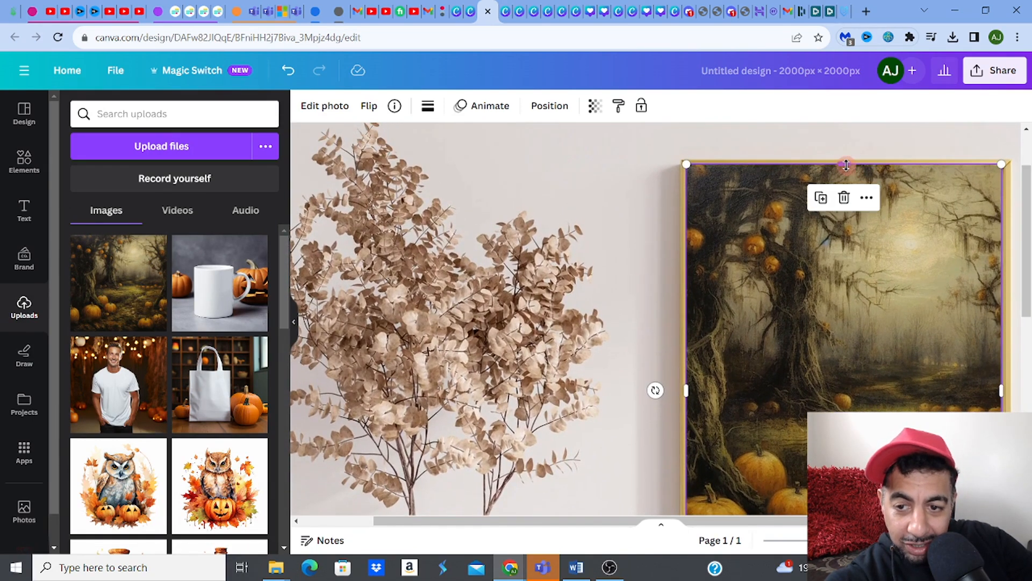
pyautogui.moveTo(843, 166); pyautogui.dragTo(848, 169)
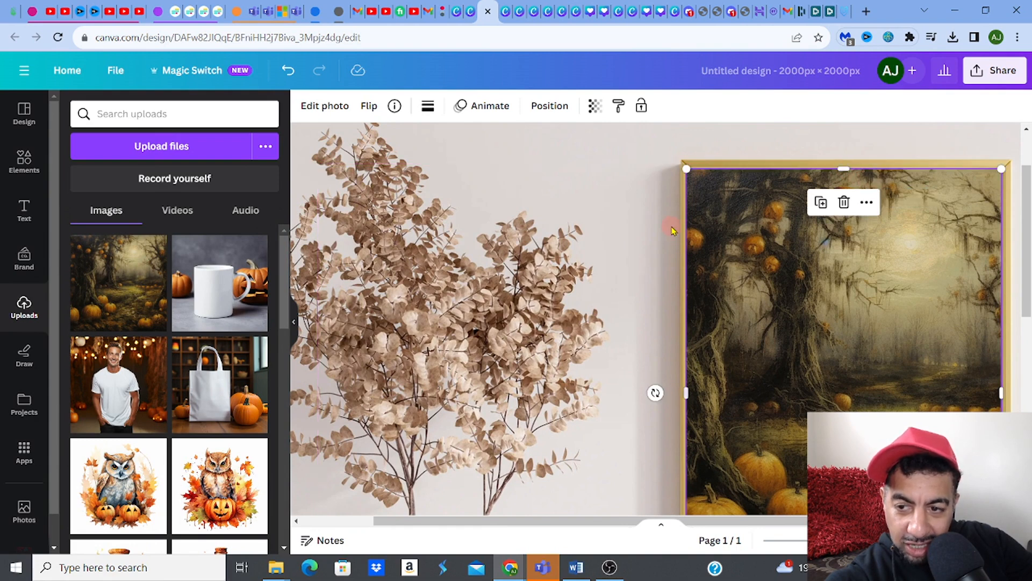
pyautogui.press('Up')
pyautogui.press('Up')
pyautogui.press('Up')
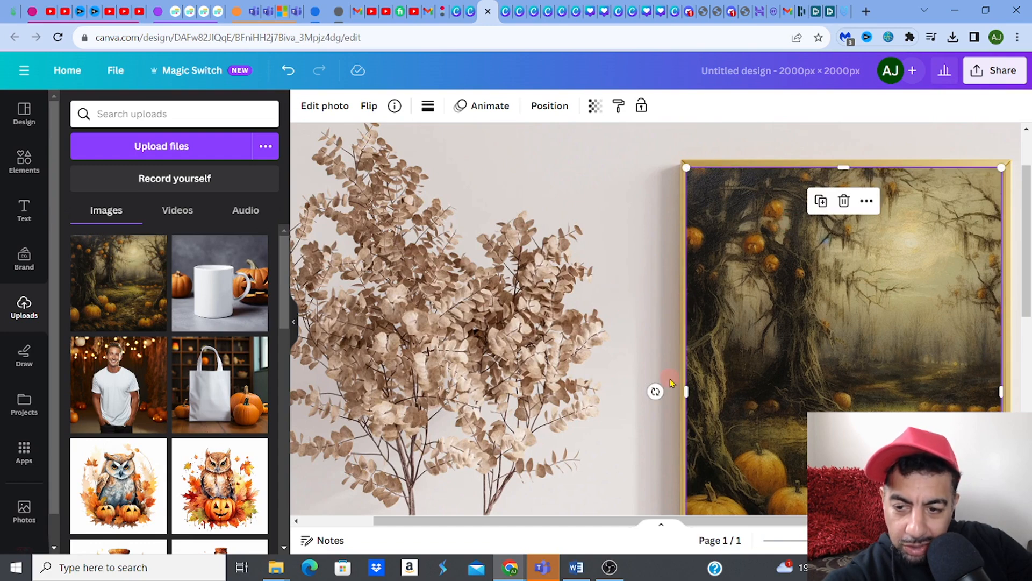
pyautogui.moveTo(688, 390); pyautogui.dragTo(688, 388)
pyautogui.scroll(-4, 688, 380)
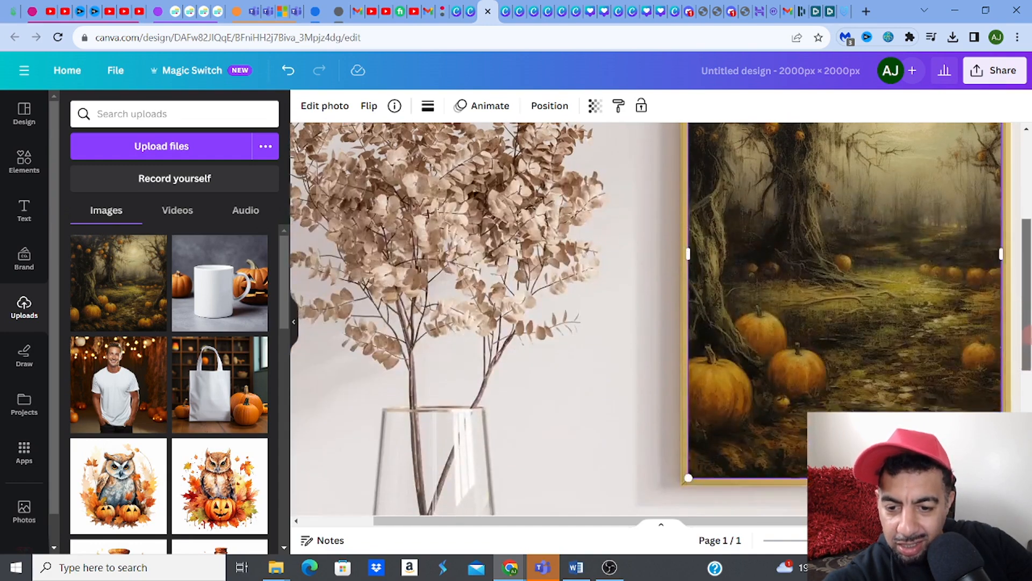
pyautogui.moveTo(1028, 351); pyautogui.dragTo(1028, 349)
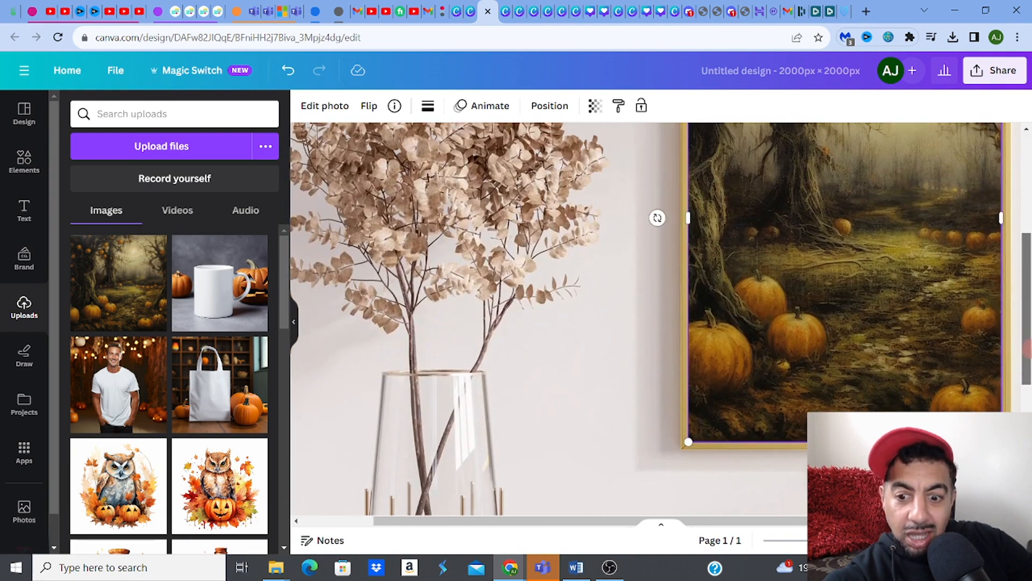
pyautogui.moveTo(823, 541); pyautogui.dragTo(791, 541)
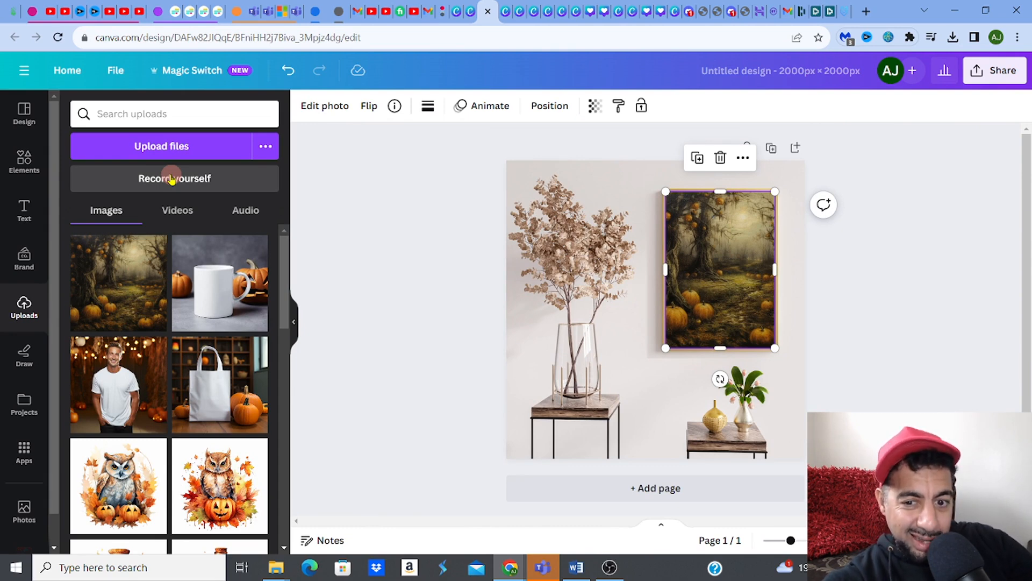
# Step: Download the mockup as a 2000 × 2000 px PNG, Untitled design.png
pyautogui.click(1004, 74)
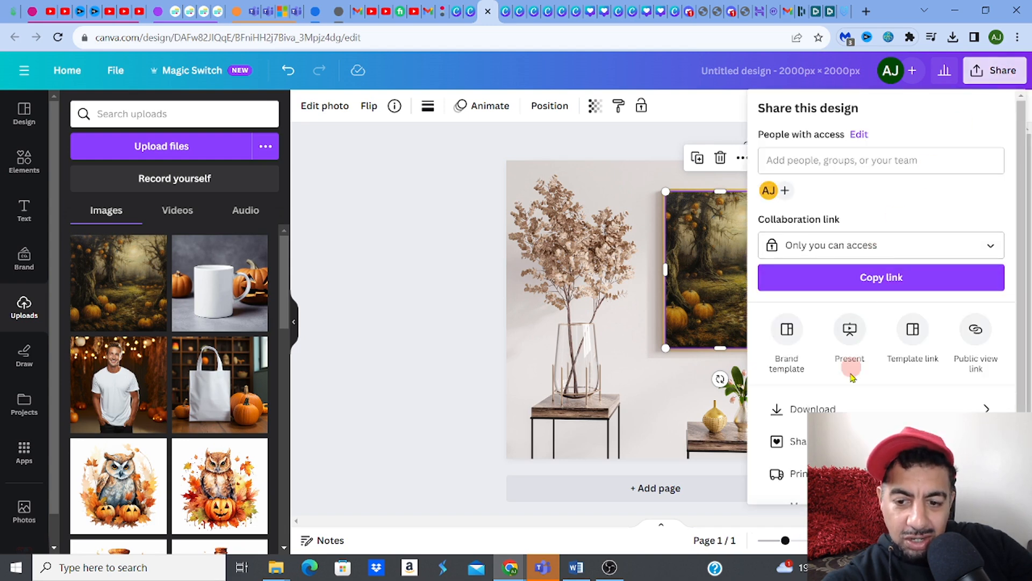
pyautogui.click(841, 409)
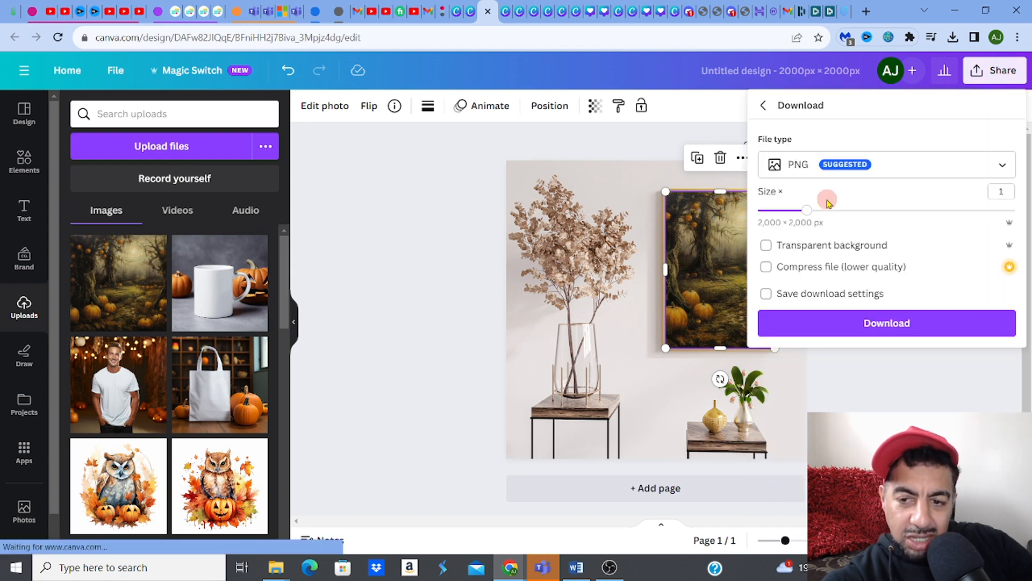
pyautogui.click(841, 330)
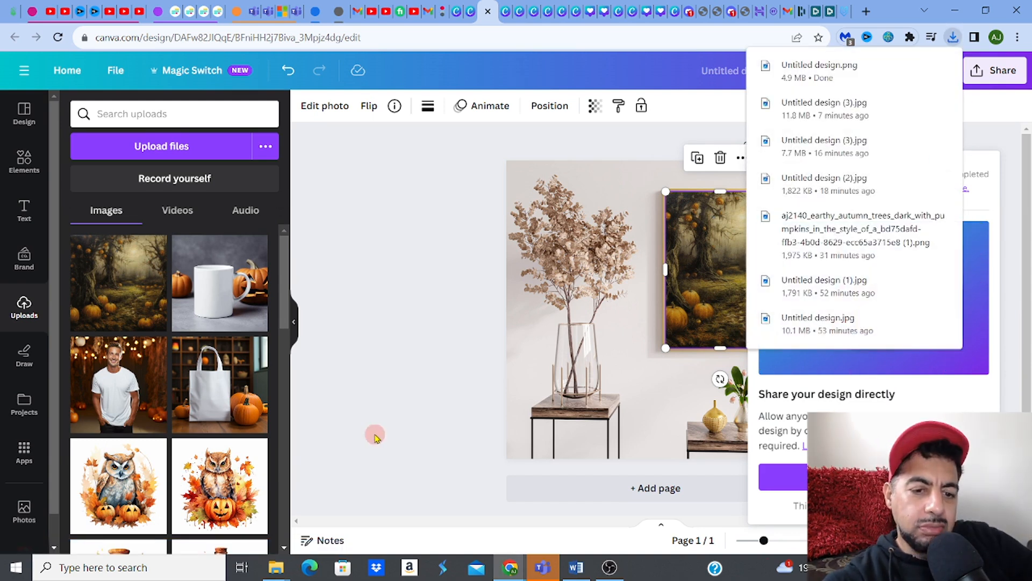
pyautogui.click(399, 368)
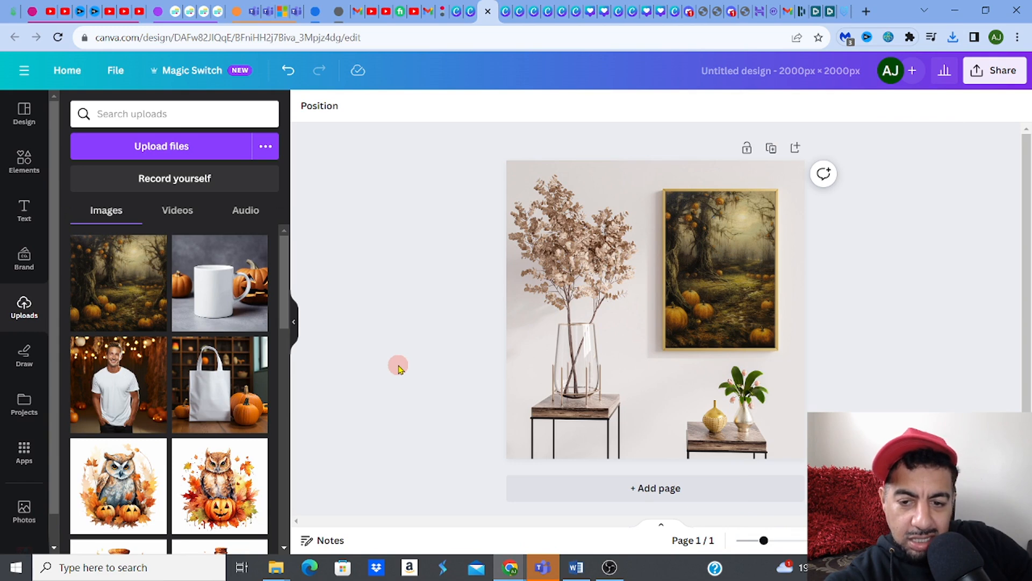
# Step: Search Elements photos for 'wall art mock up' and add the dark living-room mockup
pyautogui.click(153, 114)
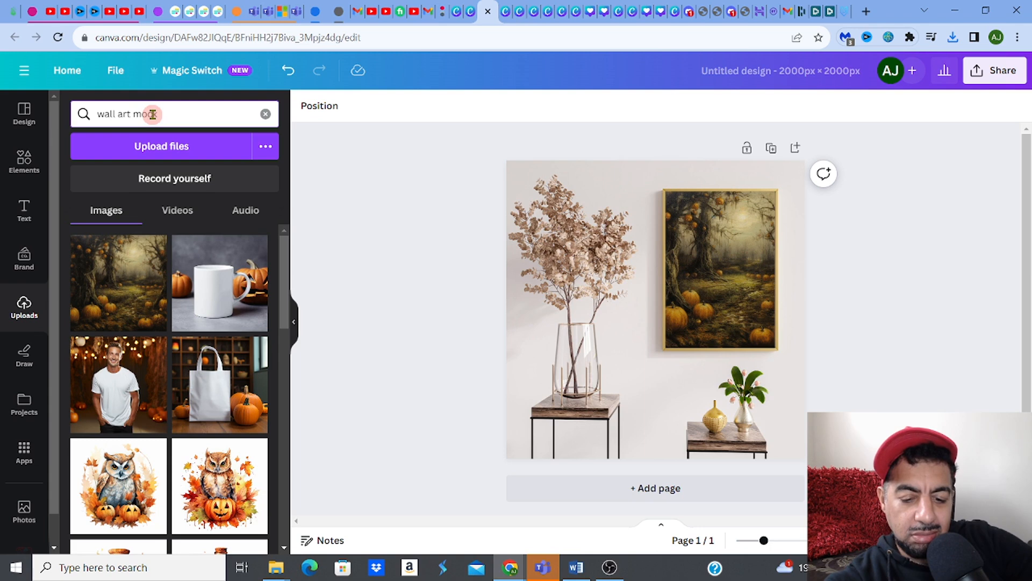
pyautogui.write('wall art mock up')
pyautogui.press('Return')
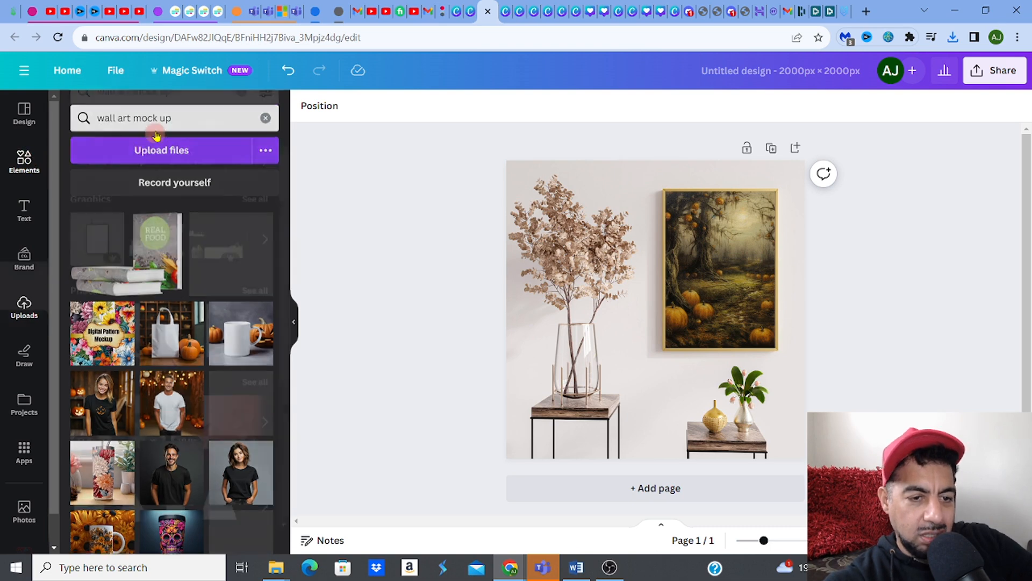
pyautogui.click(184, 115)
pyautogui.press('Return')
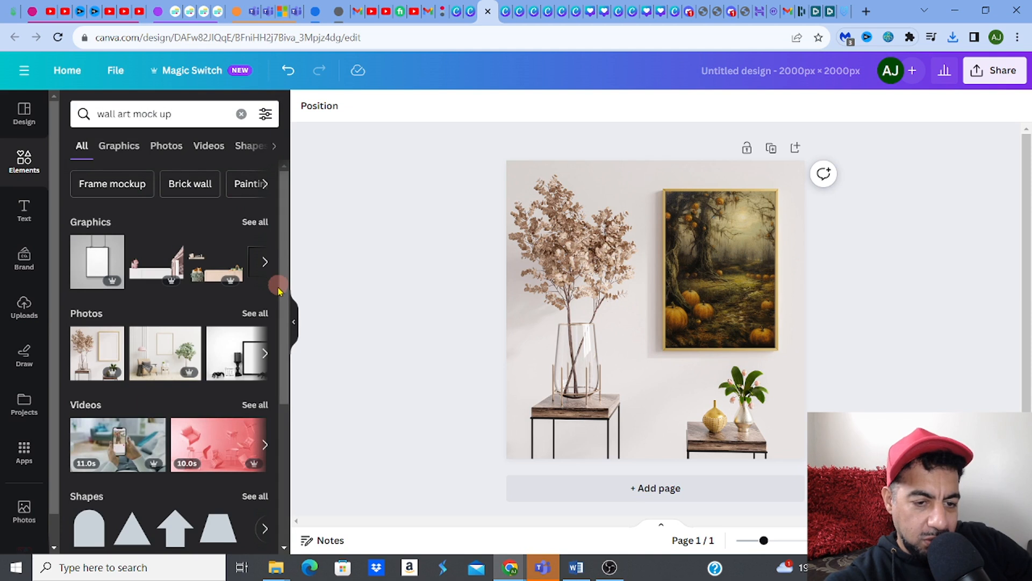
pyautogui.click(256, 314)
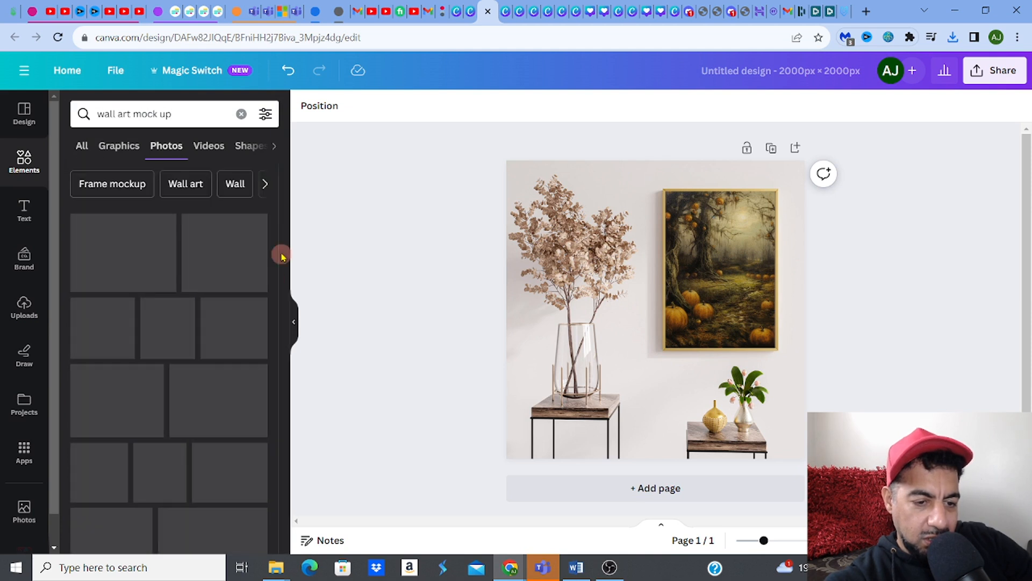
pyautogui.moveTo(288, 202); pyautogui.dragTo(295, 261)
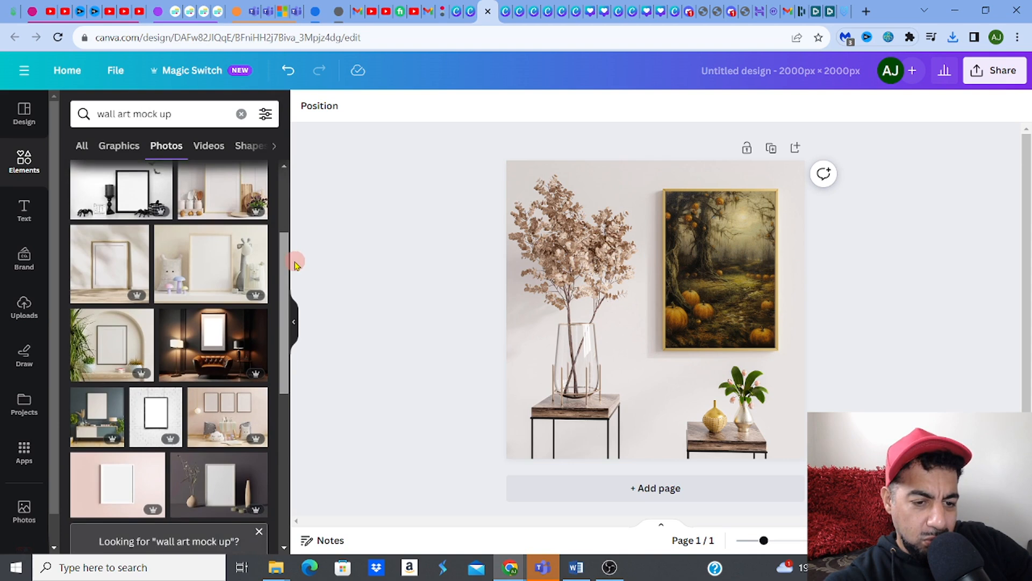
pyautogui.click(221, 335)
# Step: Delete the vase background, send the living-room photo to back and enlarge it to fill the page
pyautogui.click(541, 214)
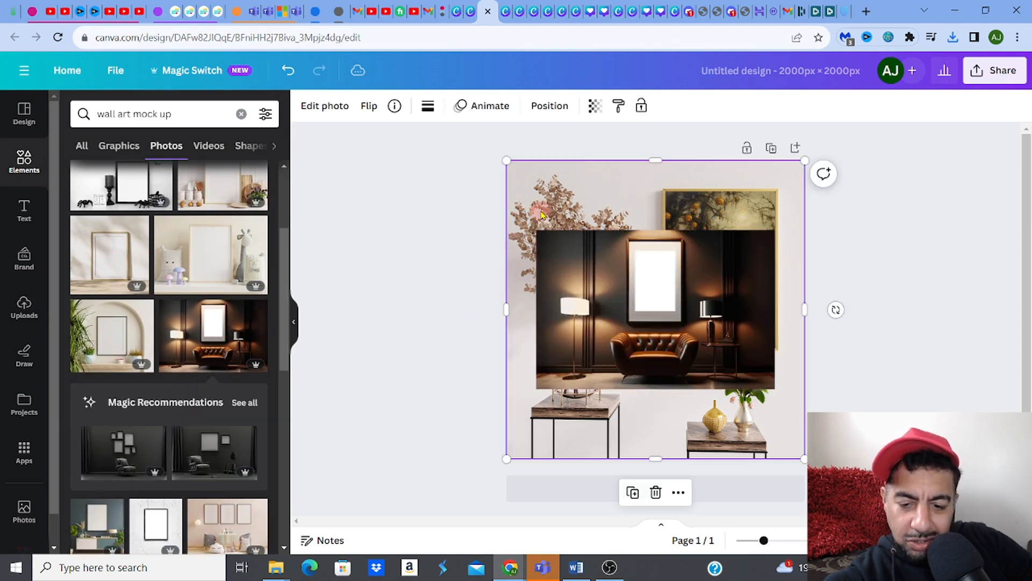
pyautogui.press('Delete')
pyautogui.click(614, 278)
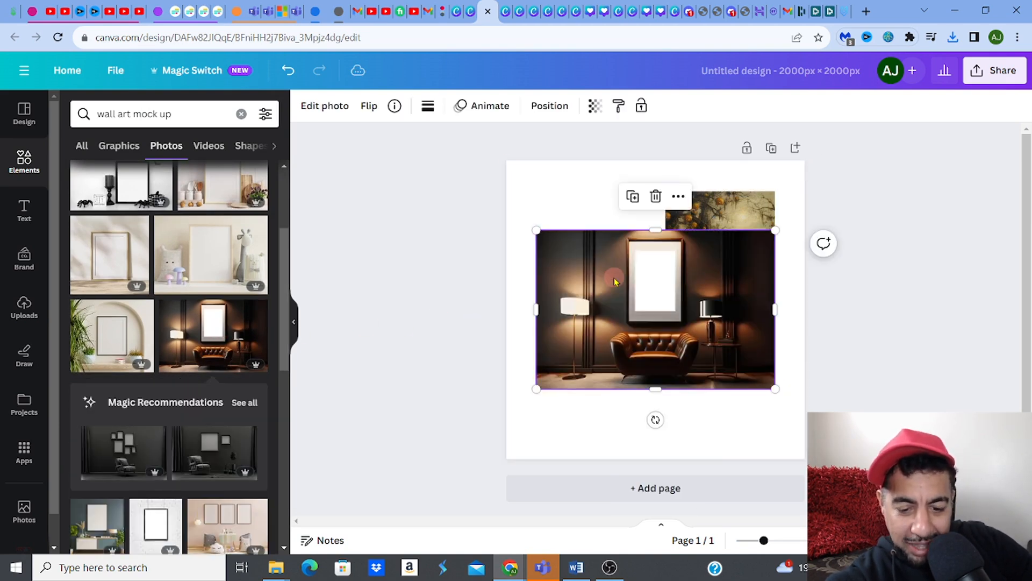
pyautogui.rightClick(615, 281)
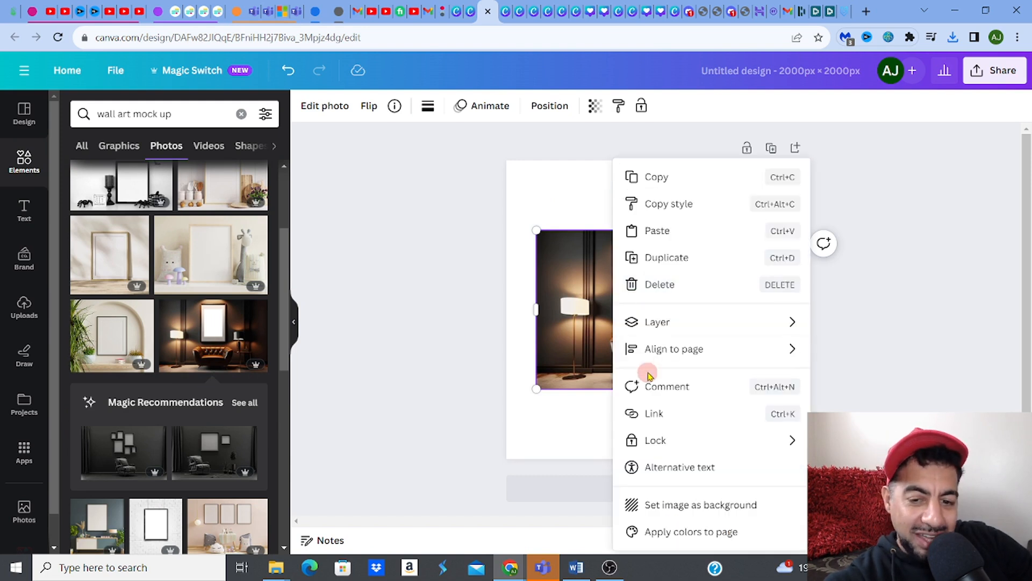
pyautogui.moveTo(658, 325)
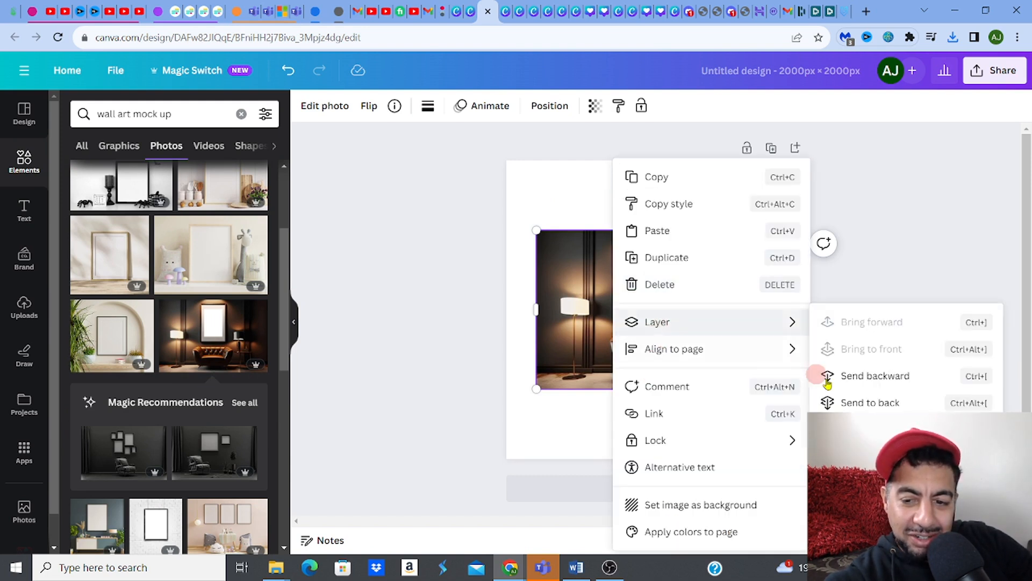
pyautogui.click(856, 403)
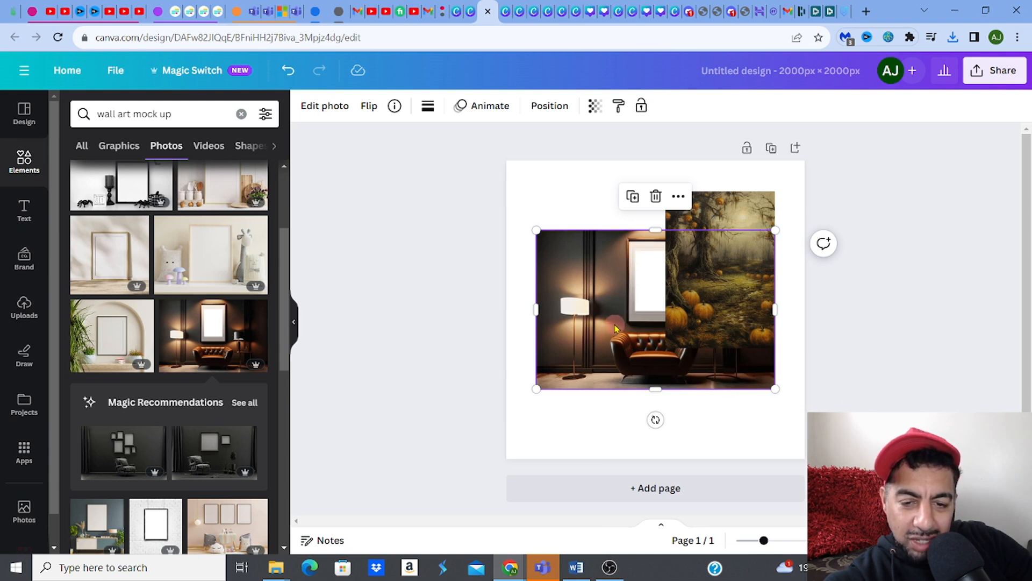
pyautogui.moveTo(536, 230); pyautogui.dragTo(459, 108)
pyautogui.moveTo(775, 388); pyautogui.dragTo(915, 481)
# Step: Move the pumpkin painting into the empty frame and trim its left, top and right edges
pyautogui.moveTo(714, 320)
pyautogui.mouseDown()
pyautogui.moveTo(664, 313)
pyautogui.moveTo(672, 337)
pyautogui.moveTo(666, 325)
pyautogui.mouseUp()
pyautogui.moveTo(618, 257)
pyautogui.mouseDown()
pyautogui.moveTo(643, 257)
pyautogui.moveTo(628, 257)
pyautogui.mouseUp()
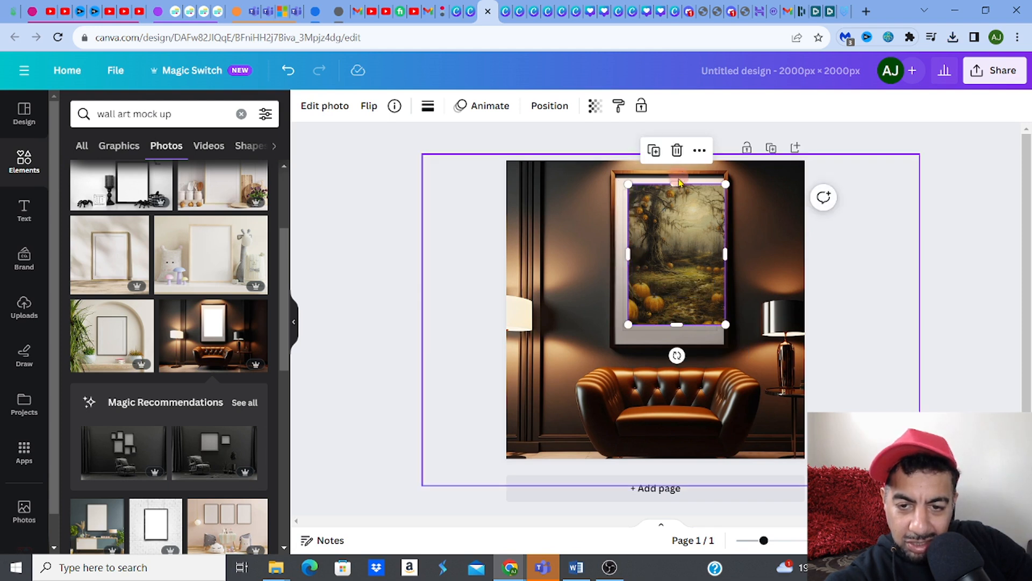
pyautogui.moveTo(679, 180)
pyautogui.mouseDown()
pyautogui.moveTo(695, 218)
pyautogui.moveTo(695, 199)
pyautogui.moveTo(700, 211)
pyautogui.mouseUp()
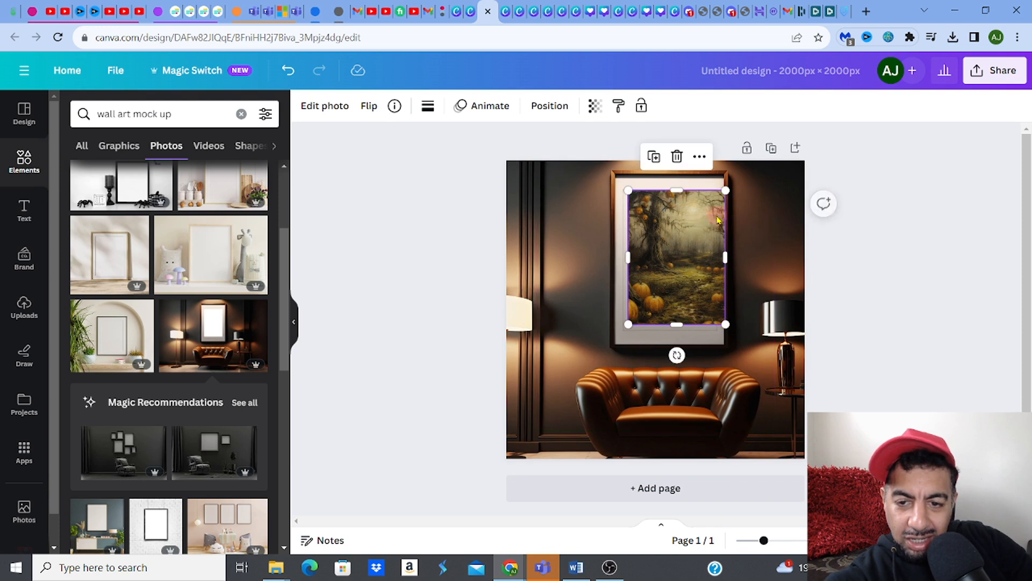
pyautogui.moveTo(725, 258); pyautogui.dragTo(713, 264)
pyautogui.click(889, 260)
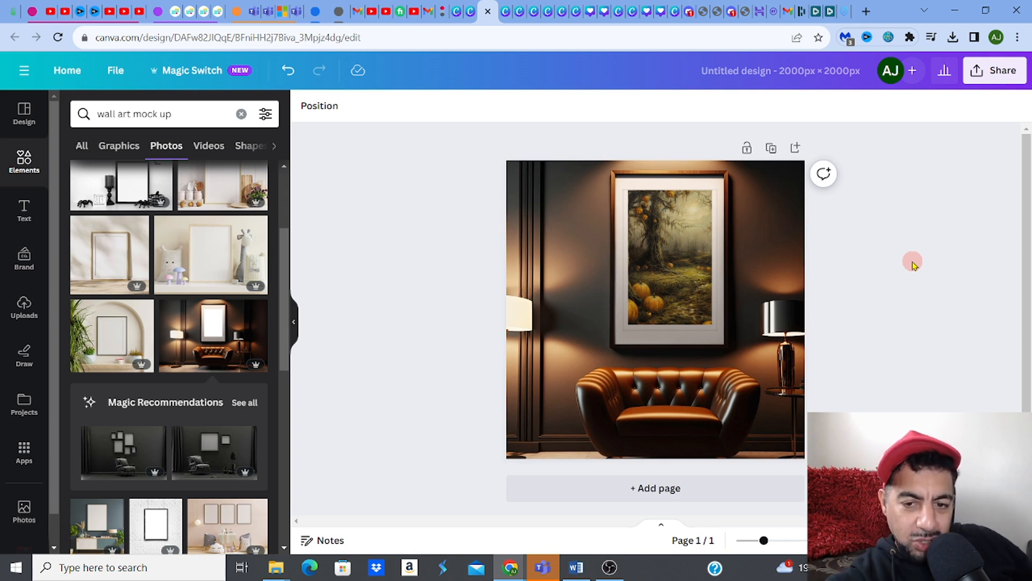
# Step: Undo the seven living-room edits to restore the vase and gold-frame design
pyautogui.click(291, 70)
pyautogui.click(291, 70)
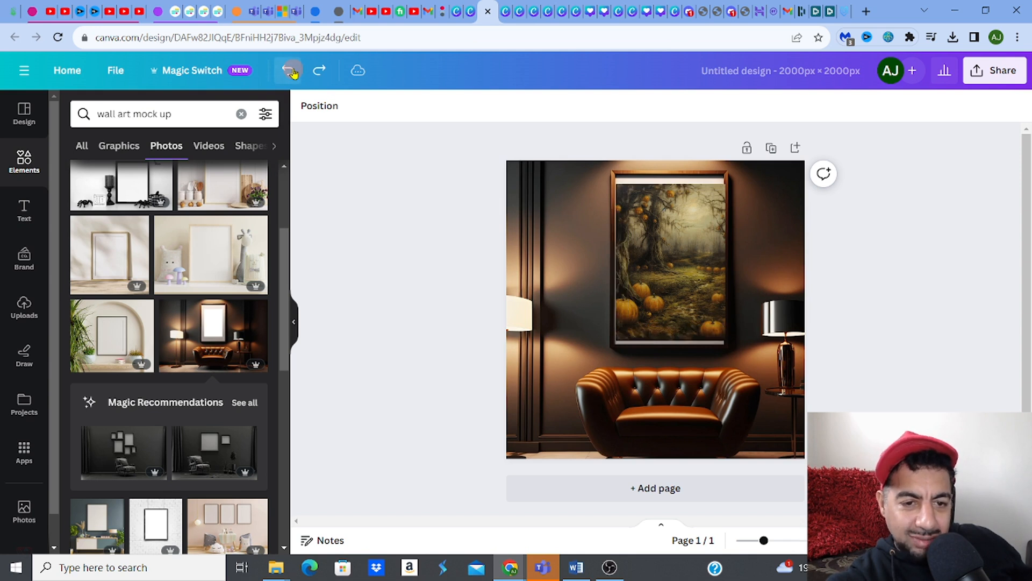
pyautogui.click(291, 71)
pyautogui.click(290, 70)
pyautogui.click(291, 71)
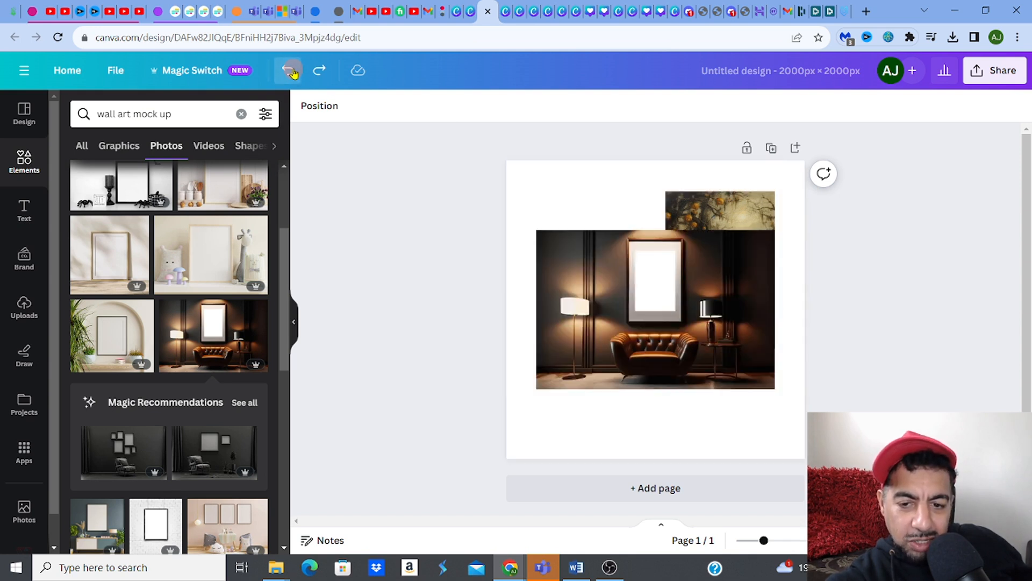
pyautogui.click(291, 70)
pyautogui.click(291, 70)
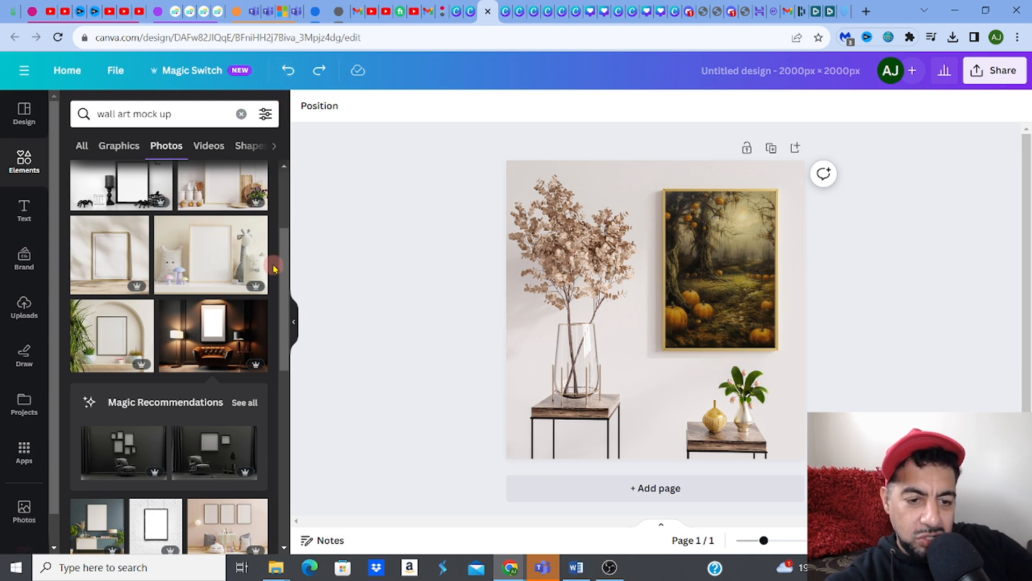
pyautogui.moveTo(280, 269); pyautogui.dragTo(294, 473)
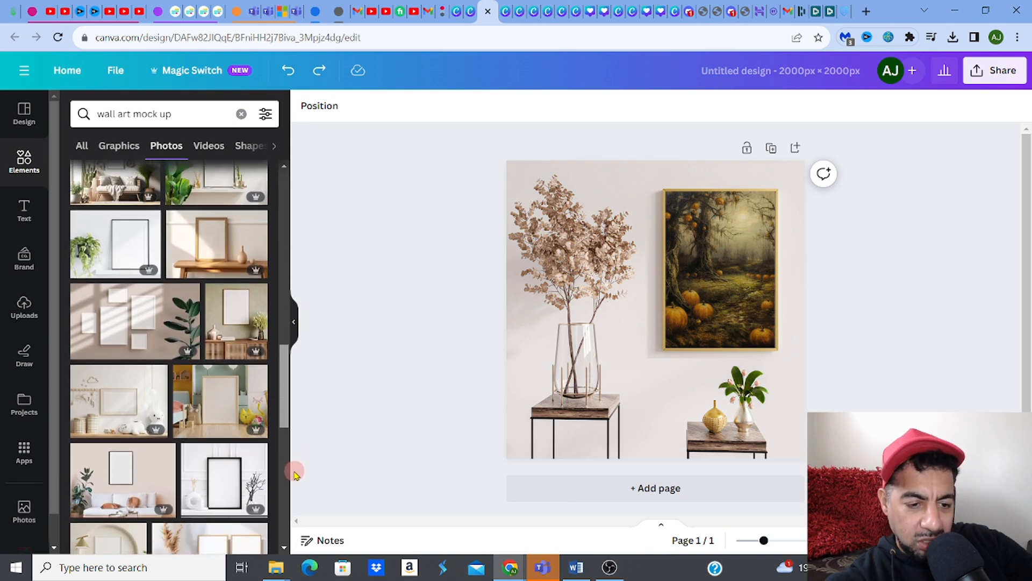
pyautogui.click(109, 338)
pyautogui.click(543, 210)
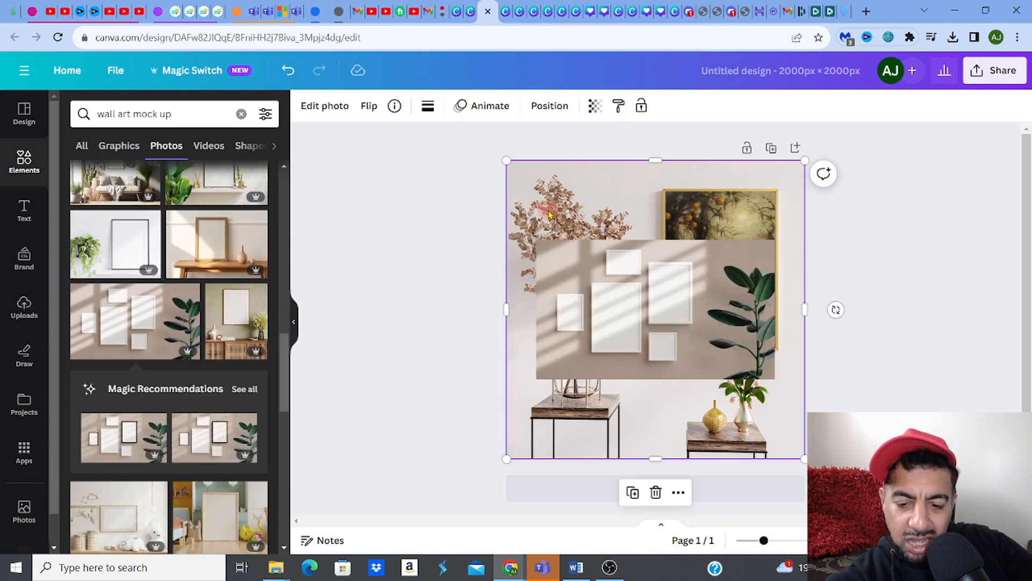
pyautogui.press('Delete')
pyautogui.click(692, 210)
pyautogui.press('Delete')
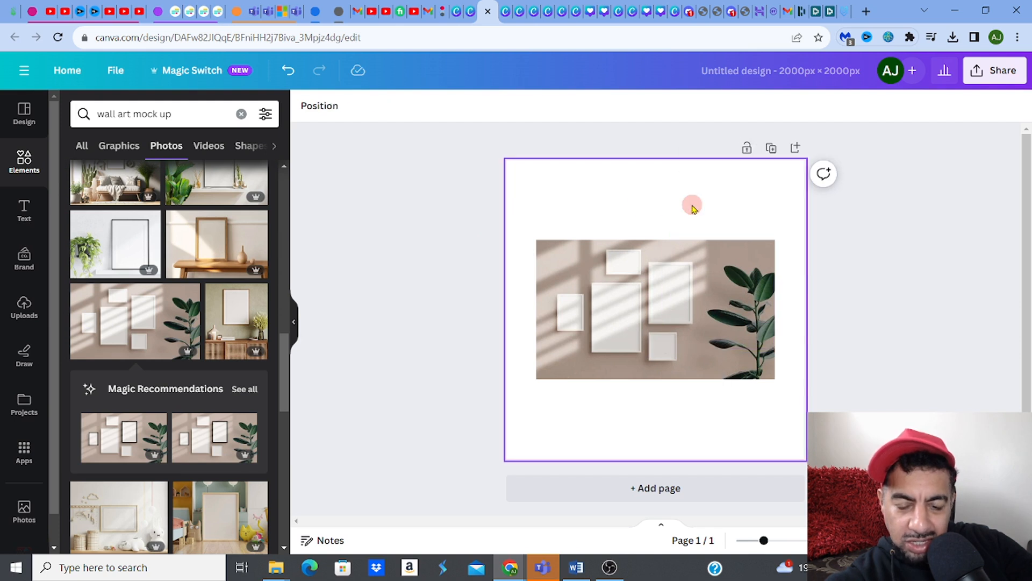
pyautogui.click(740, 261)
pyautogui.moveTo(780, 239); pyautogui.dragTo(872, 123)
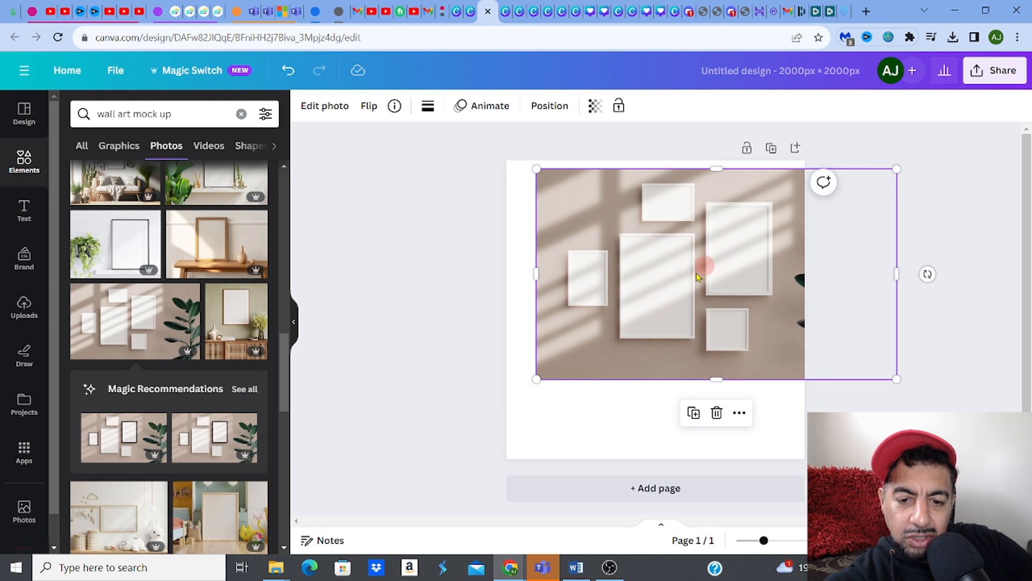
pyautogui.moveTo(536, 374); pyautogui.dragTo(370, 483)
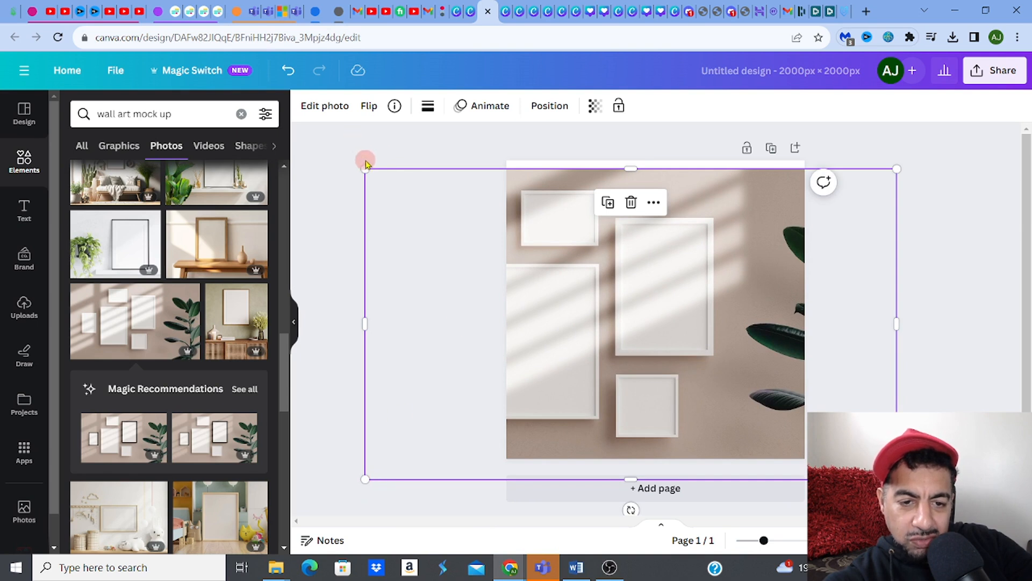
pyautogui.moveTo(676, 283); pyautogui.dragTo(747, 261)
pyautogui.moveTo(435, 149)
pyautogui.mouseDown()
pyautogui.moveTo(496, 166)
pyautogui.moveTo(440, 144)
pyautogui.mouseUp()
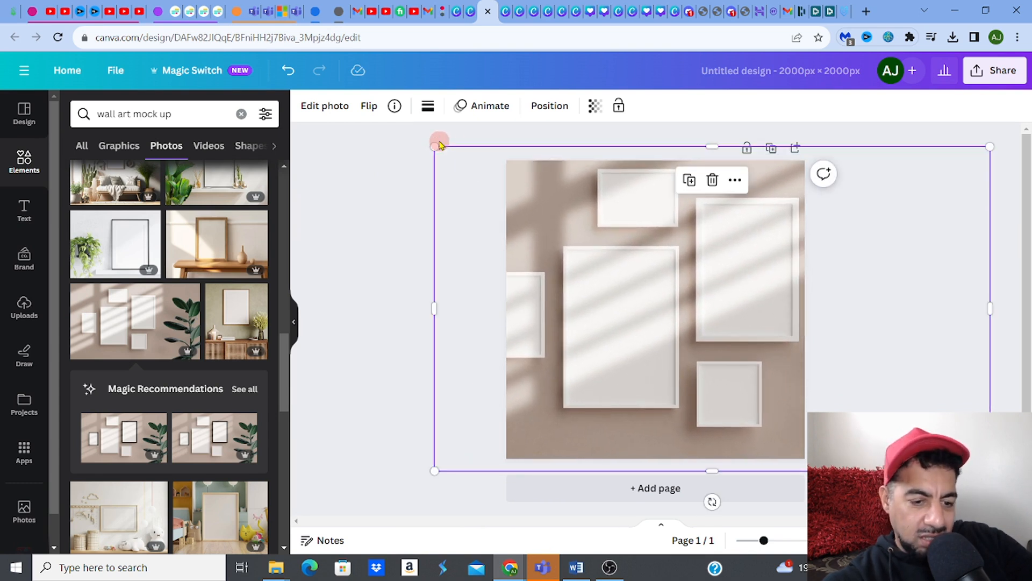
pyautogui.click(289, 71)
pyautogui.click(290, 70)
pyautogui.click(290, 71)
pyautogui.click(289, 71)
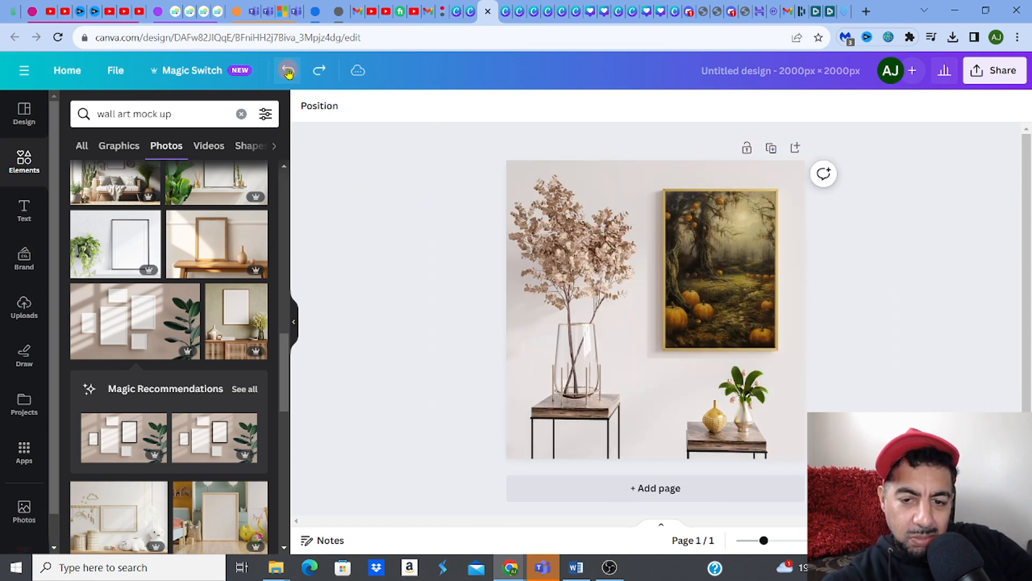